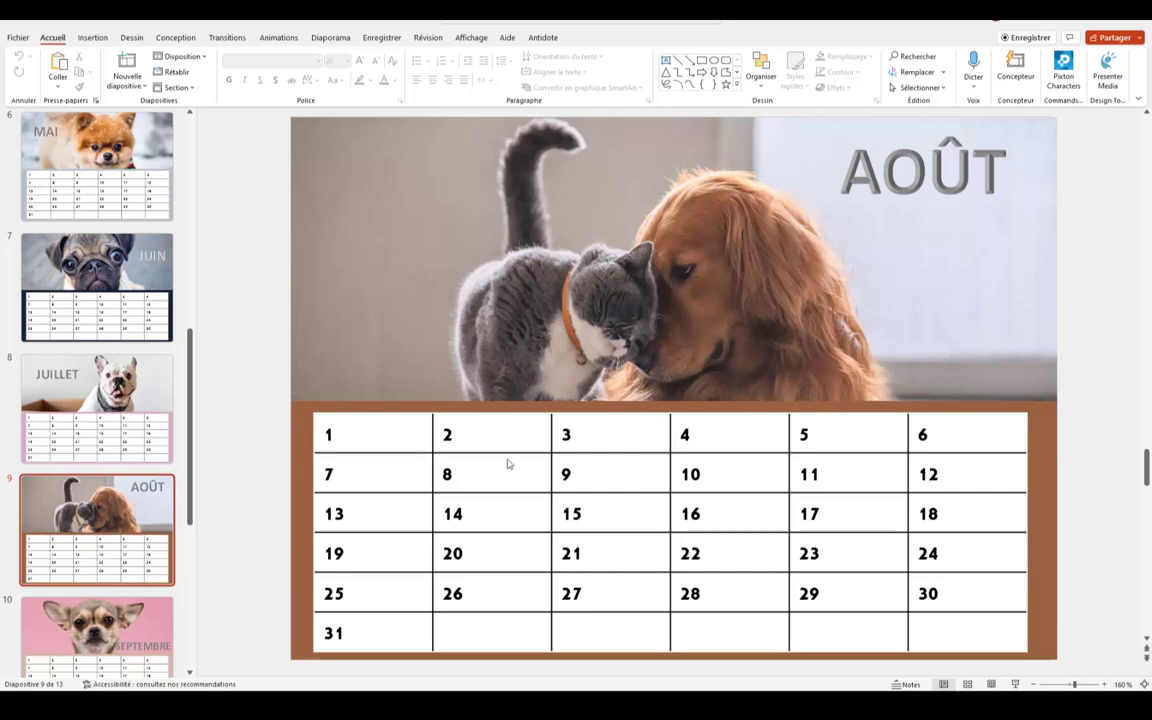
- Insert a new blank slide and drag it to the end of the deck, after DÉCEMBRE
{"action": "scroll", "coordinate": [86, 258], "scroll_direction": "up", "scroll_amount": 5}
{"action": "scroll", "coordinate": [86, 258], "scroll_direction": "up", "scroll_amount": 5}
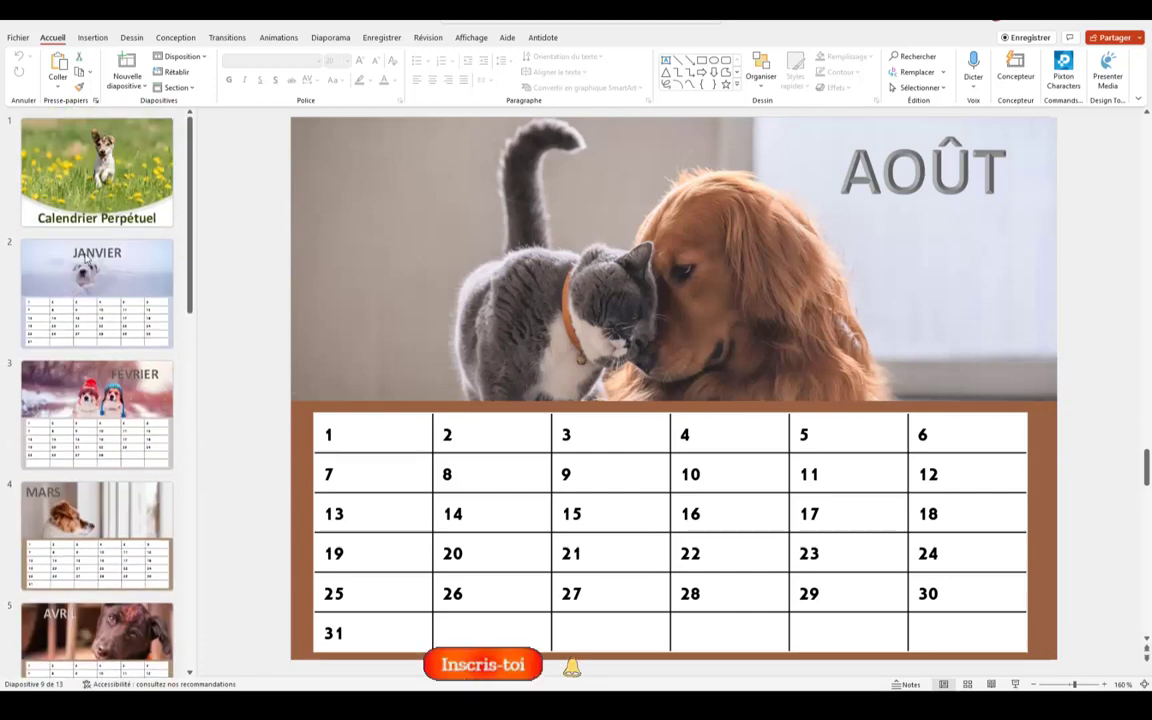
{"action": "left_click", "coordinate": [75, 155]}
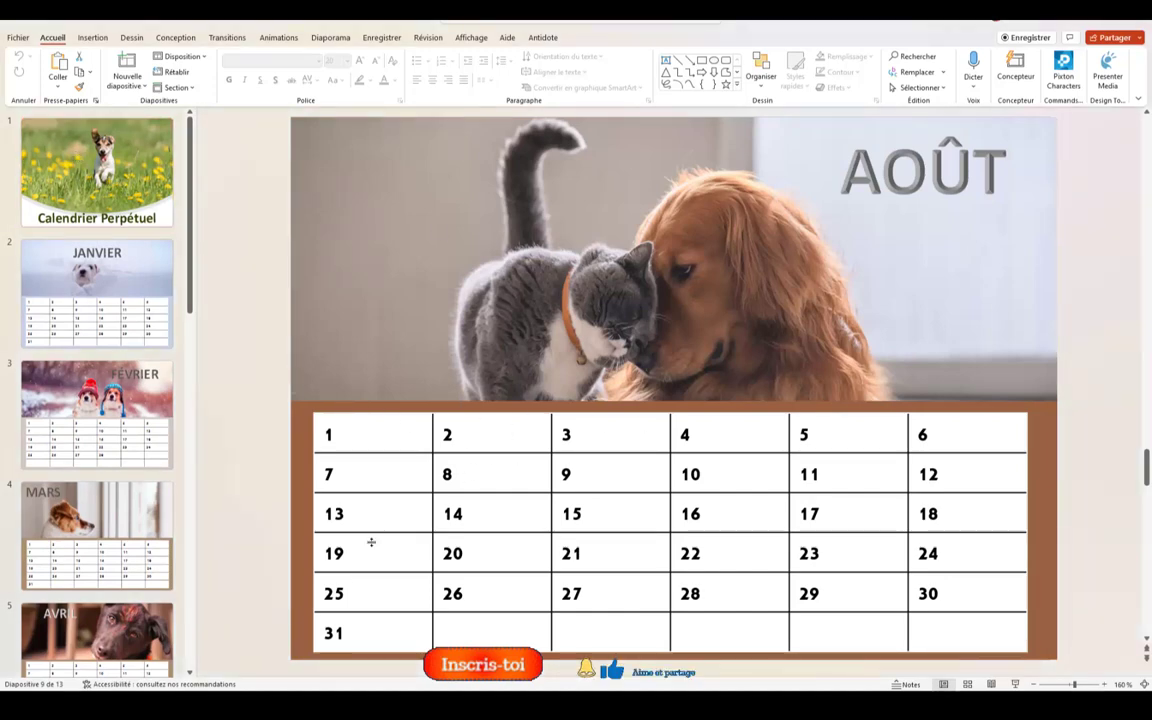
{"action": "scroll", "coordinate": [85, 500], "scroll_direction": "down", "scroll_amount": 3}
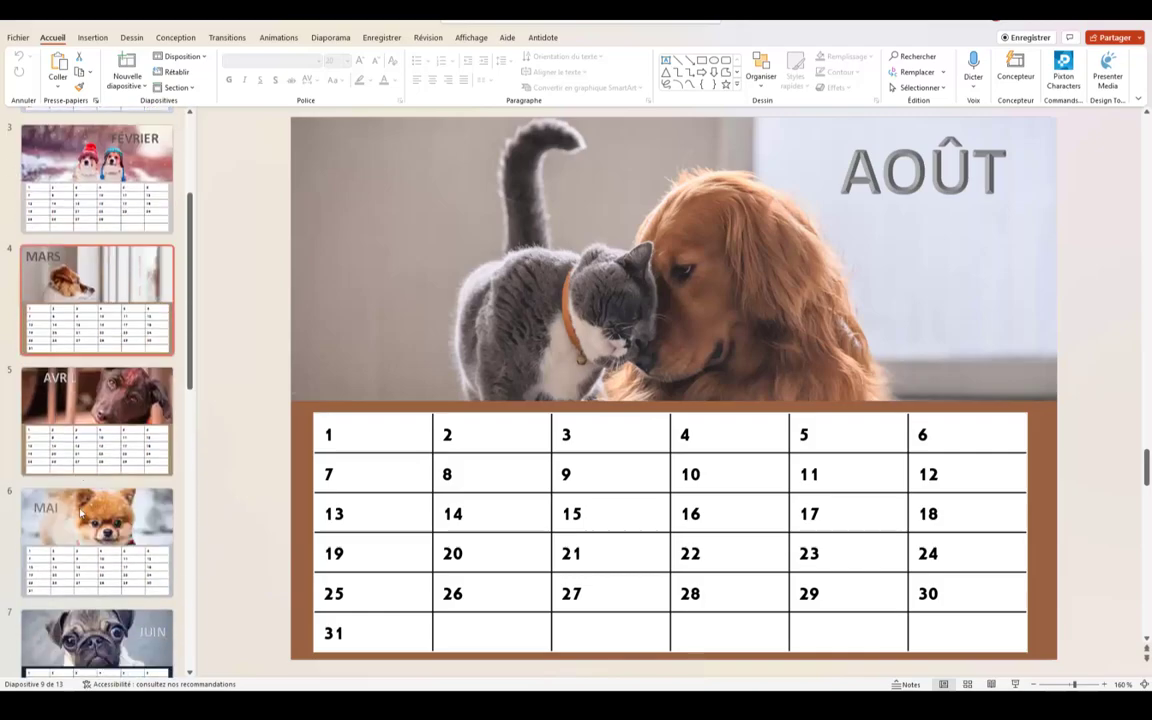
{"action": "scroll", "coordinate": [79, 511], "scroll_direction": "down", "scroll_amount": 3}
{"action": "scroll", "coordinate": [79, 511], "scroll_direction": "down", "scroll_amount": 5}
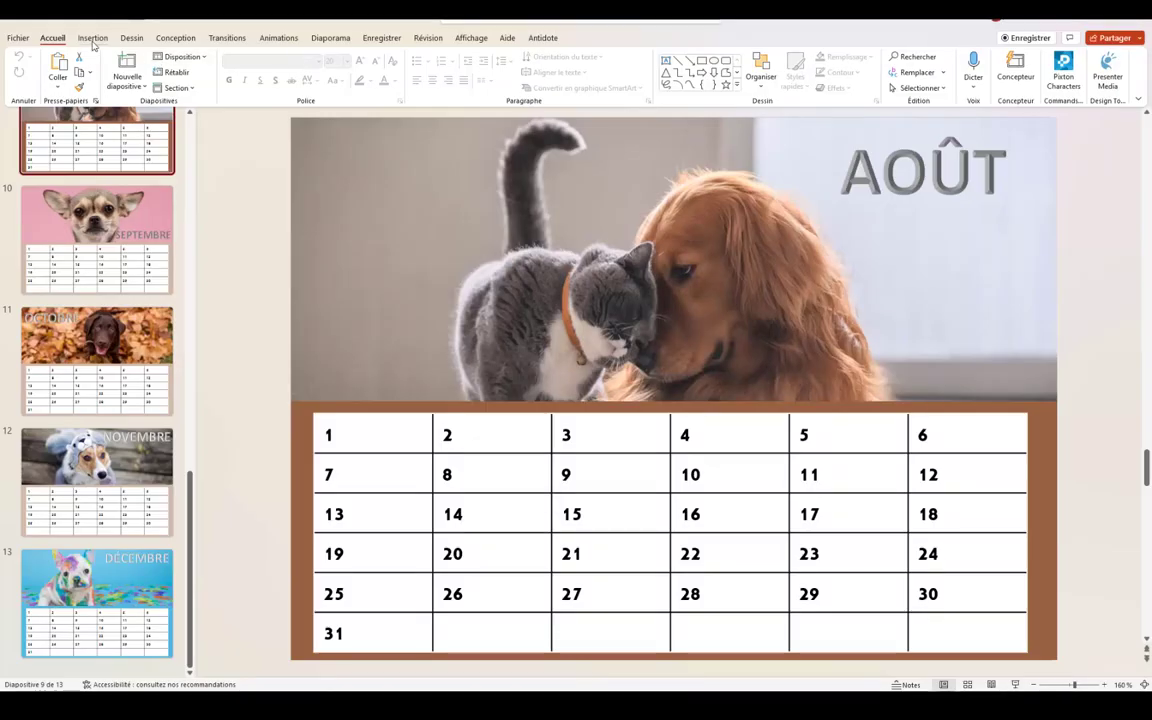
{"action": "left_click", "coordinate": [92, 38]}
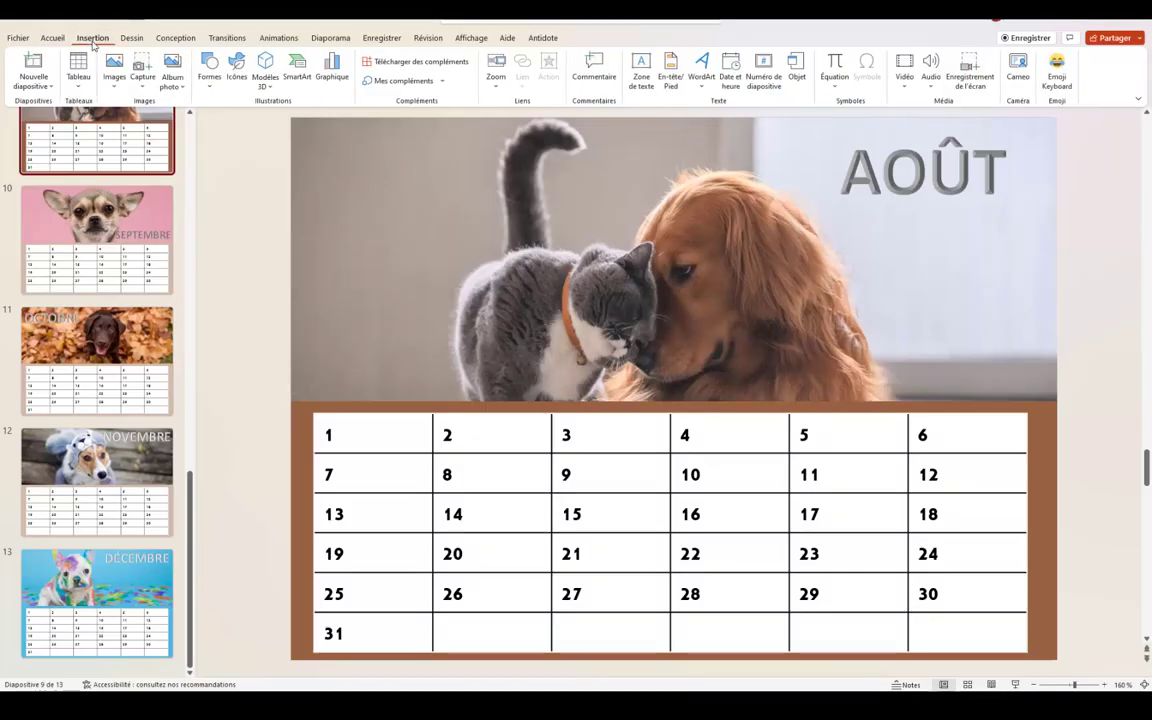
{"action": "left_click", "coordinate": [33, 84]}
{"action": "left_click", "coordinate": [37, 267]}
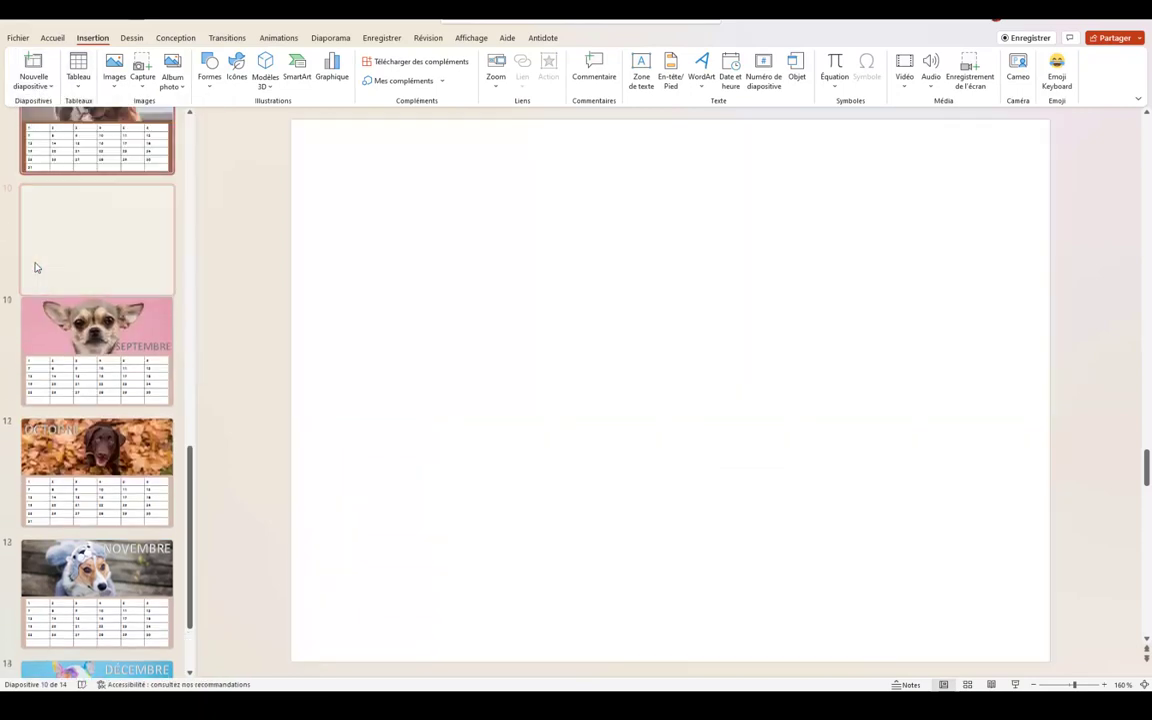
{"action": "mouse_move", "coordinate": [72, 239]}
{"action": "left_mouse_down"}
{"action": "mouse_move", "coordinate": [67, 568]}
{"action": "mouse_move", "coordinate": [80, 592]}
{"action": "left_mouse_up"}
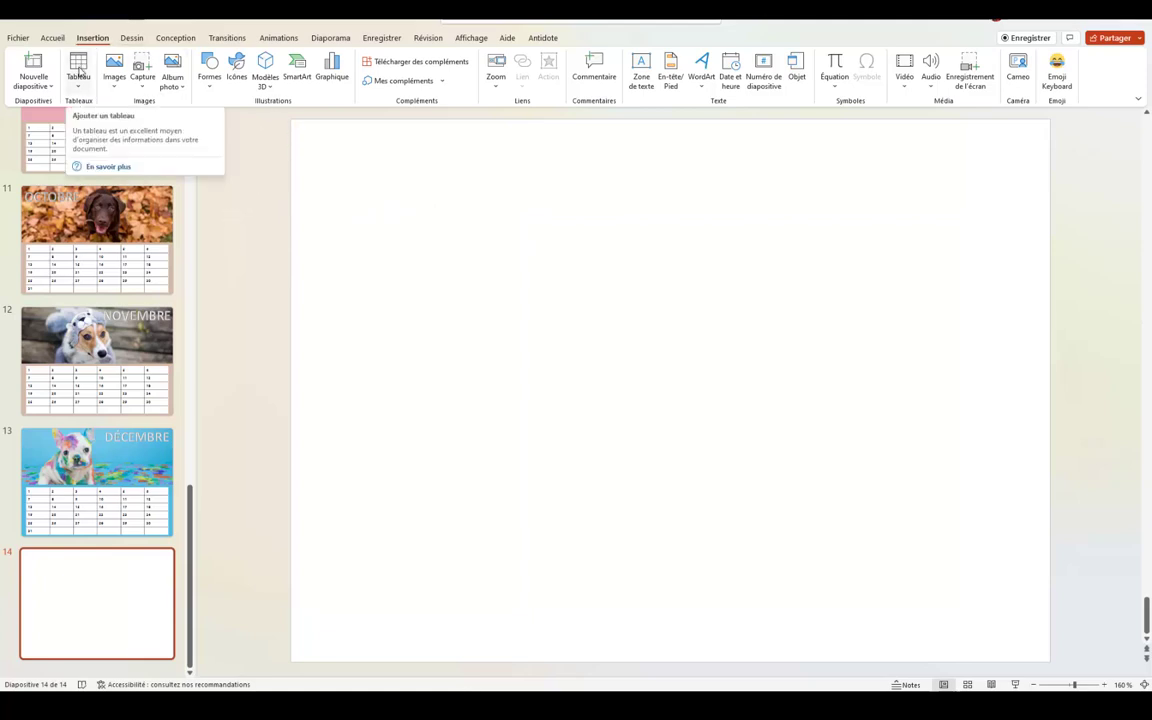
- Check the NOVEMBRE calendar table, then go back to the blank last slide
{"action": "left_click", "coordinate": [100, 365]}
{"action": "left_click", "coordinate": [369, 432]}
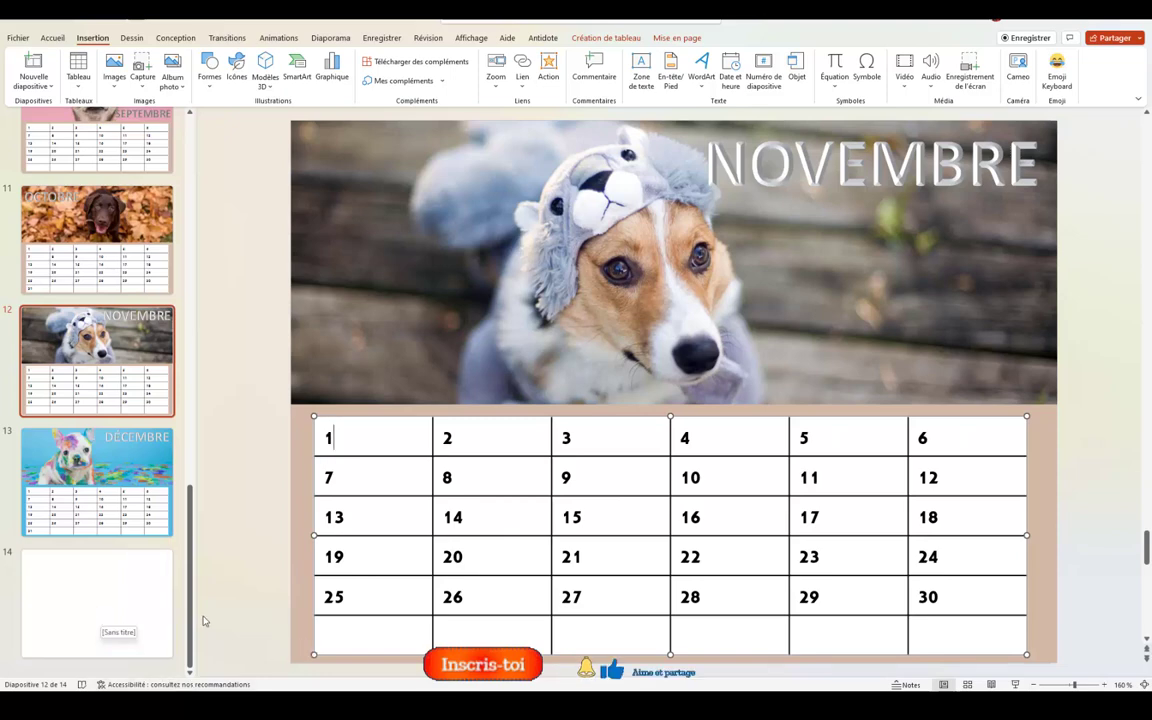
{"action": "left_click", "coordinate": [73, 594]}
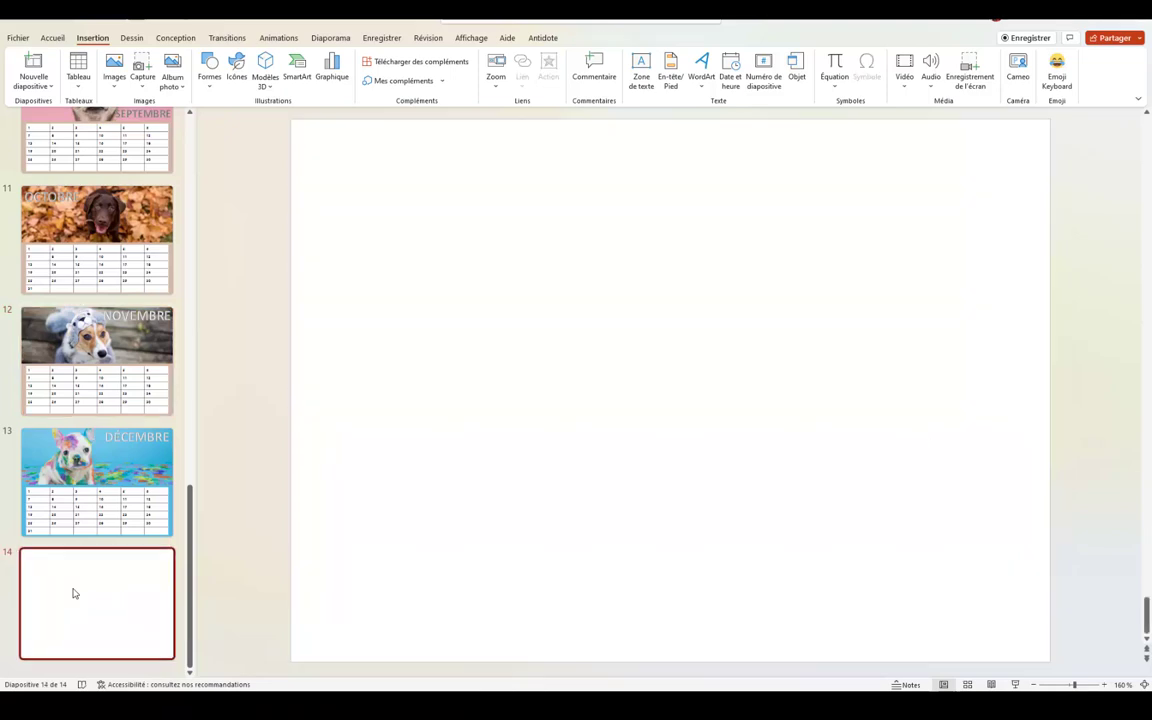
- Insert a 6-column by 6-row table on the blank slide and expand the table styles gallery
{"action": "left_click", "coordinate": [80, 88]}
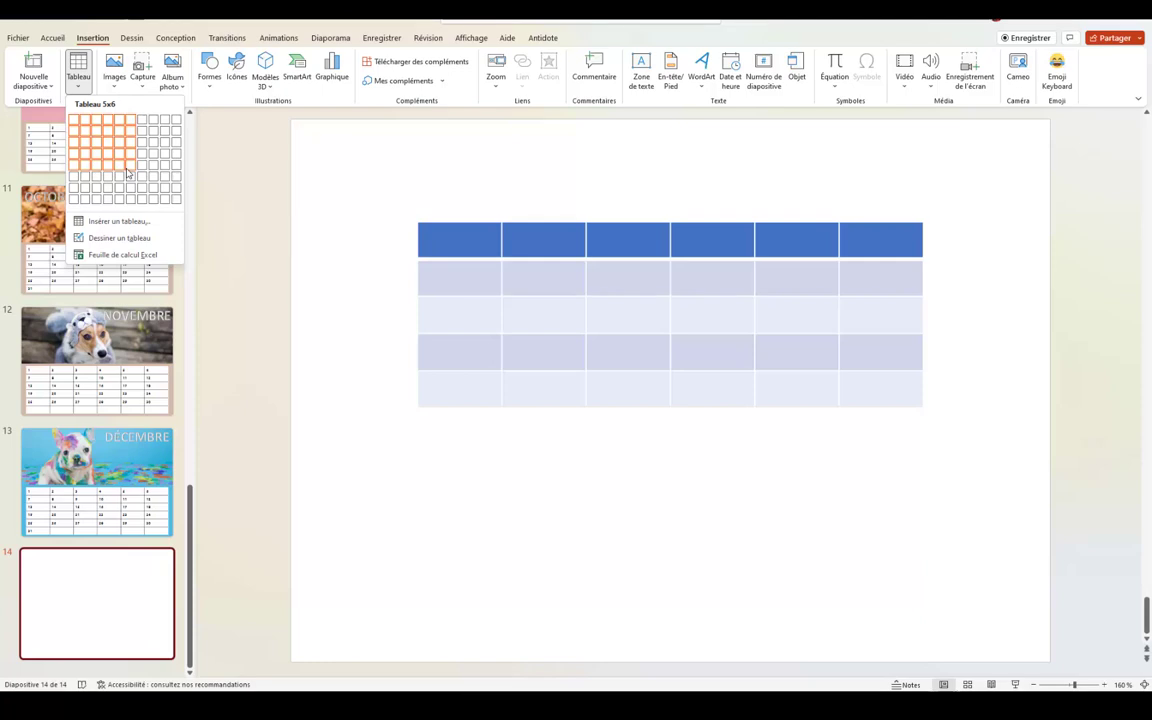
{"action": "left_click", "coordinate": [128, 176]}
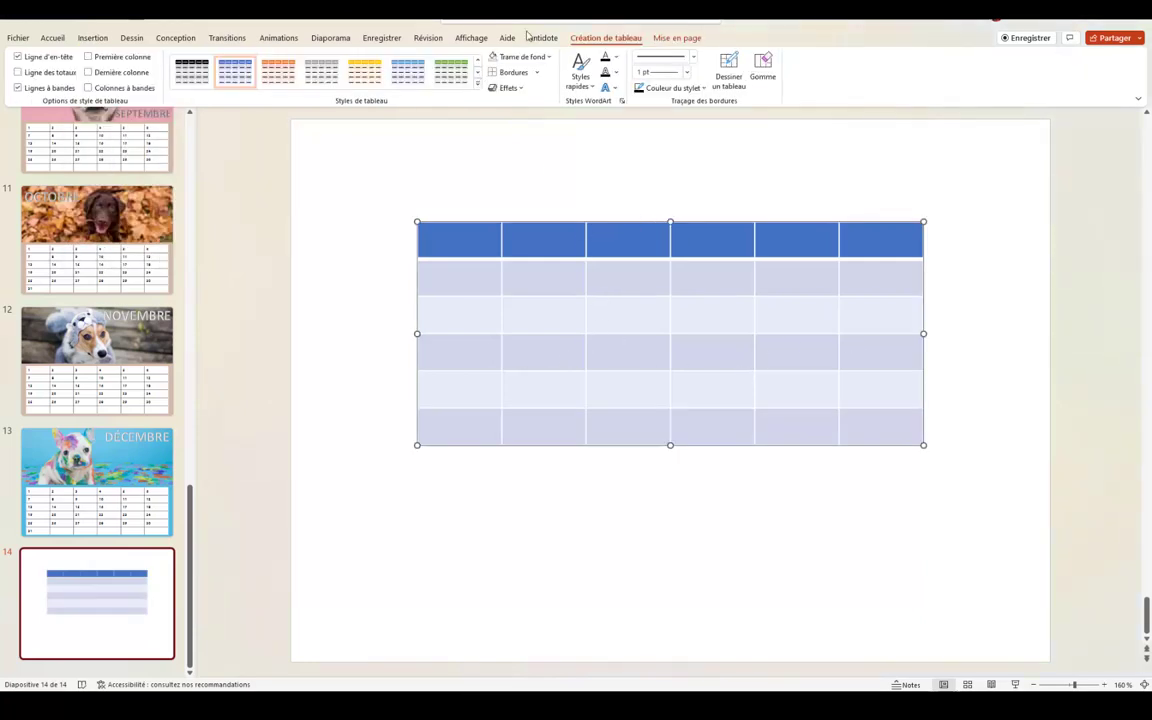
{"action": "left_click", "coordinate": [479, 88]}
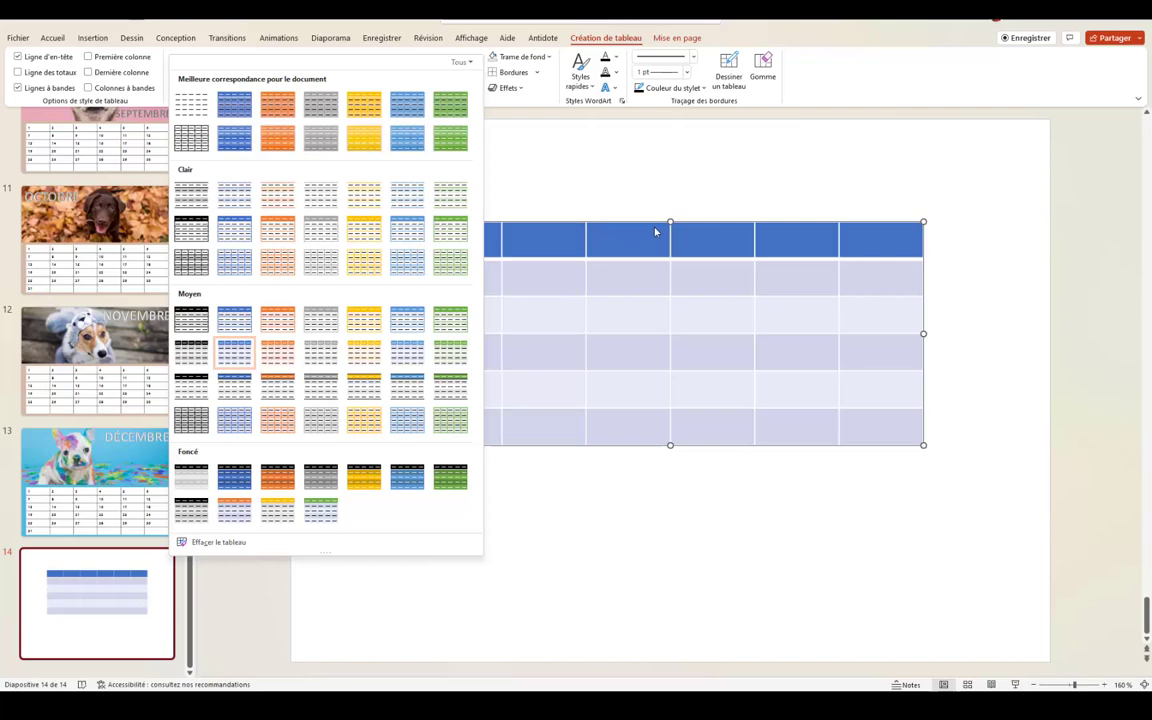
- Give the table a white fill and black lines on all cell borders
{"action": "left_click", "coordinate": [589, 204]}
{"action": "left_click", "coordinate": [549, 57]}
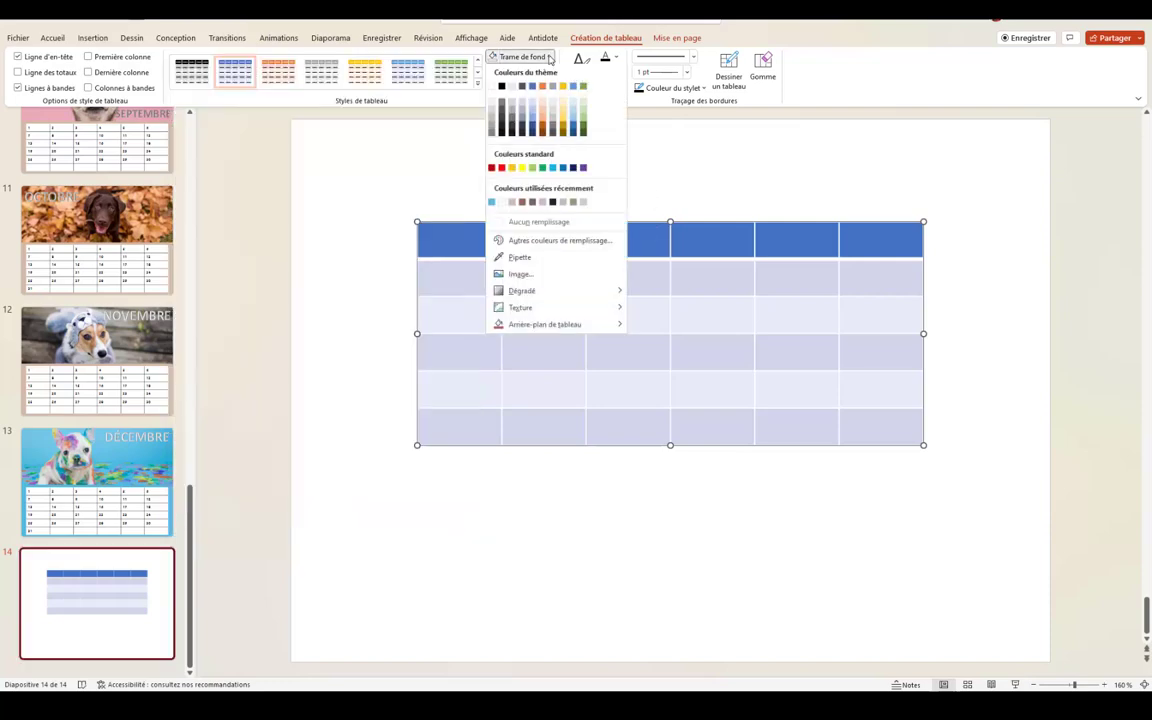
{"action": "left_click", "coordinate": [492, 88]}
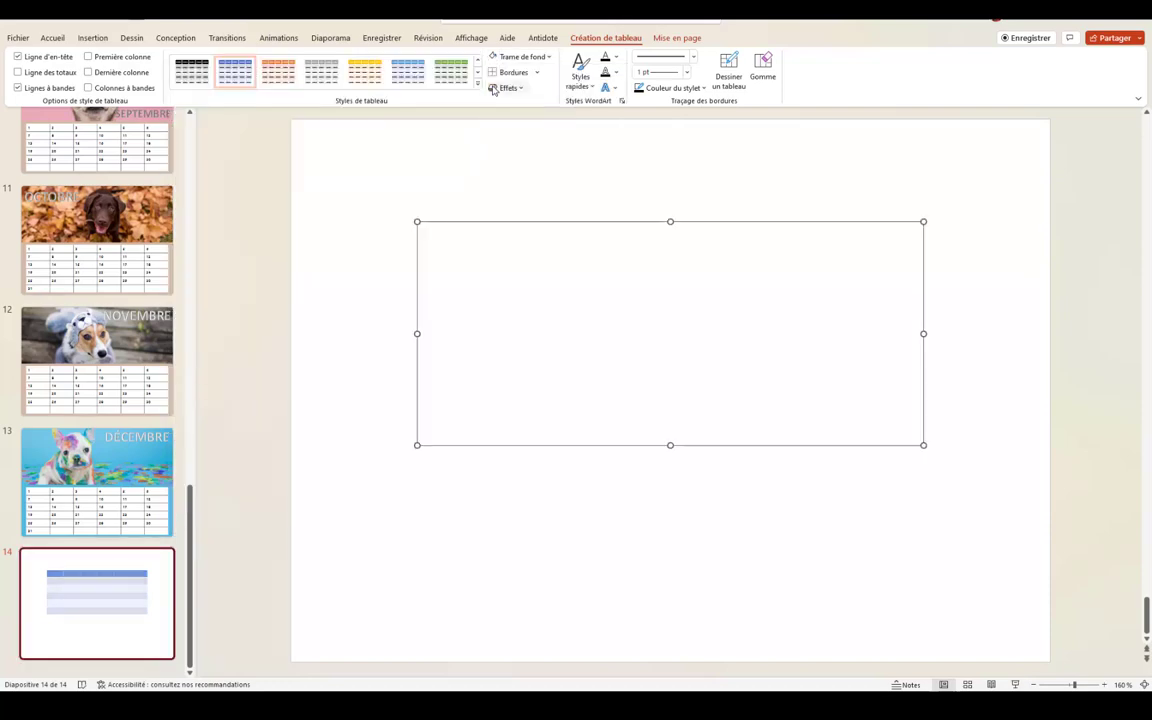
{"action": "left_click", "coordinate": [513, 72]}
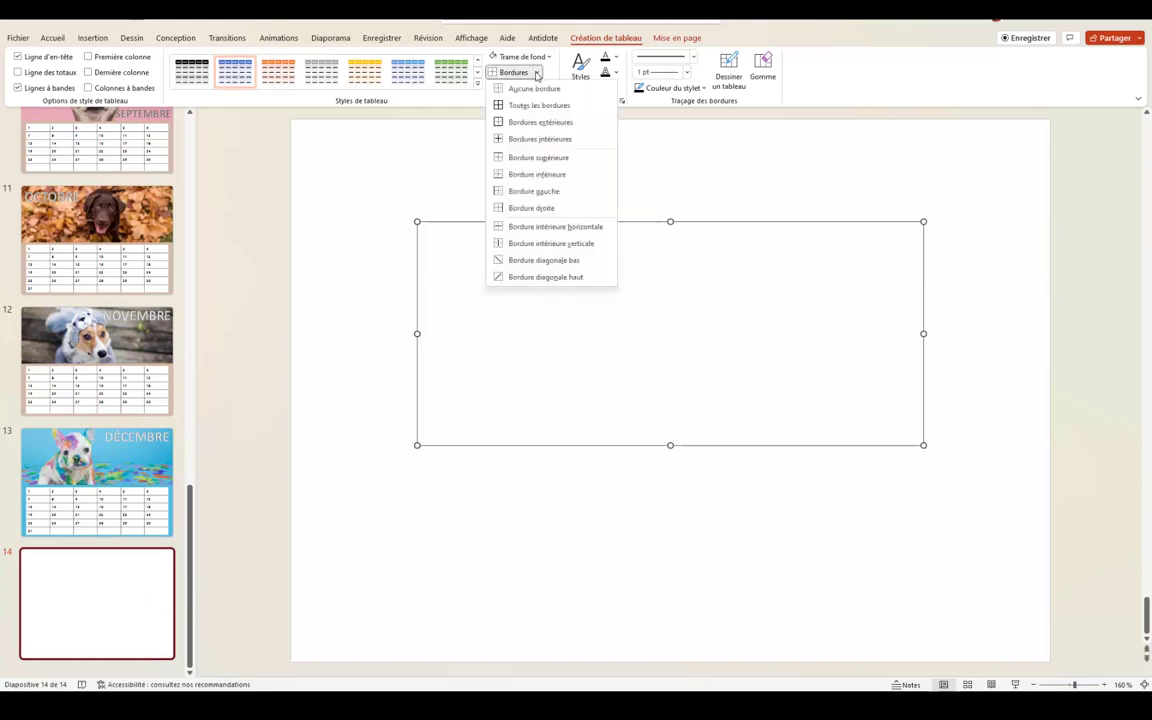
{"action": "left_click", "coordinate": [527, 105]}
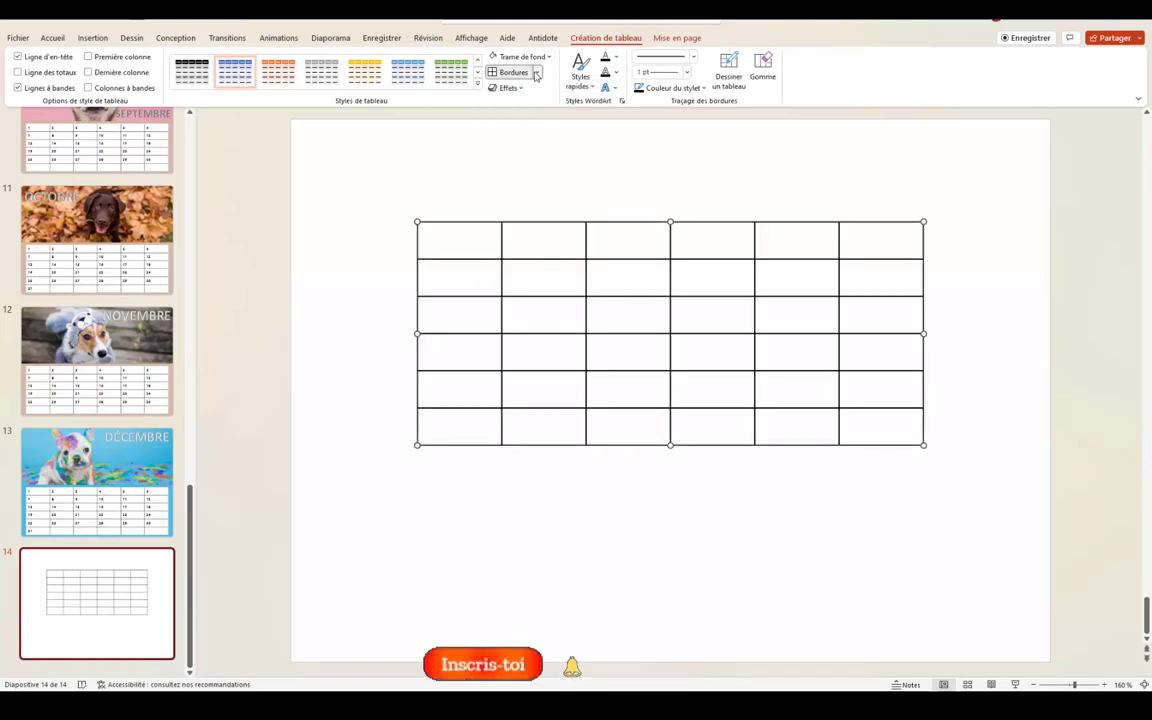
{"action": "left_click", "coordinate": [536, 75]}
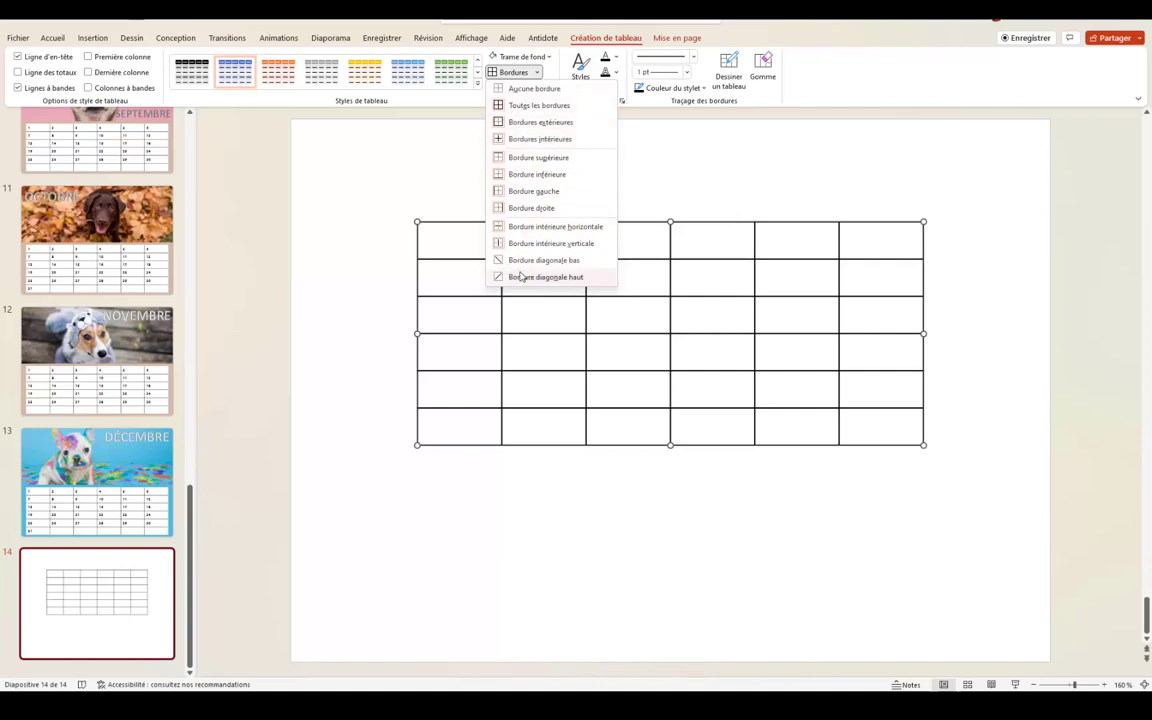
{"action": "left_click", "coordinate": [700, 250]}
- Select the whole table and apply a fine dashed line style to its inner borders
{"action": "right_click", "coordinate": [698, 250]}
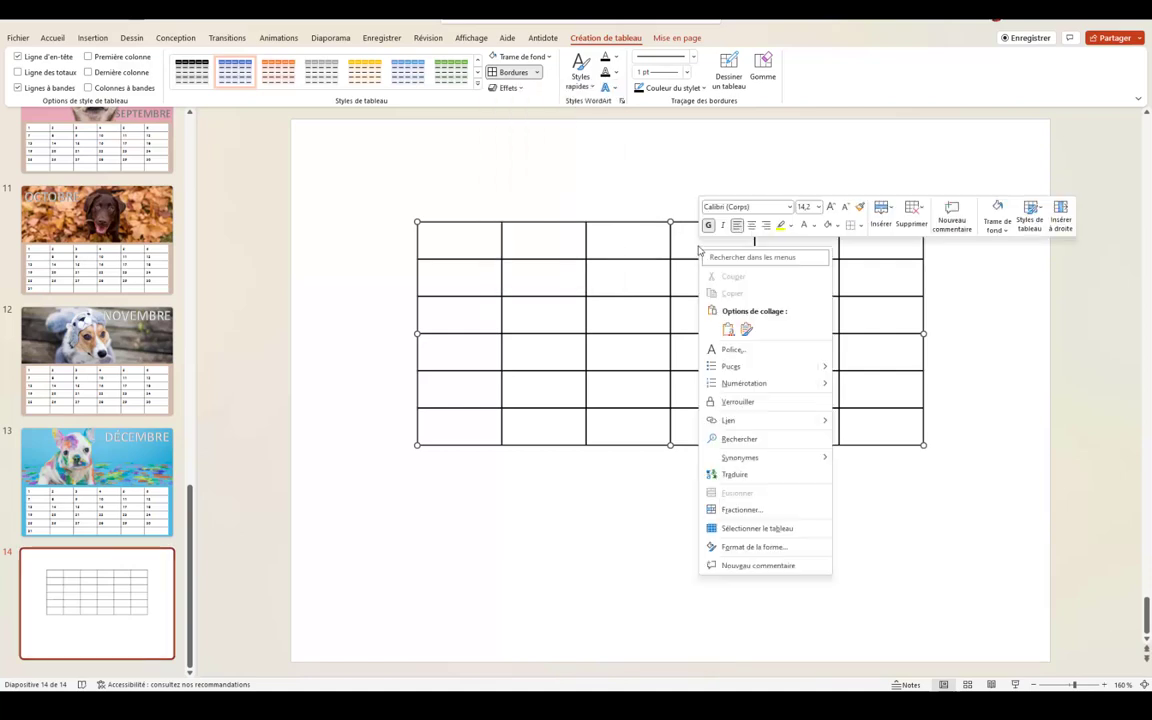
{"action": "left_click", "coordinate": [754, 547]}
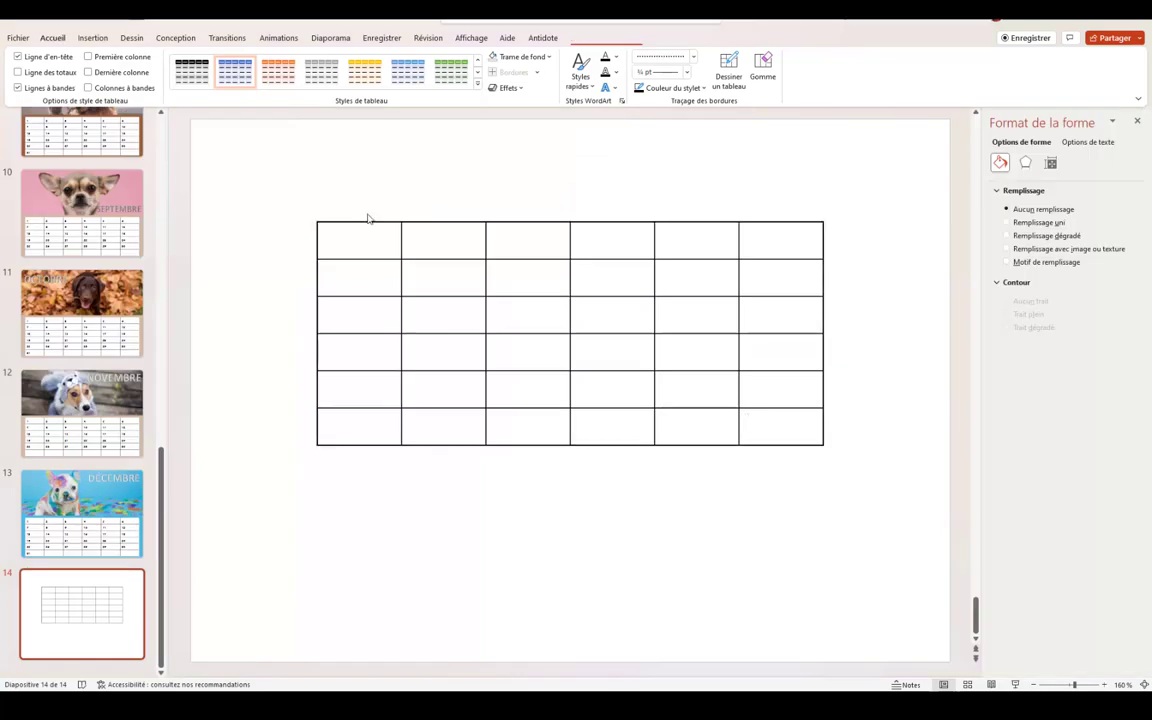
{"action": "left_click_drag", "start_coordinate": [350, 177], "coordinate": [500, 295]}
{"action": "mouse_move", "coordinate": [267, 200]}
{"action": "left_mouse_down"}
{"action": "mouse_move", "coordinate": [792, 333]}
{"action": "mouse_move", "coordinate": [865, 489]}
{"action": "left_mouse_up"}
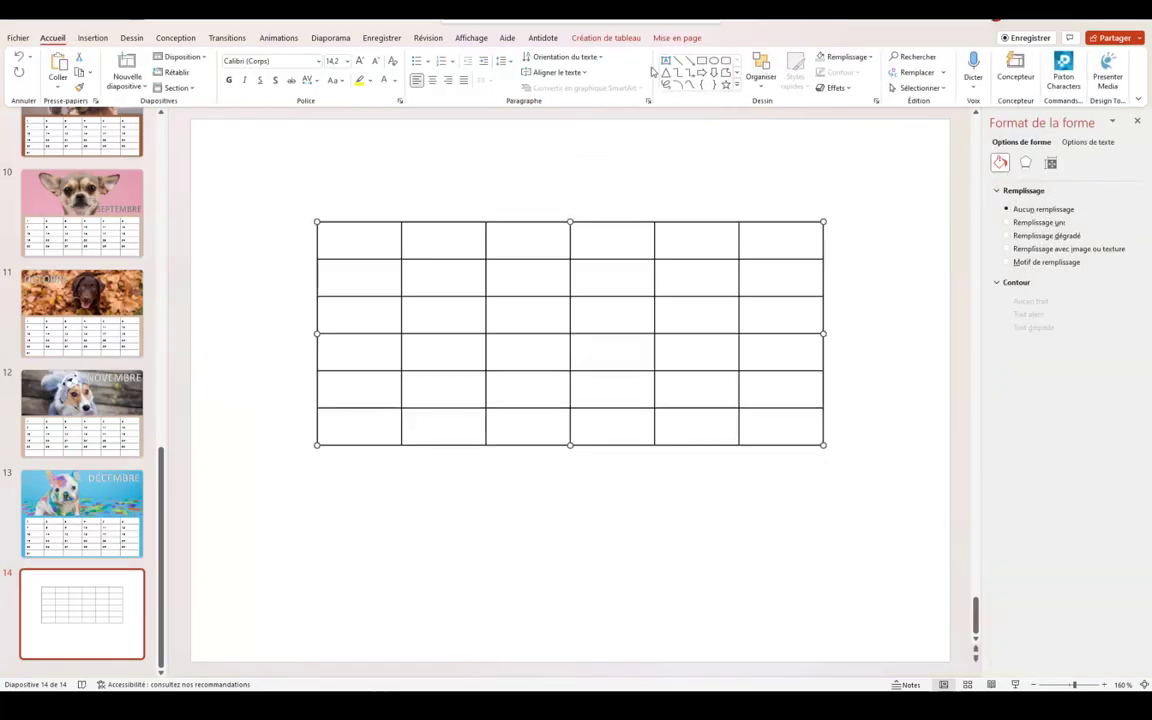
{"action": "left_click", "coordinate": [612, 39]}
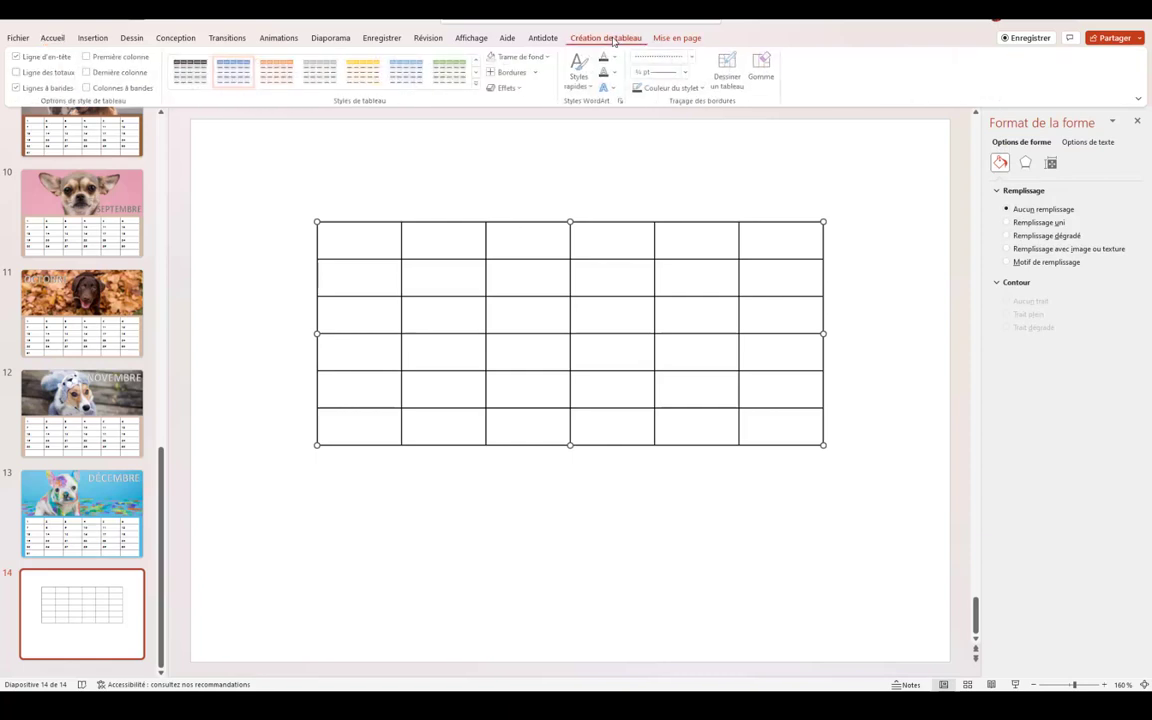
{"action": "left_click", "coordinate": [536, 74]}
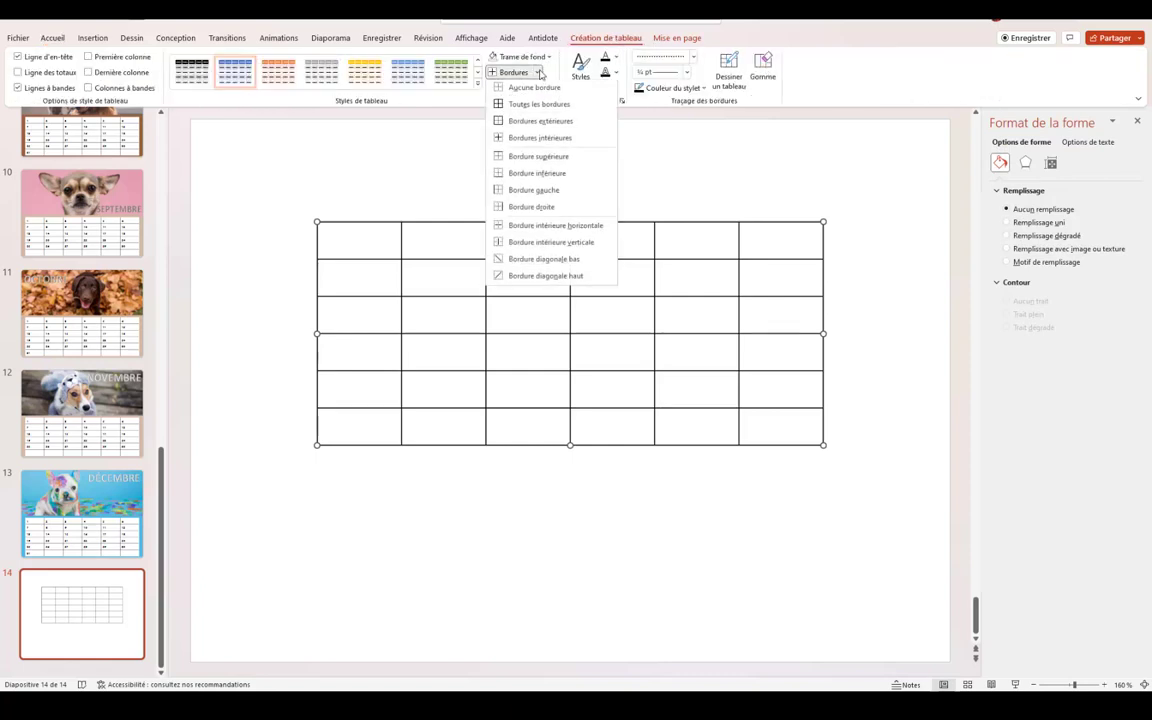
{"action": "left_click", "coordinate": [531, 146]}
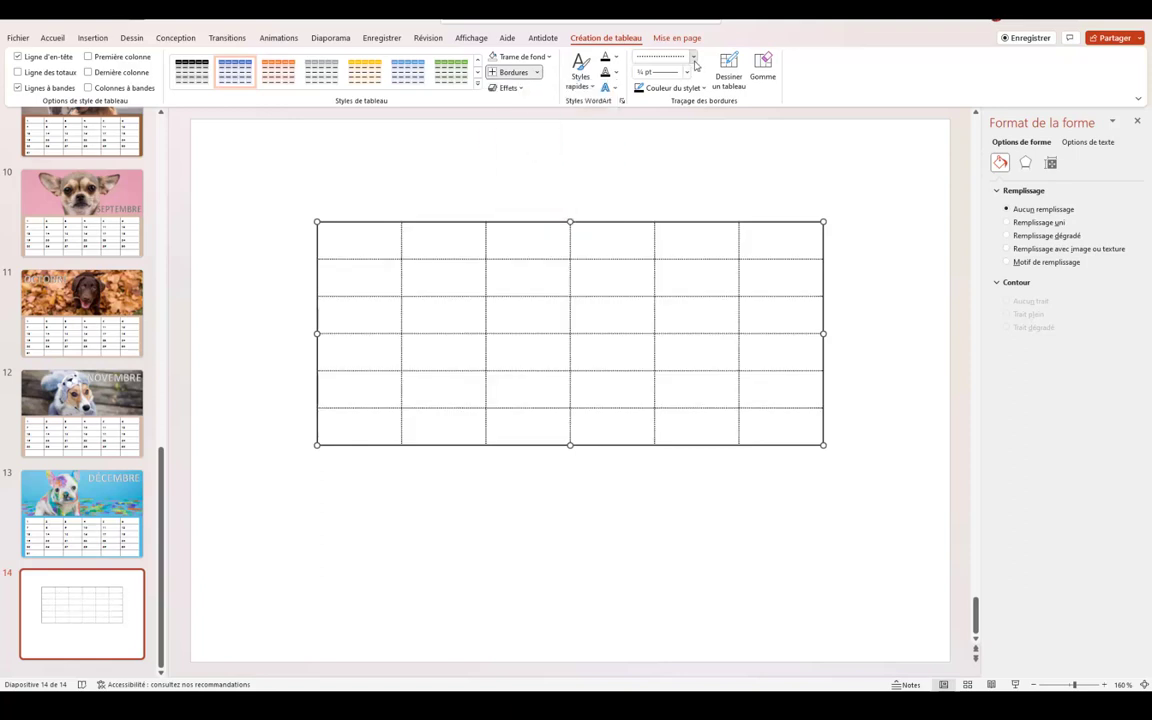
{"action": "left_click", "coordinate": [662, 57]}
{"action": "left_click", "coordinate": [660, 103]}
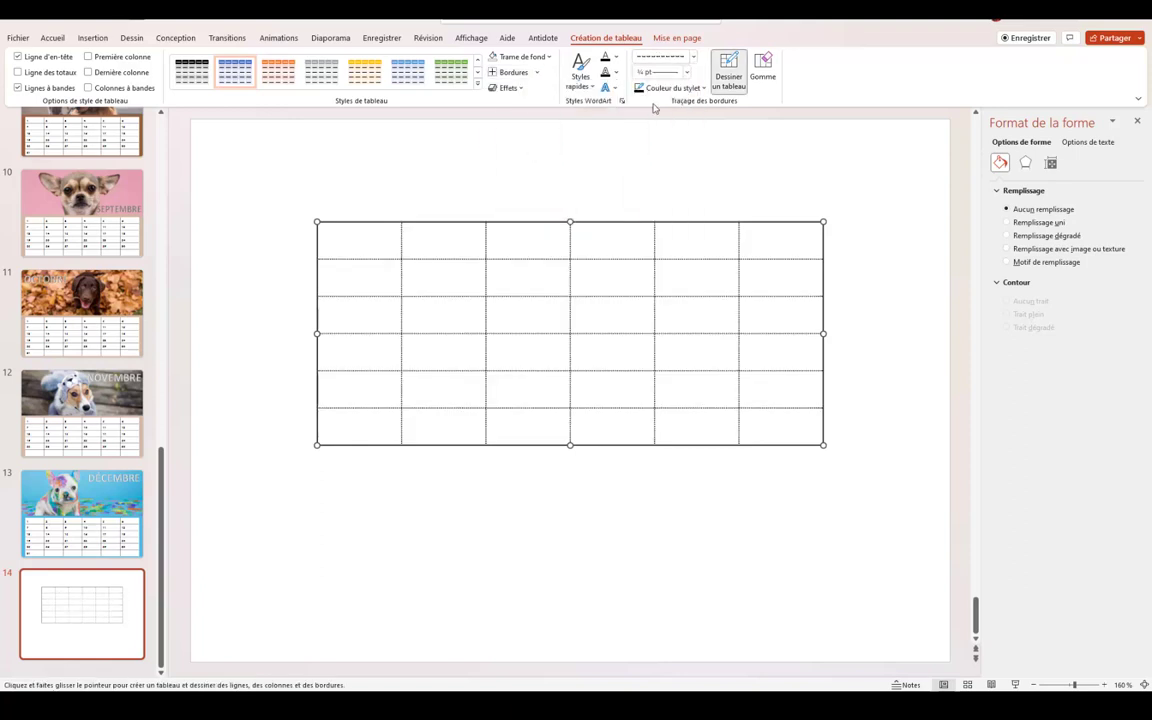
{"action": "left_click", "coordinate": [736, 85]}
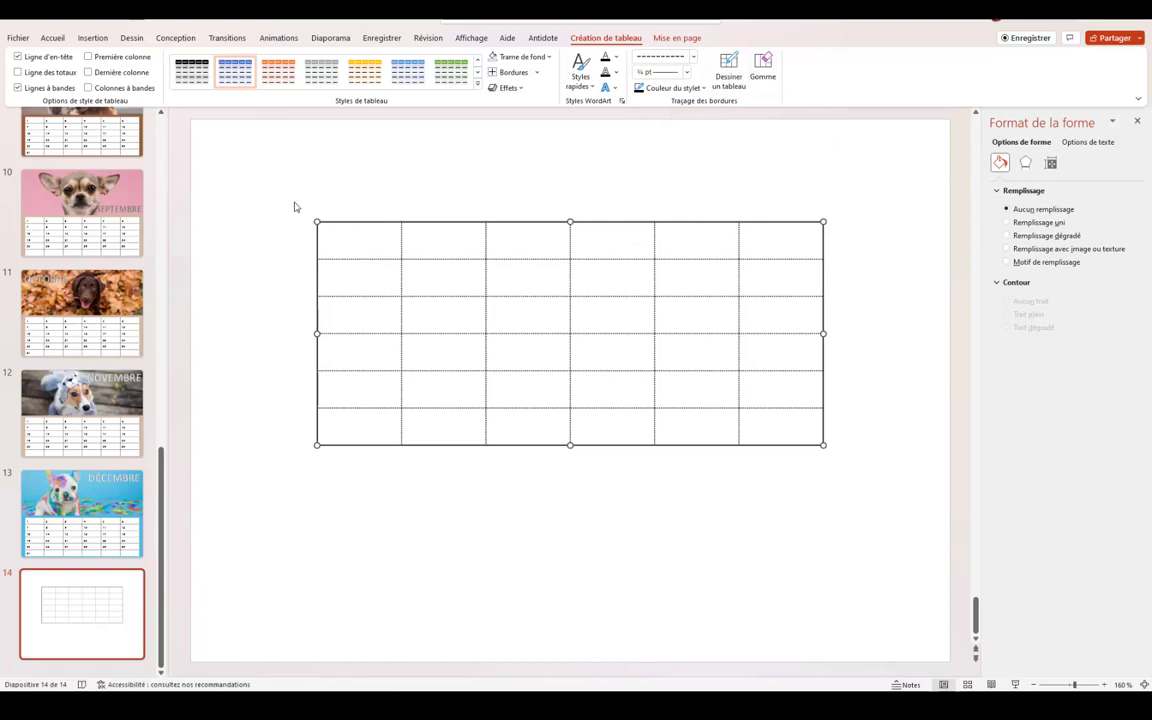
{"action": "left_click_drag", "start_coordinate": [293, 201], "coordinate": [856, 489]}
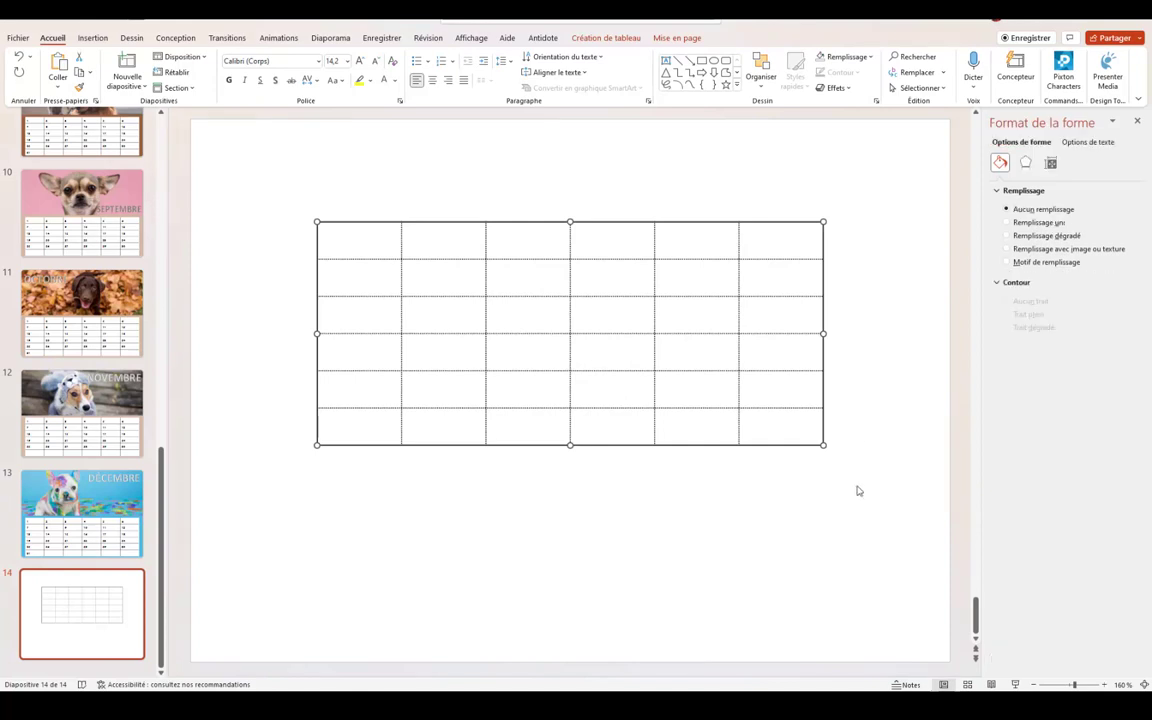
- Apply a solid ½ pt line to the table's borders
{"action": "left_click", "coordinate": [621, 40]}
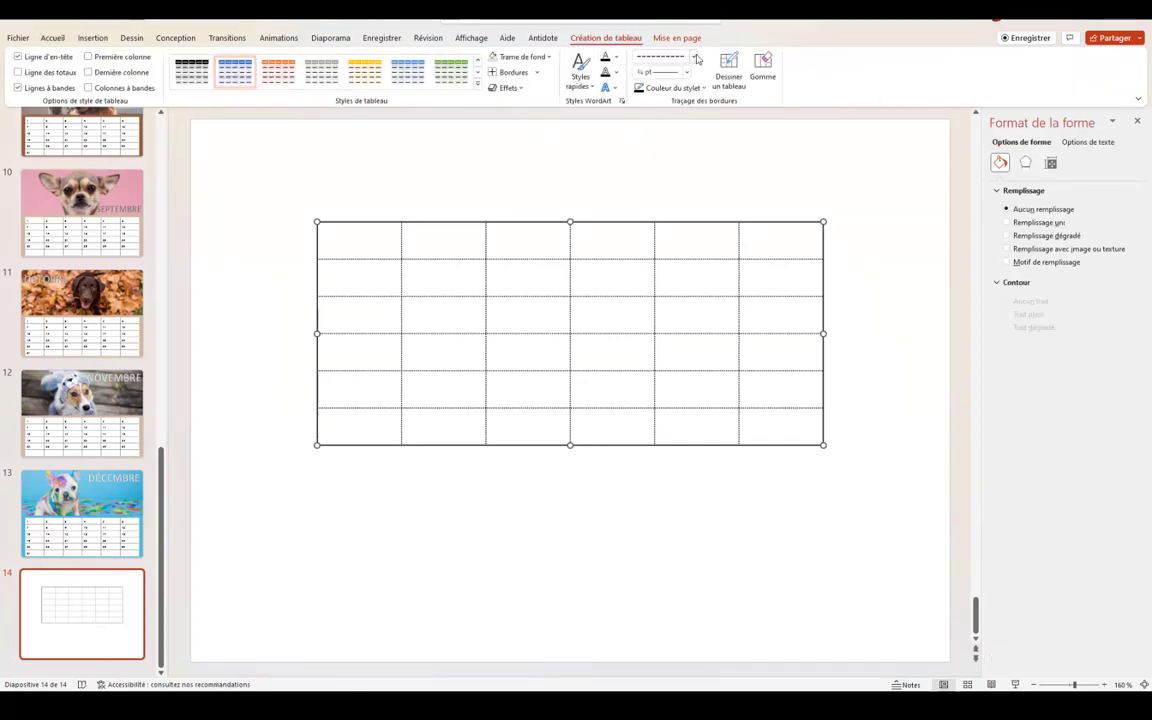
{"action": "left_click", "coordinate": [694, 58]}
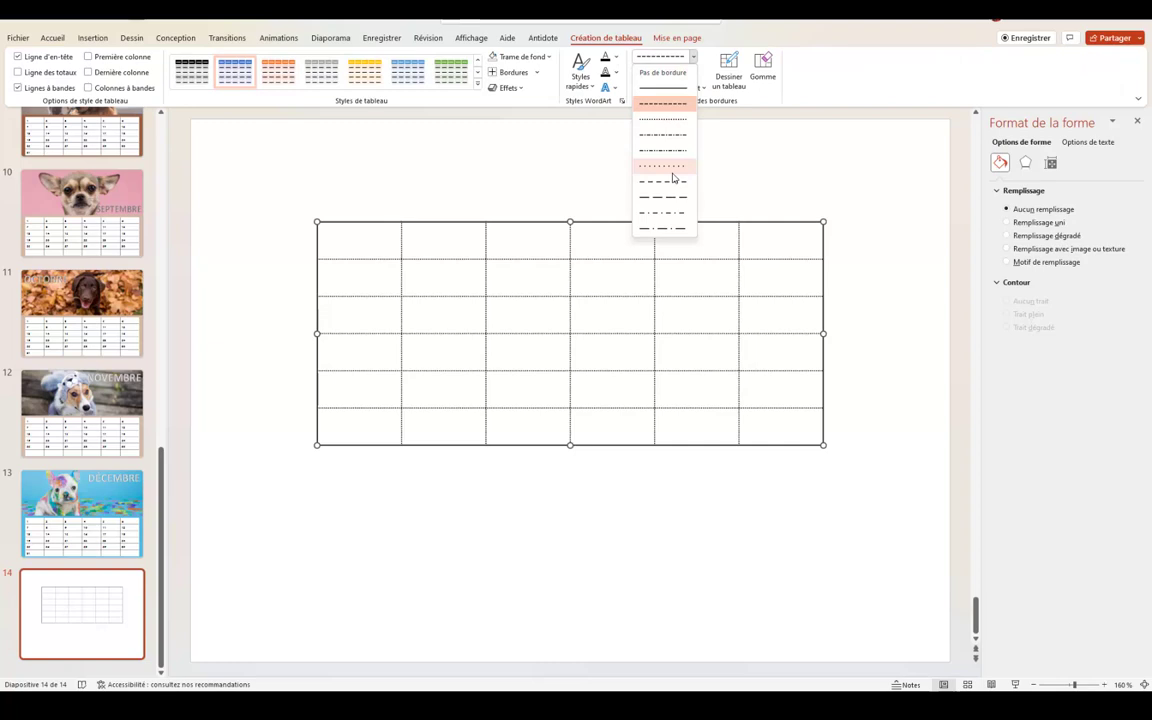
{"action": "left_click", "coordinate": [668, 88]}
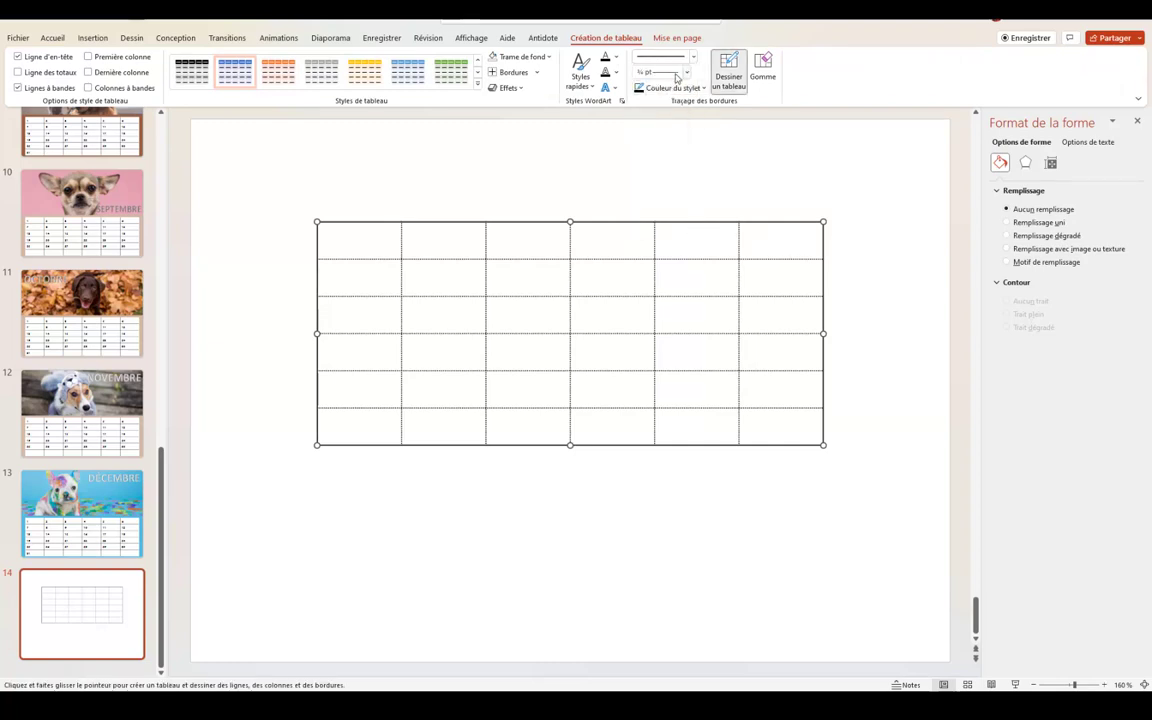
{"action": "left_click", "coordinate": [686, 75]}
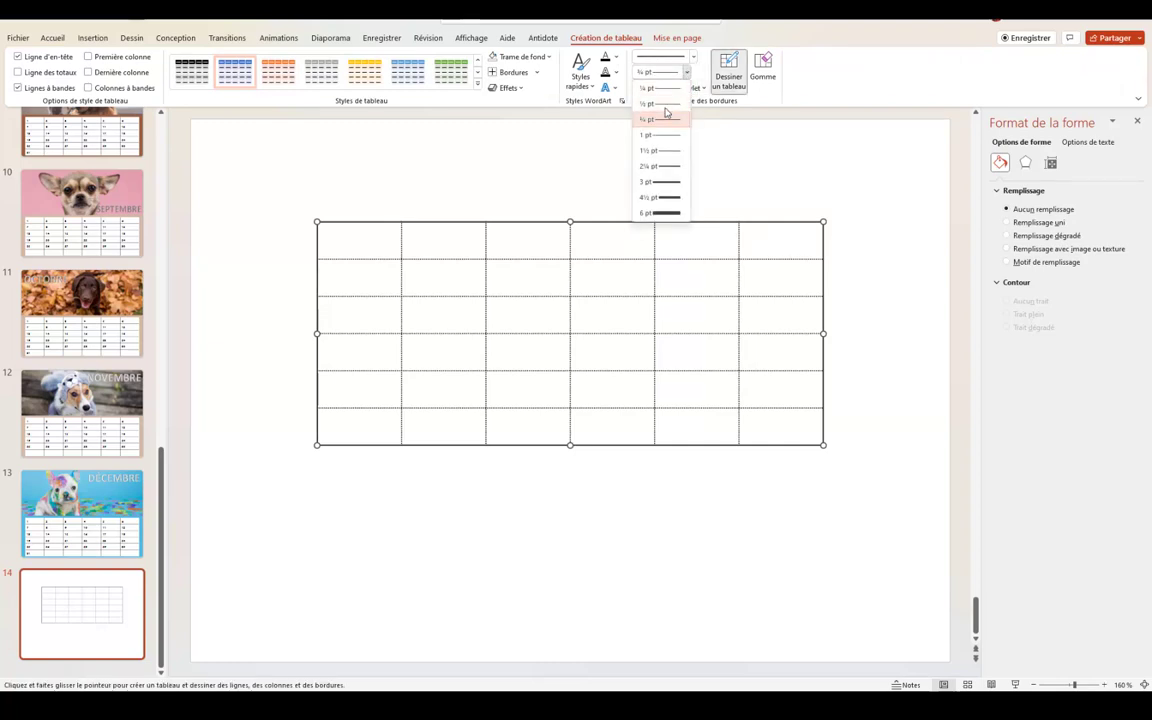
{"action": "left_click", "coordinate": [664, 105]}
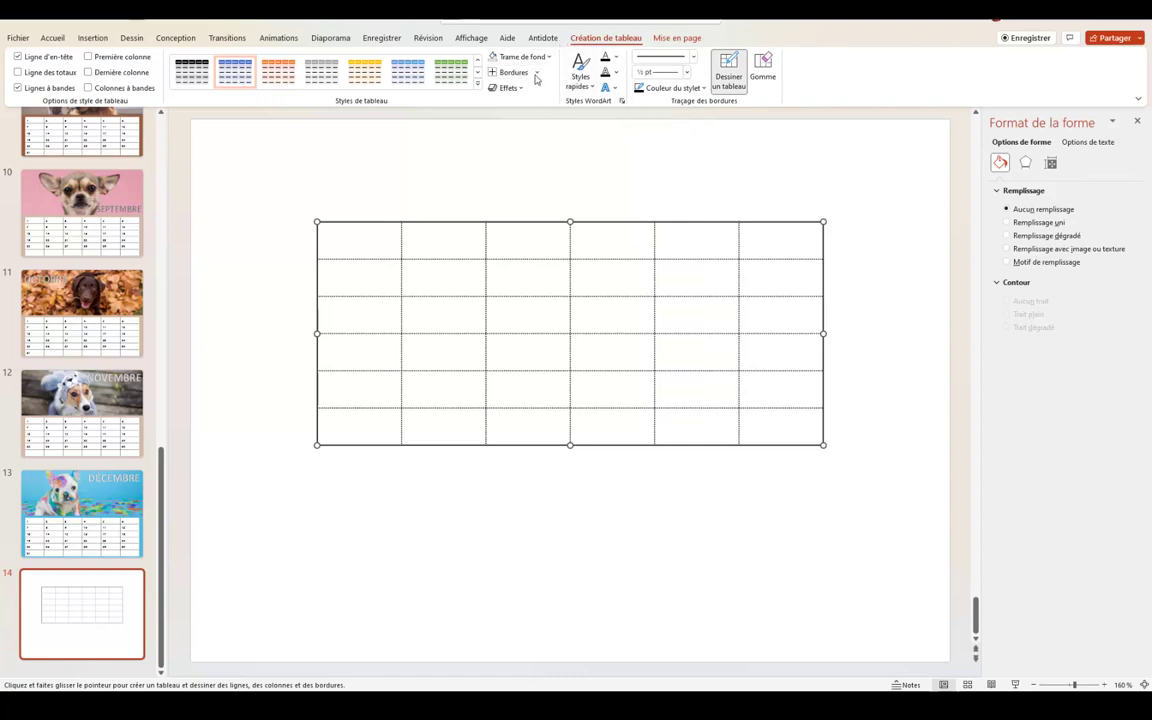
{"action": "left_click", "coordinate": [537, 78]}
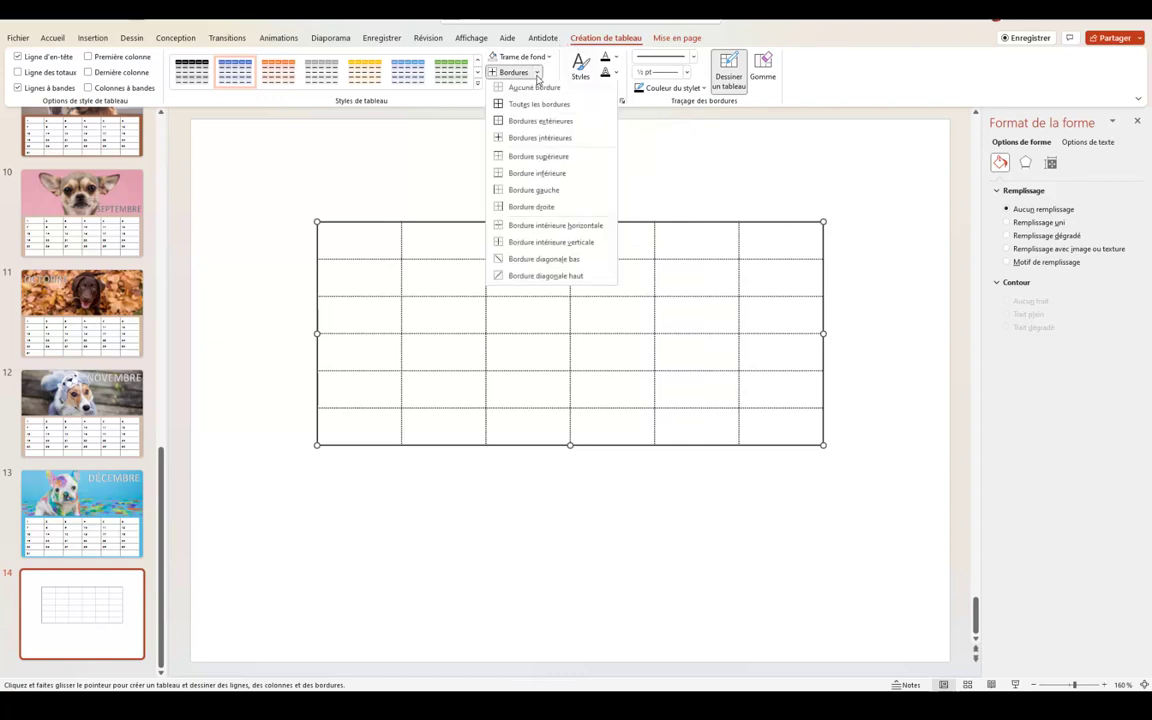
{"action": "left_click", "coordinate": [531, 121]}
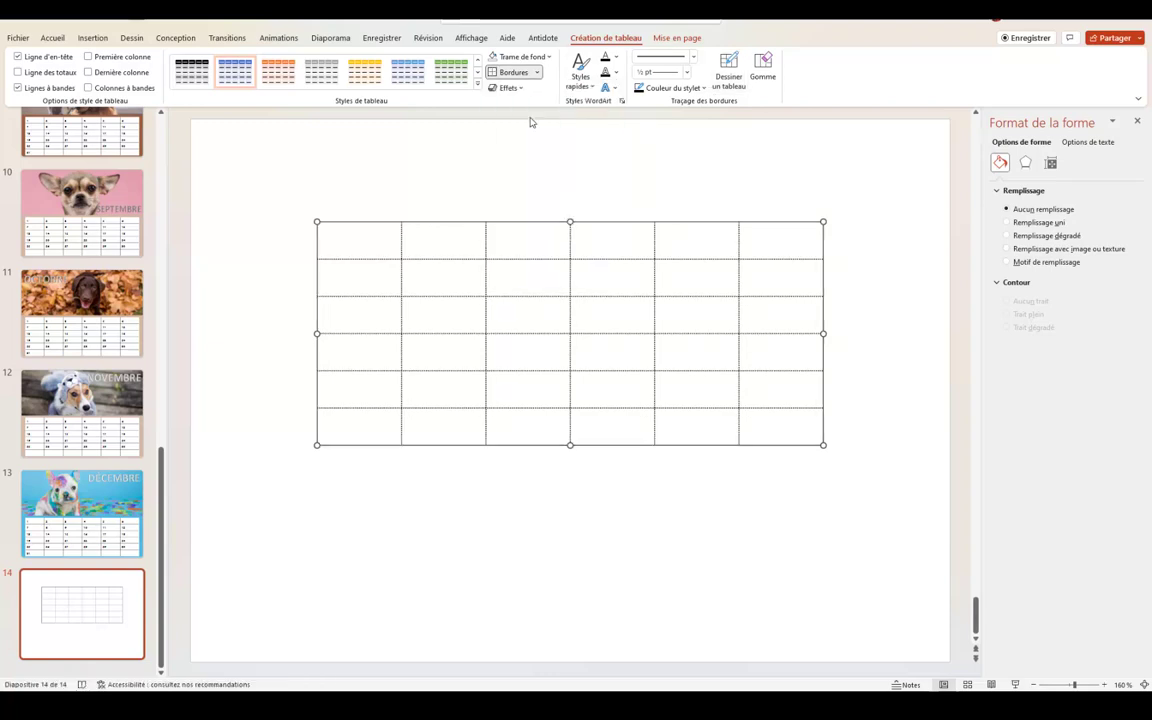
- Reselect the table and undo an accidental column-width change
{"action": "left_click", "coordinate": [941, 188]}
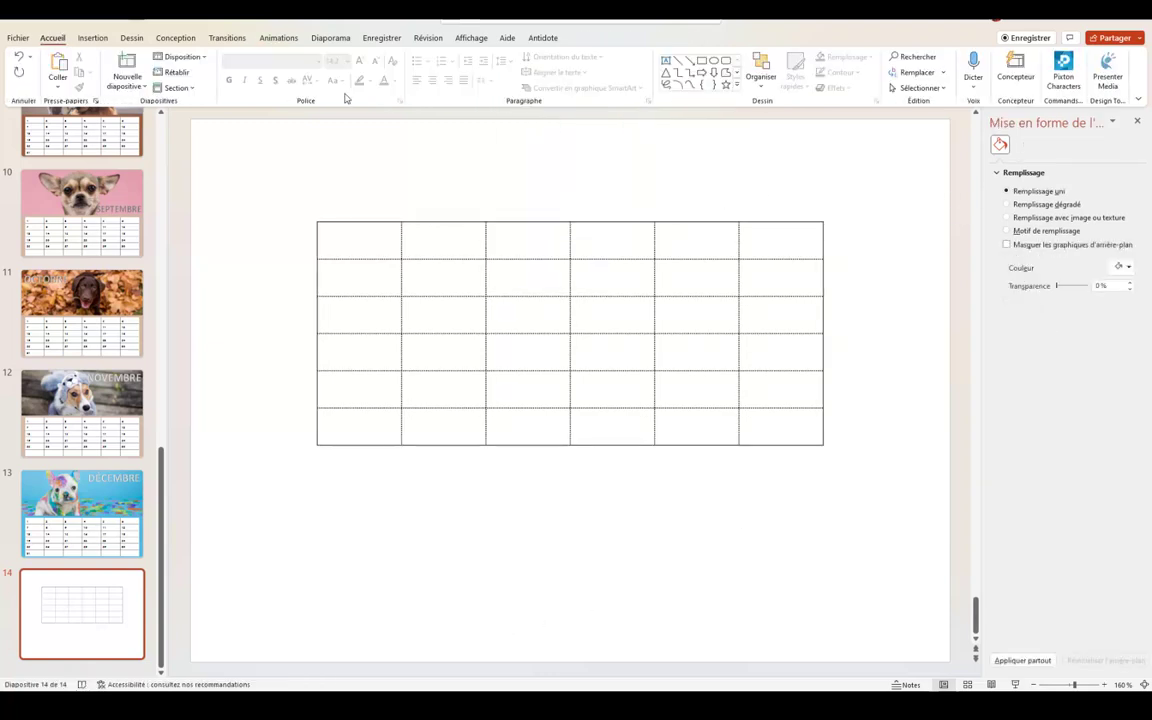
{"action": "left_click_drag", "start_coordinate": [287, 206], "coordinate": [850, 470]}
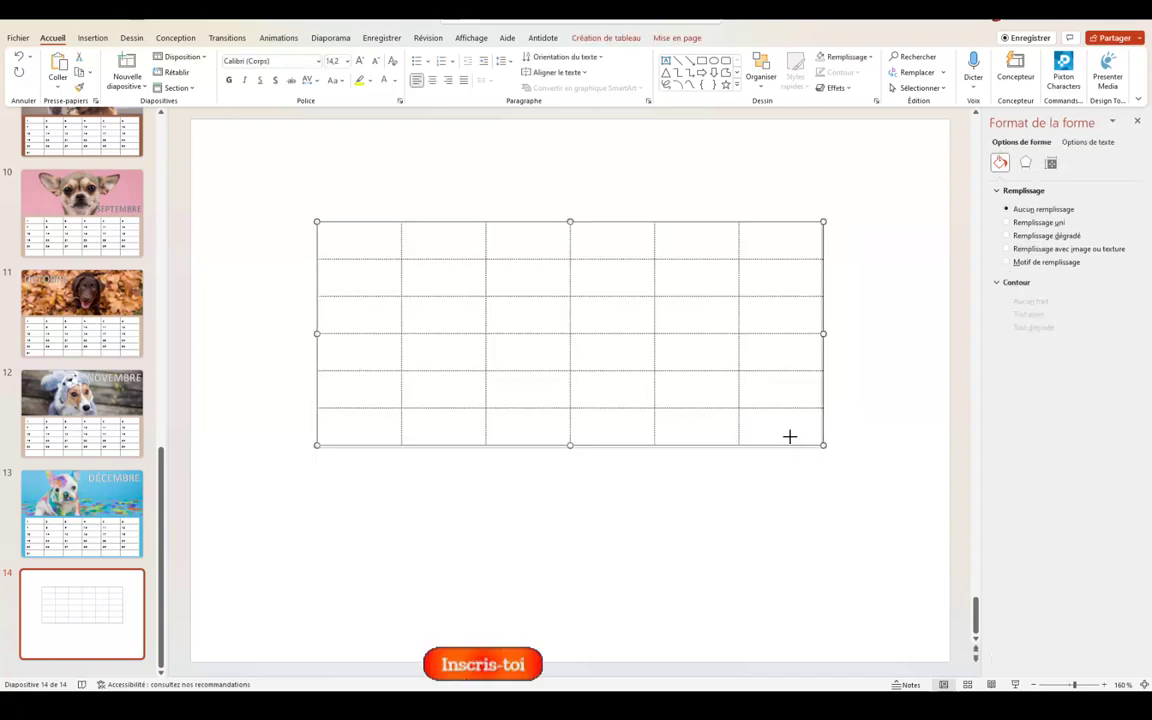
{"action": "key", "text": "ctrl+z"}
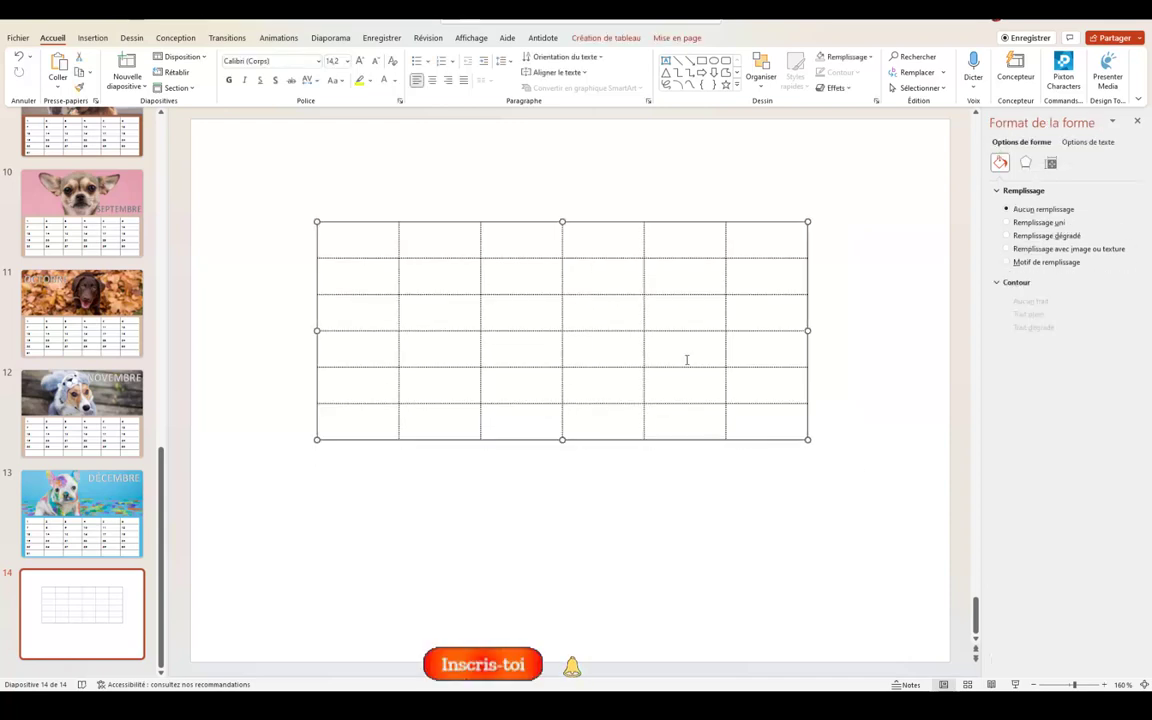
{"action": "key", "text": "ctrl+z"}
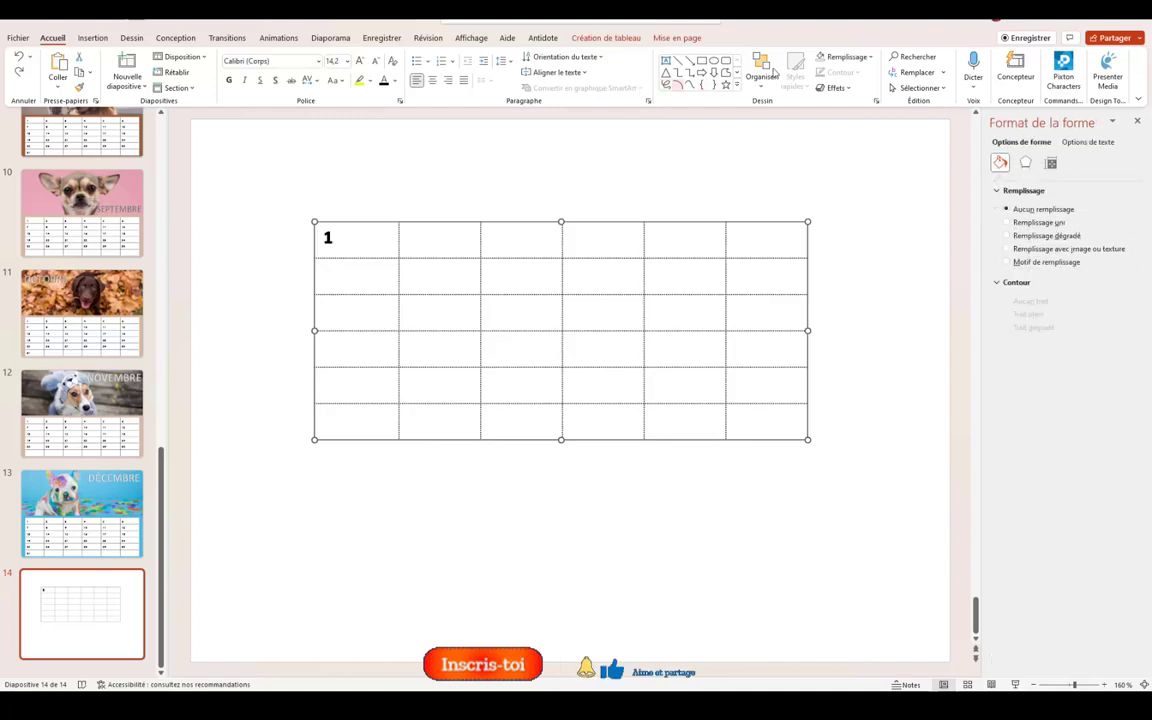
- Look through the table's text style, fill and outline colour options without changing anything
{"action": "left_click", "coordinate": [624, 41]}
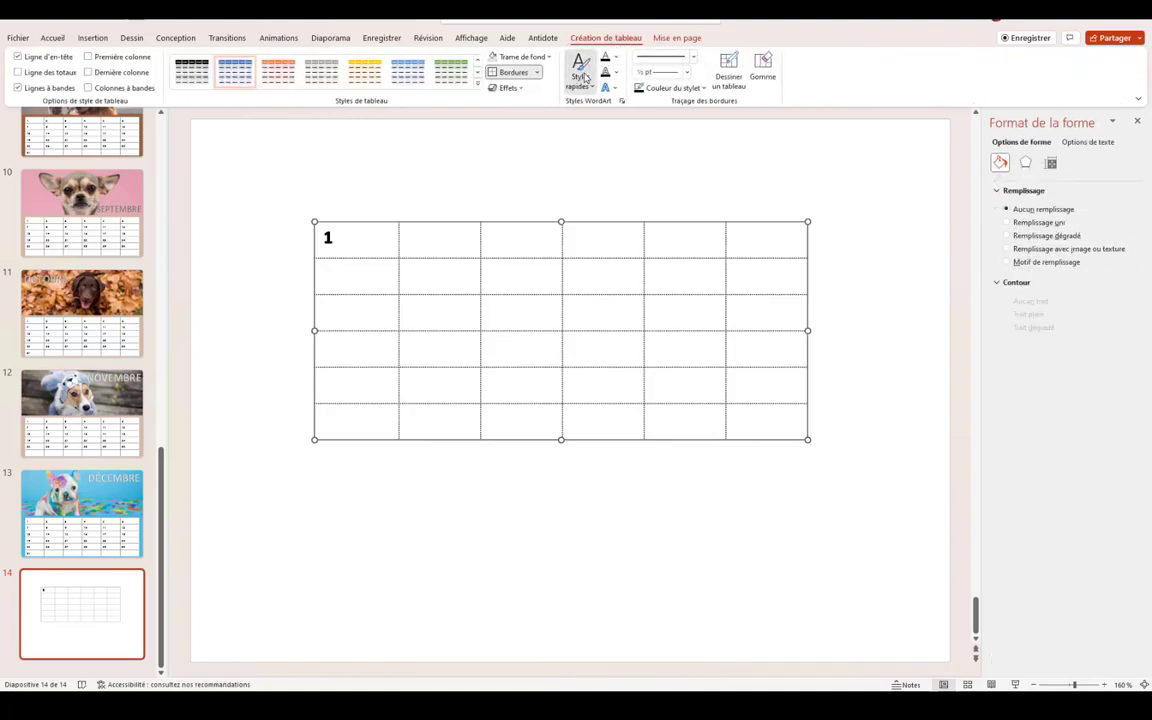
{"action": "left_click", "coordinate": [581, 72]}
{"action": "left_click", "coordinate": [586, 120]}
{"action": "type", "text": "5"}
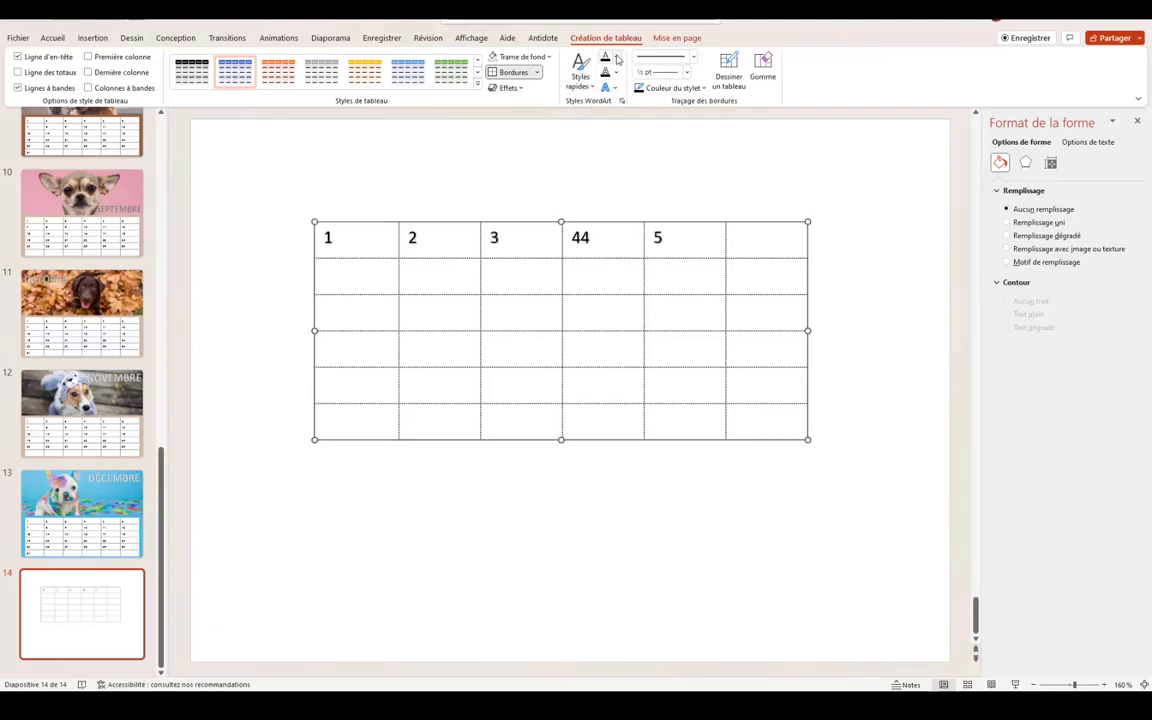
{"action": "left_click", "coordinate": [617, 59]}
{"action": "key", "text": "Escape"}
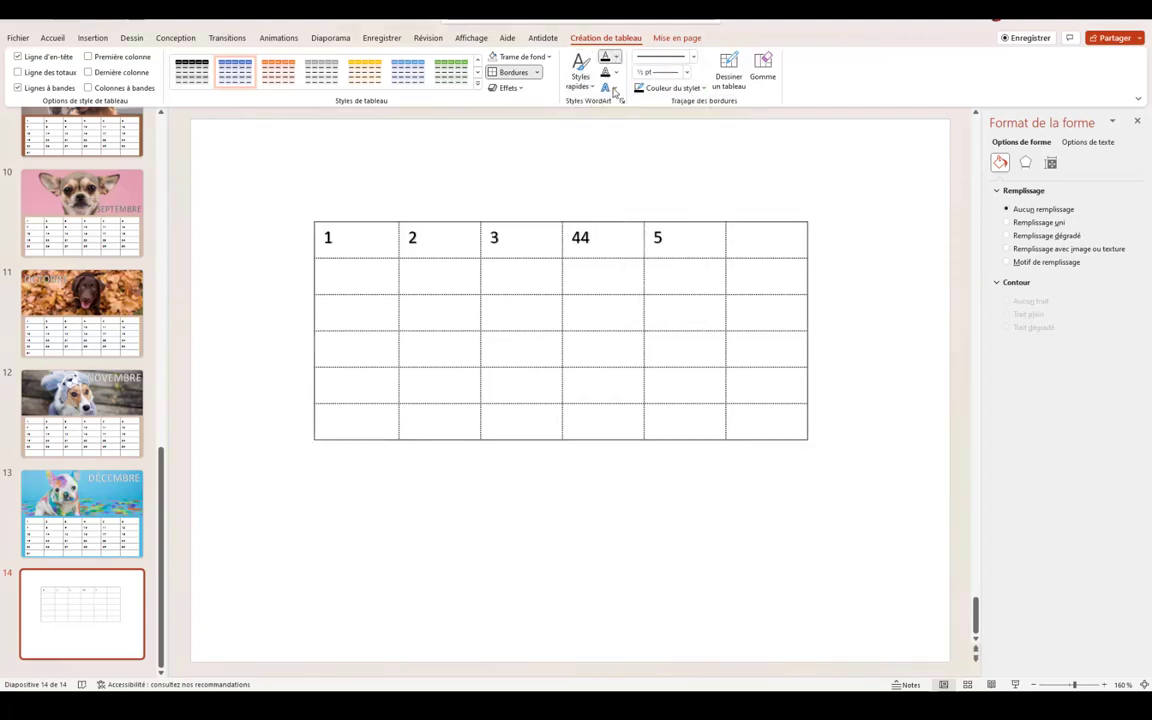
{"action": "left_click", "coordinate": [615, 72]}
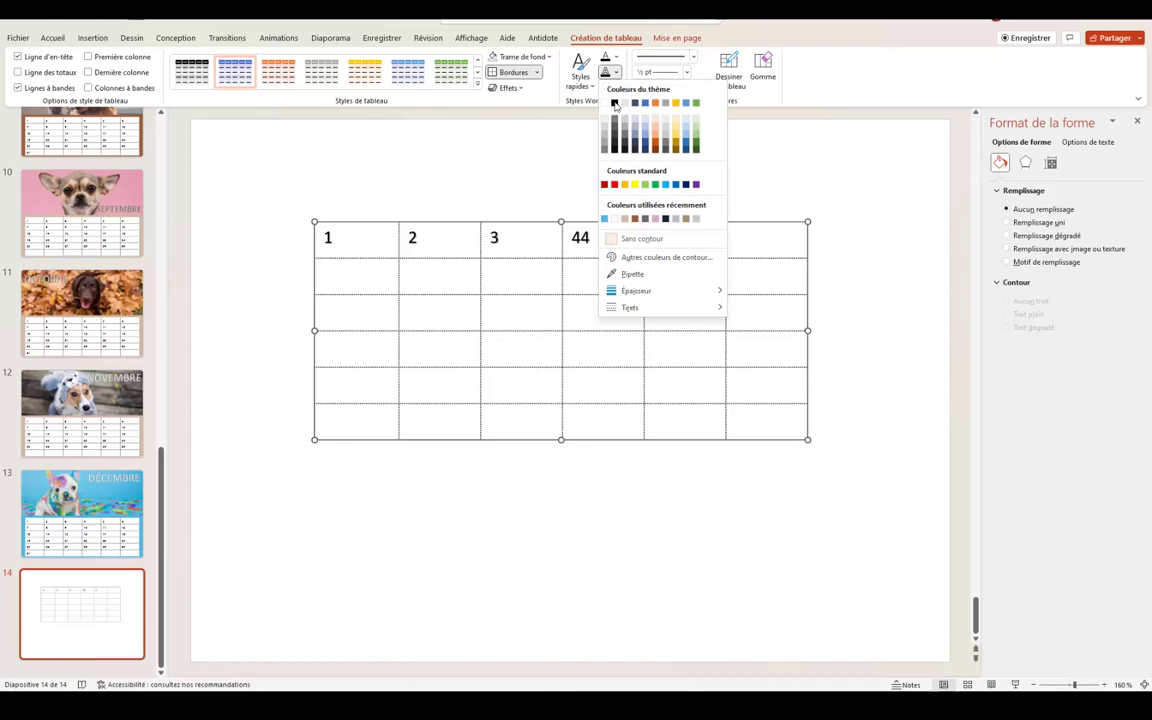
{"action": "left_click", "coordinate": [615, 103]}
- Fill in the remaining dates across the table cells, continuing up to 31
{"action": "left_click", "coordinate": [587, 233]}
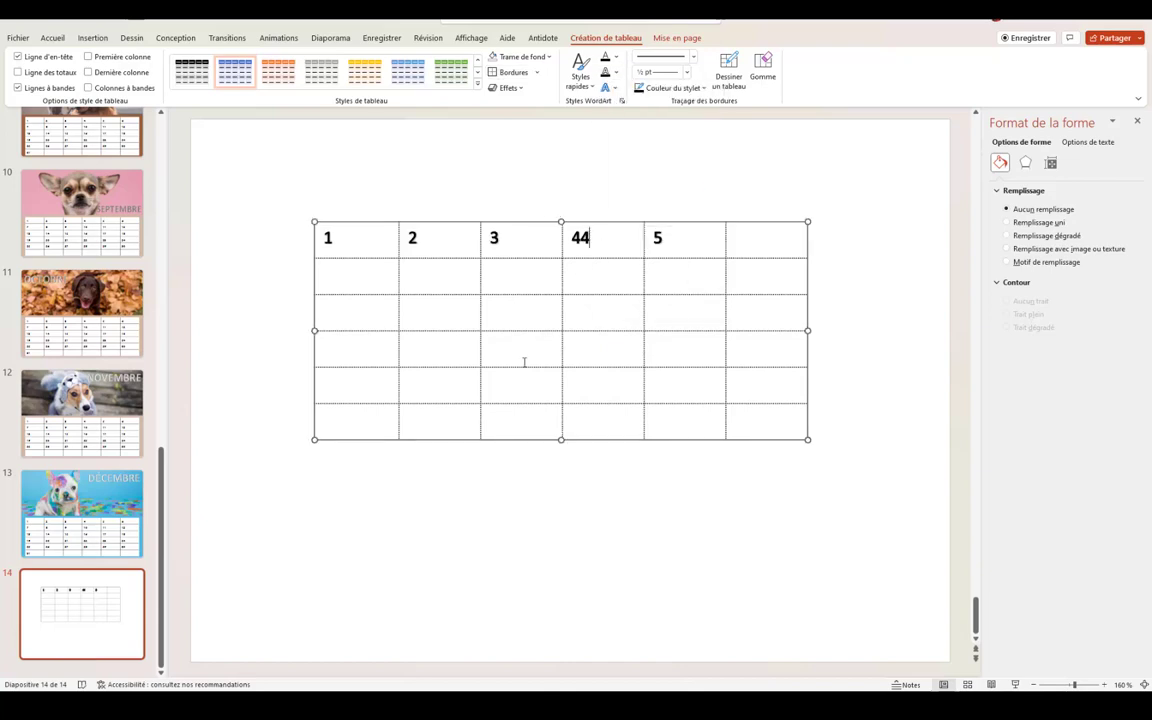
{"action": "key", "text": "Right"}
{"action": "key", "text": "Right"}
{"action": "type", "text": "6"}
{"action": "type", "text": "7"}
{"action": "key", "text": "Right"}
{"action": "type", "text": "8"}
{"action": "type", "text": "9"}
{"action": "type", "text": "10"}
{"action": "type", "text": "11"}
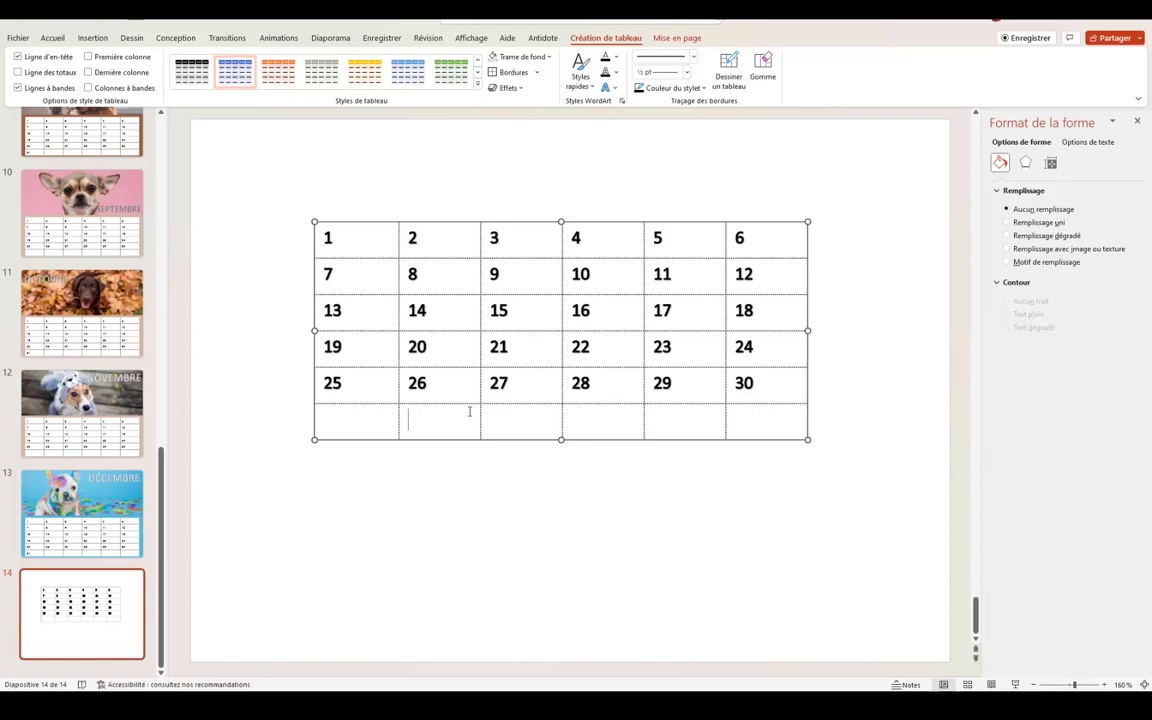
{"action": "type", "text": "31"}
- Resize the calendar table more compactly and return to slide 14
{"action": "mouse_move", "coordinate": [278, 203]}
{"action": "left_mouse_down"}
{"action": "mouse_move", "coordinate": [838, 425]}
{"action": "mouse_move", "coordinate": [838, 459]}
{"action": "left_mouse_up"}
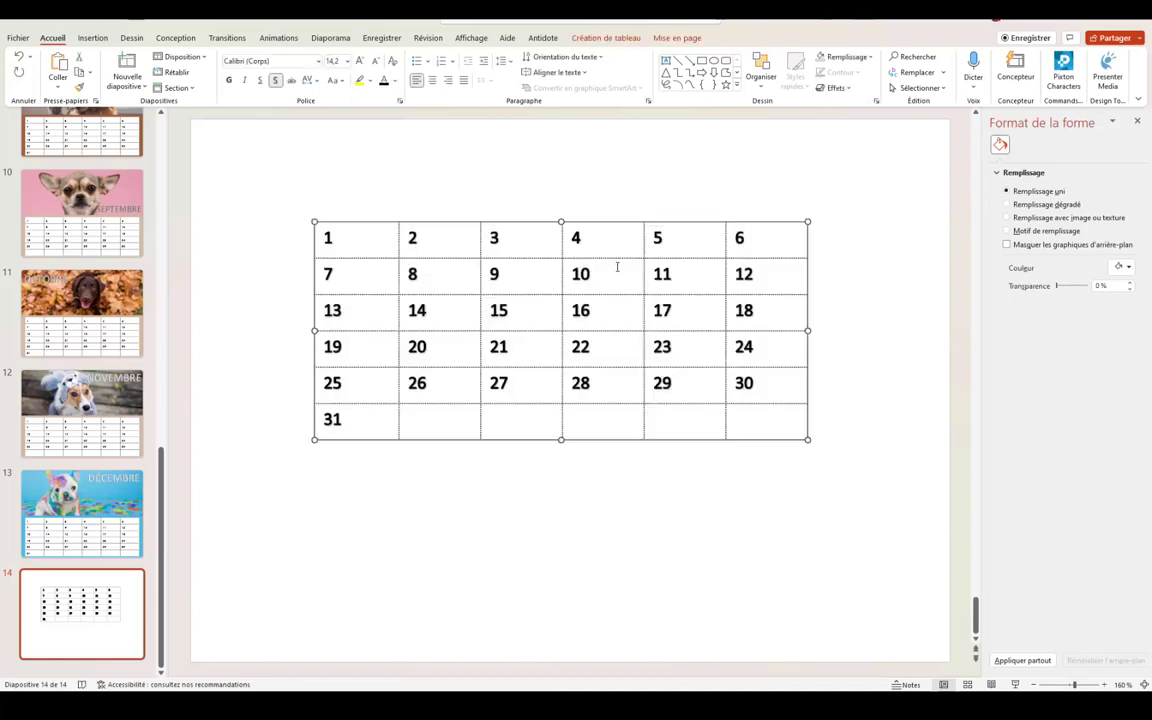
{"action": "left_click_drag", "start_coordinate": [541, 238], "coordinate": [528, 398]}
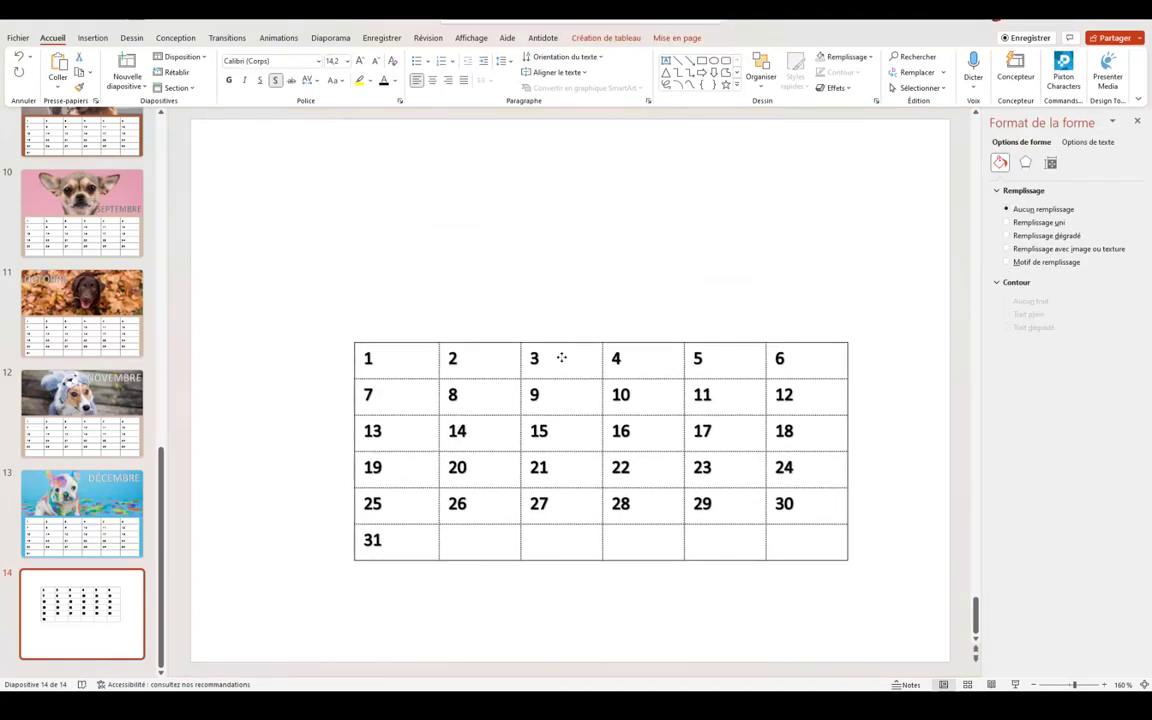
{"action": "key", "text": "ctrl+z"}
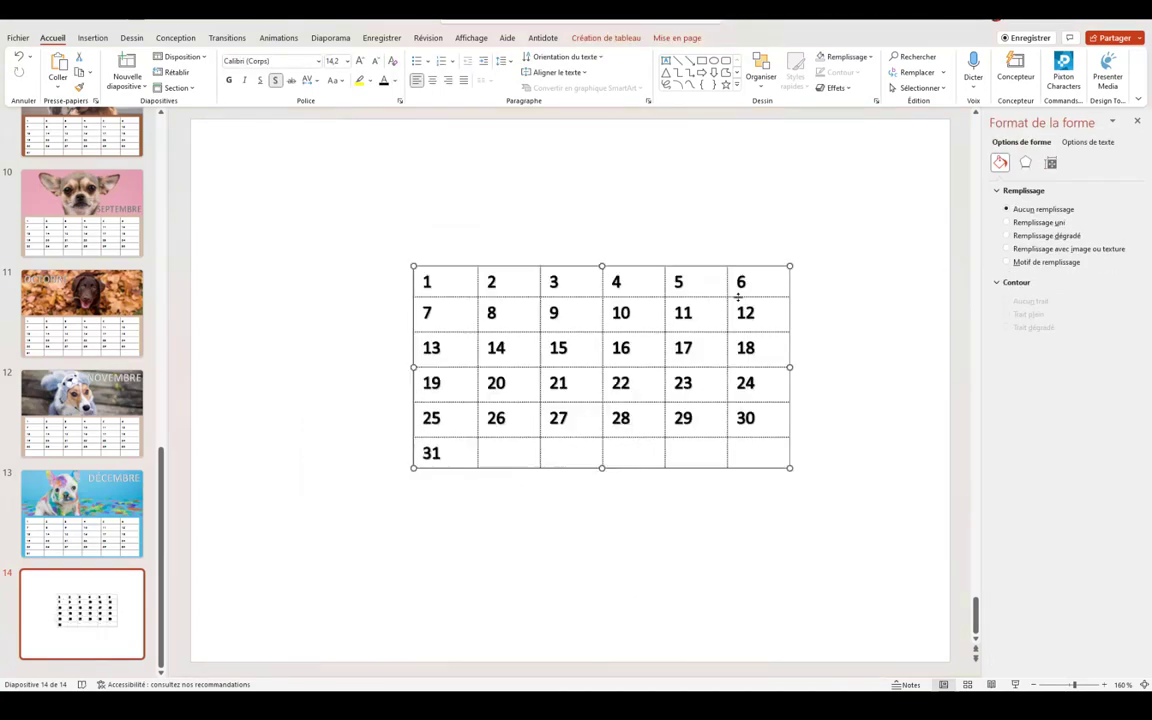
{"action": "left_click", "coordinate": [443, 254]}
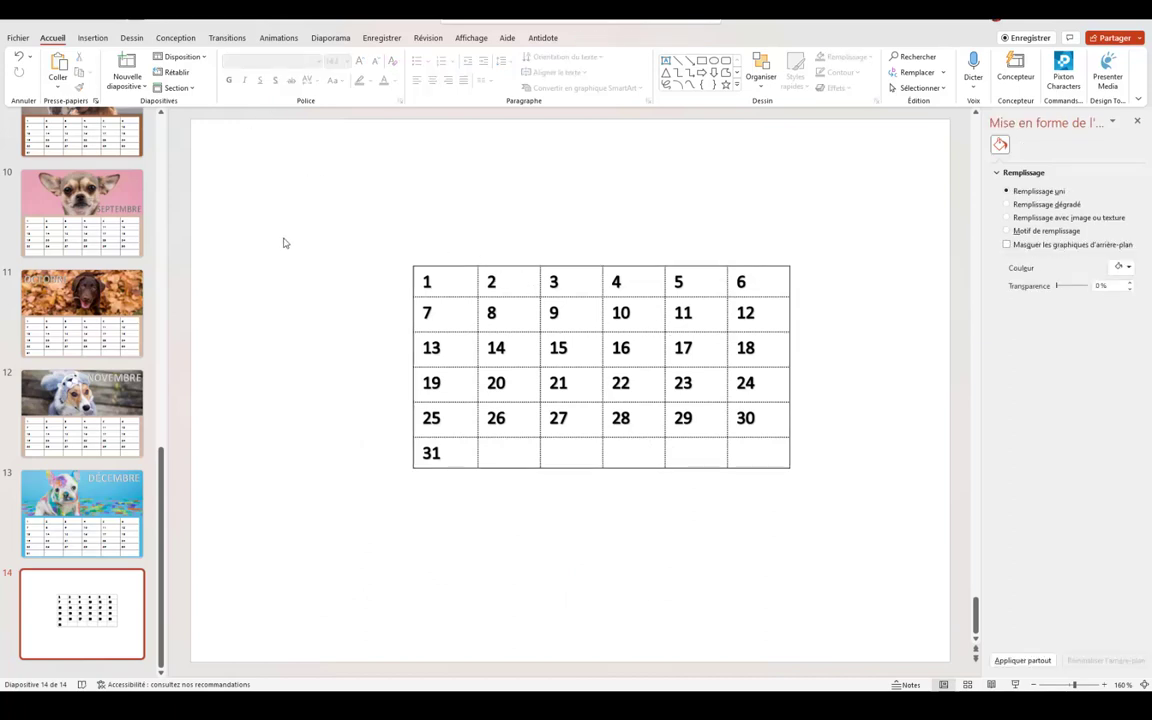
{"action": "scroll", "coordinate": [288, 247], "scroll_direction": "up", "scroll_amount": 1}
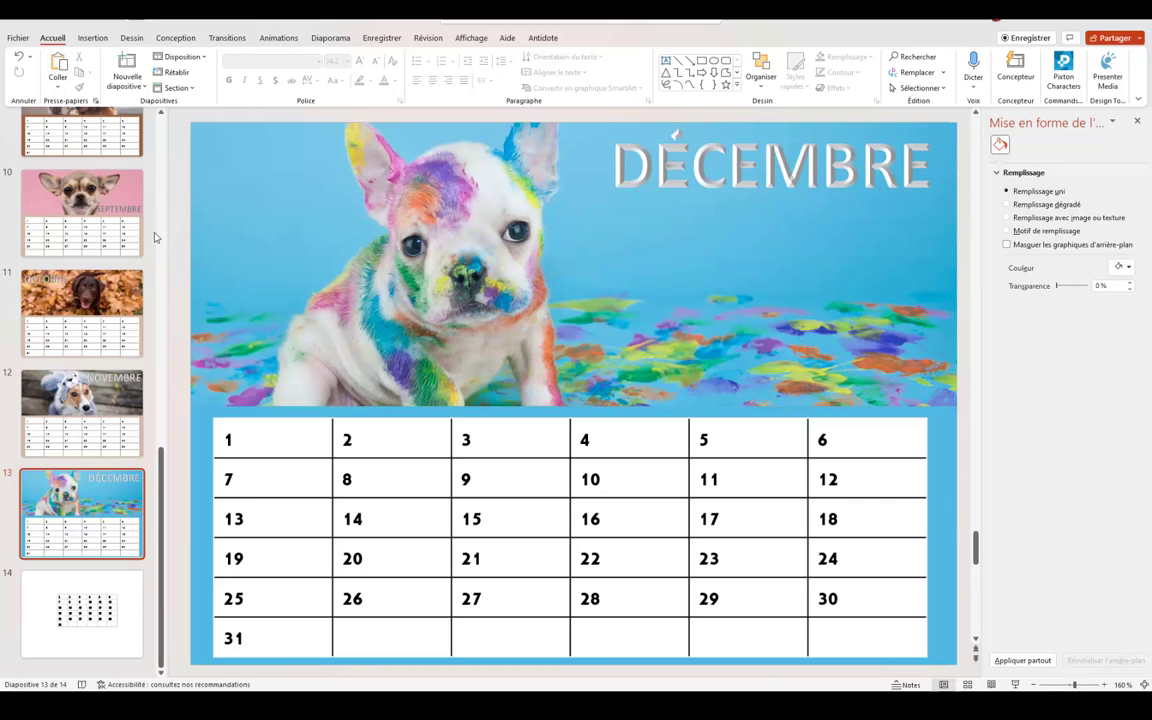
{"action": "left_click", "coordinate": [64, 573]}
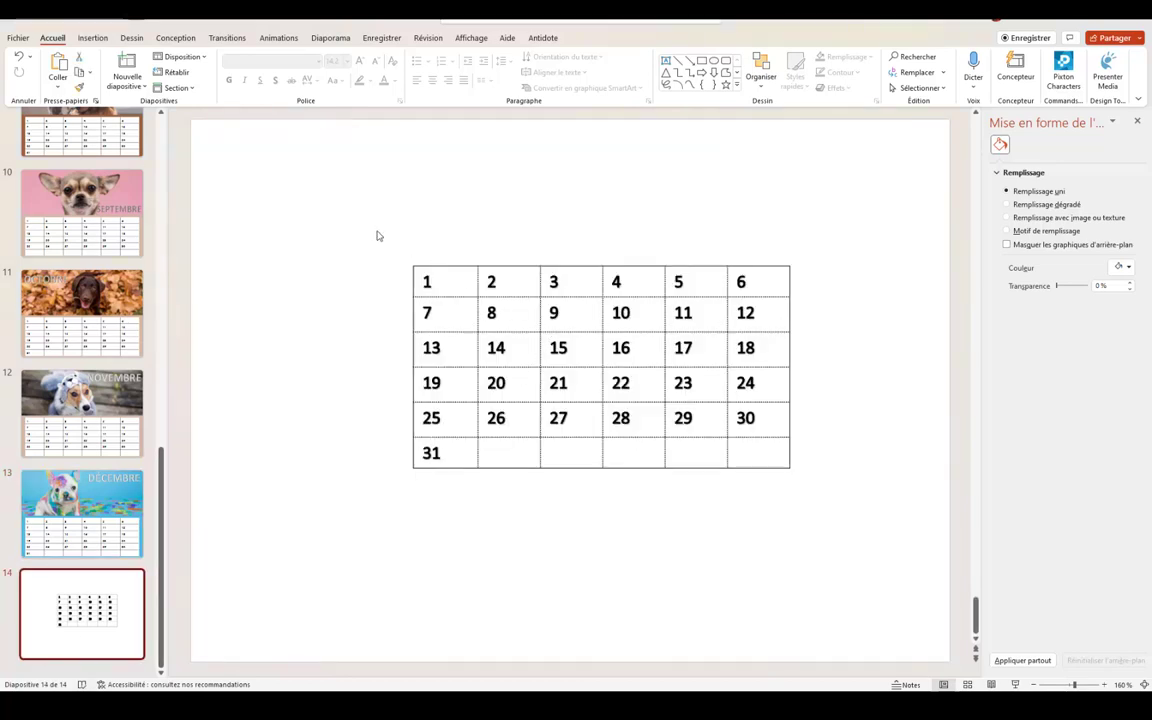
- Insert a WordArt title reading JANVIER and move it above the table
{"action": "left_click", "coordinate": [92, 38]}
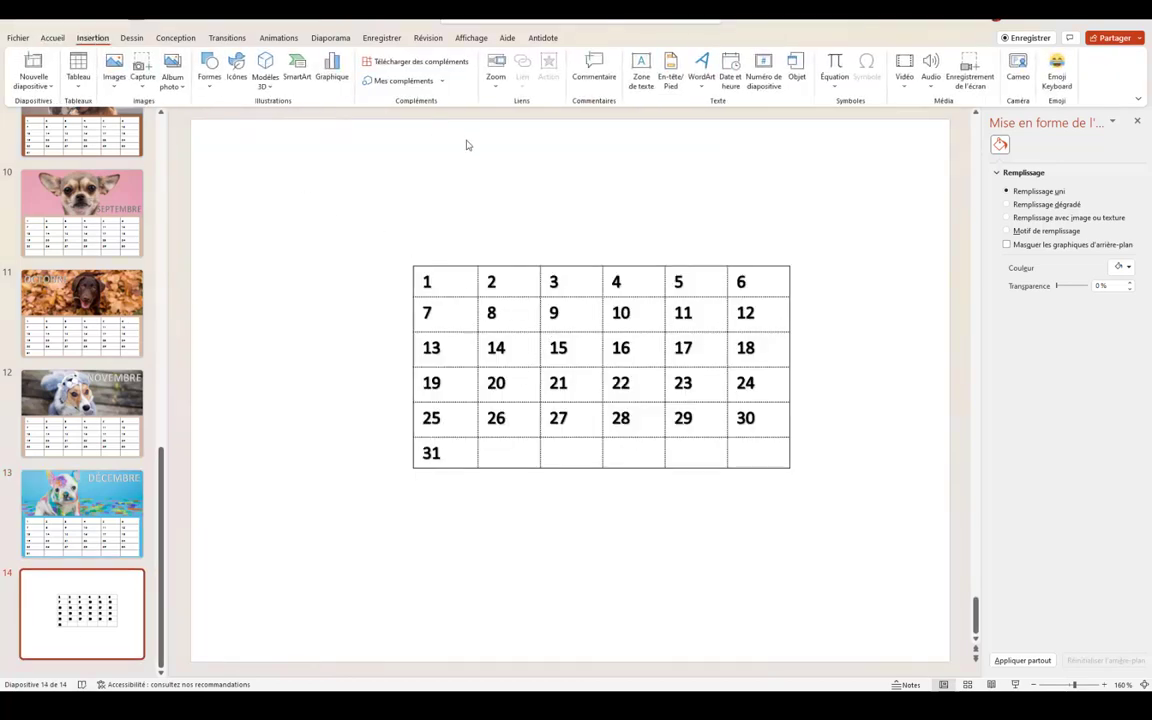
{"action": "left_click", "coordinate": [703, 70]}
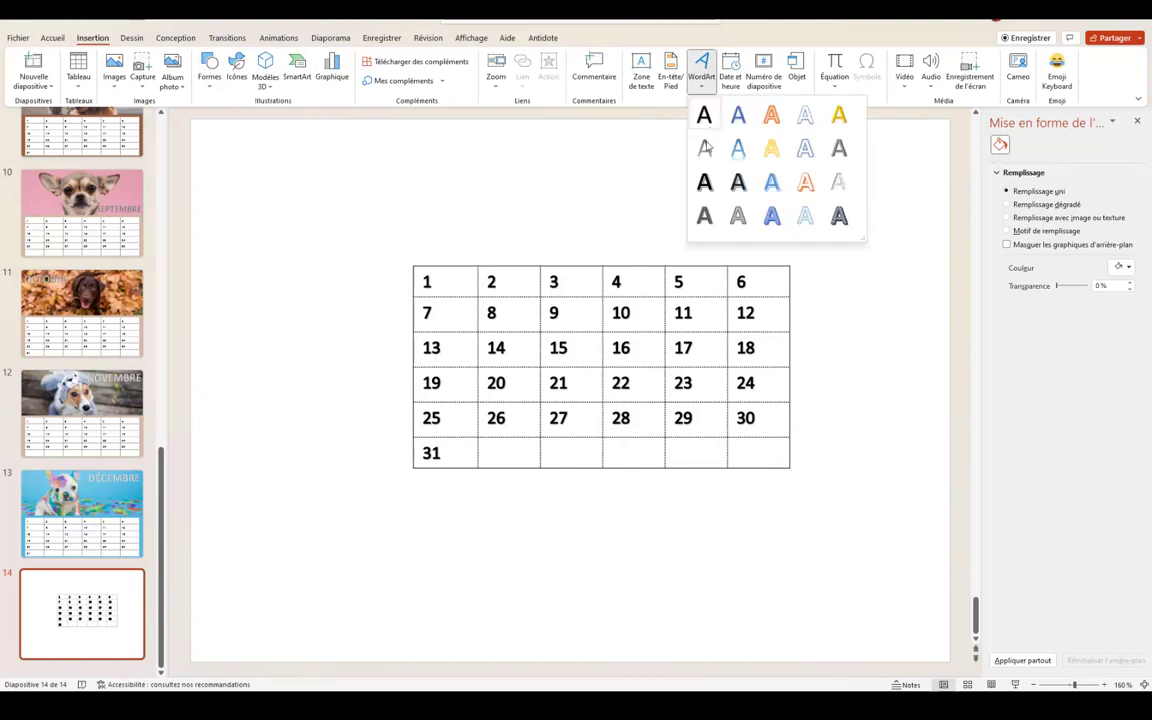
{"action": "left_click", "coordinate": [838, 150]}
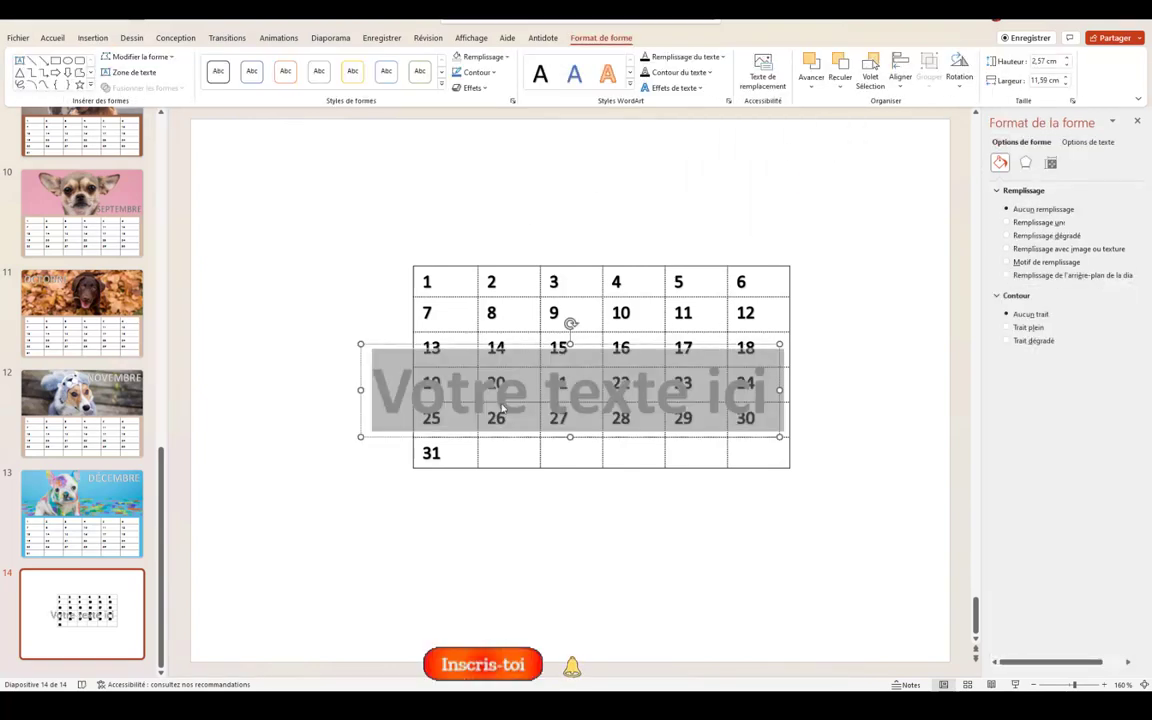
{"action": "type", "text": "J"}
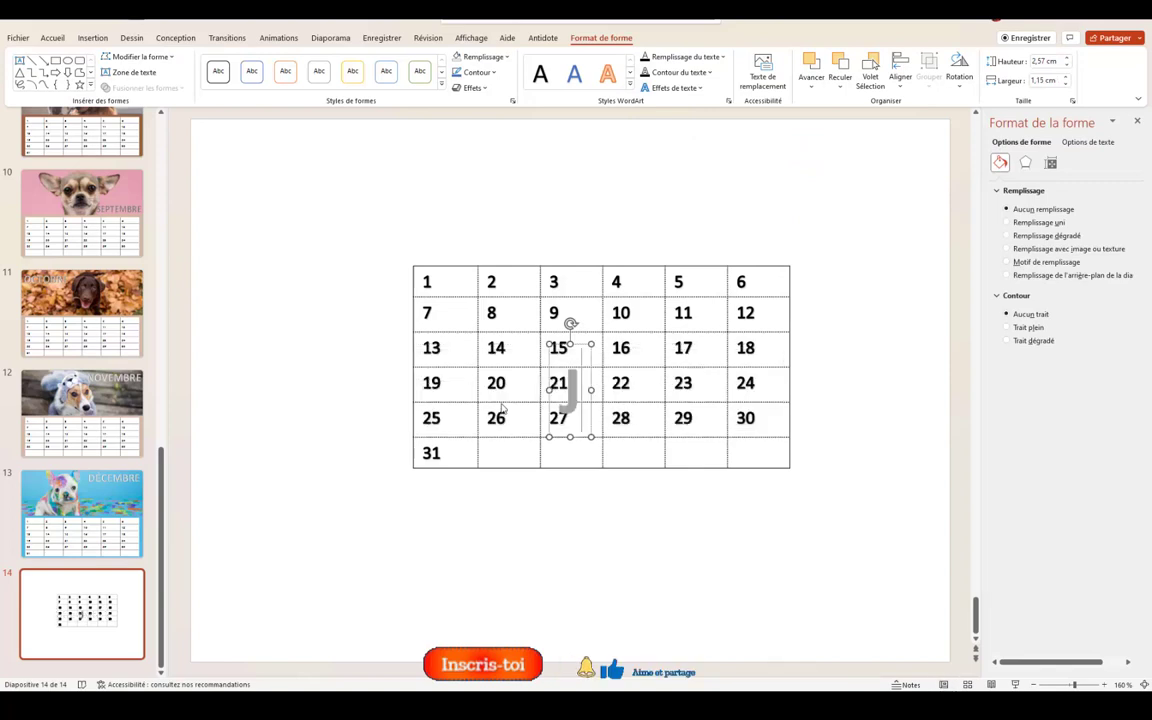
{"action": "type", "text": "ANVIER"}
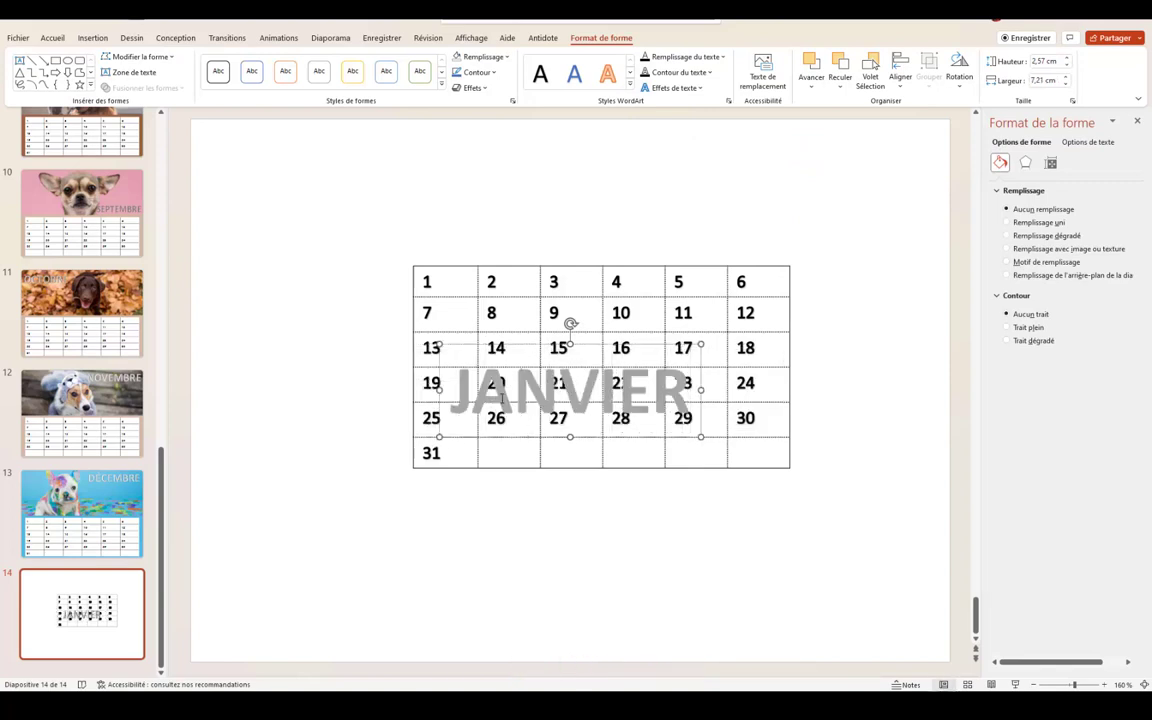
{"action": "left_click_drag", "start_coordinate": [553, 345], "coordinate": [559, 160]}
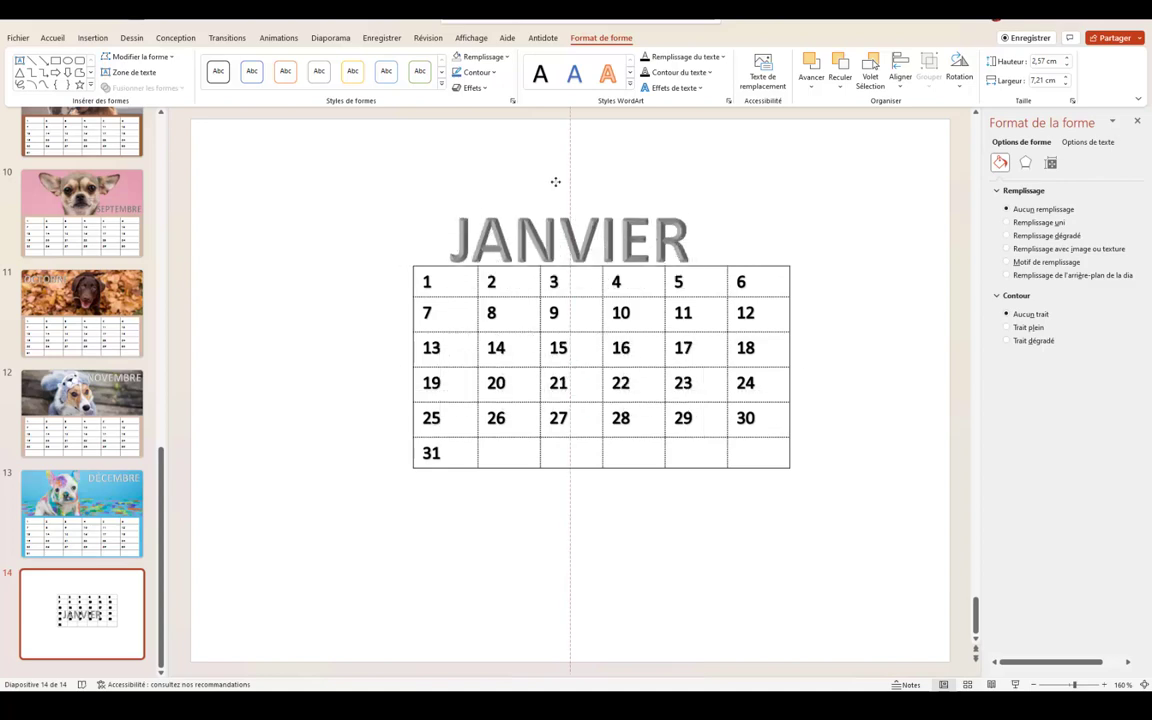
- Colour the JANVIER title text red
{"action": "double_click", "coordinate": [564, 192]}
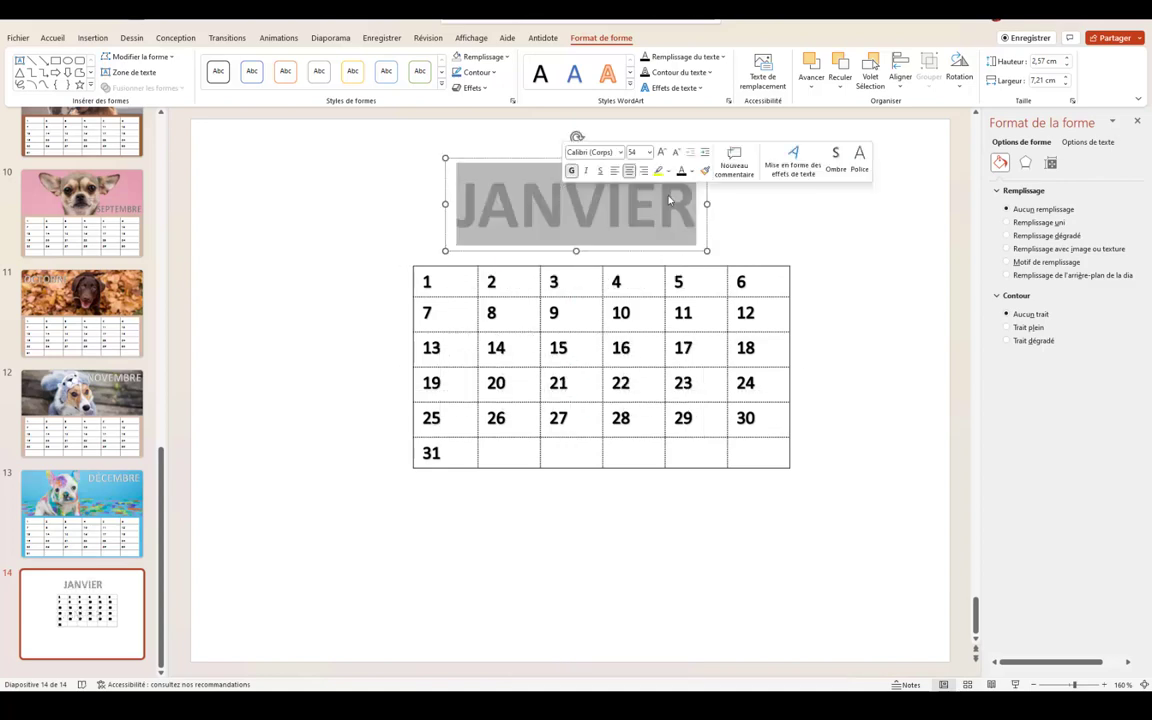
{"action": "left_click", "coordinate": [692, 172]}
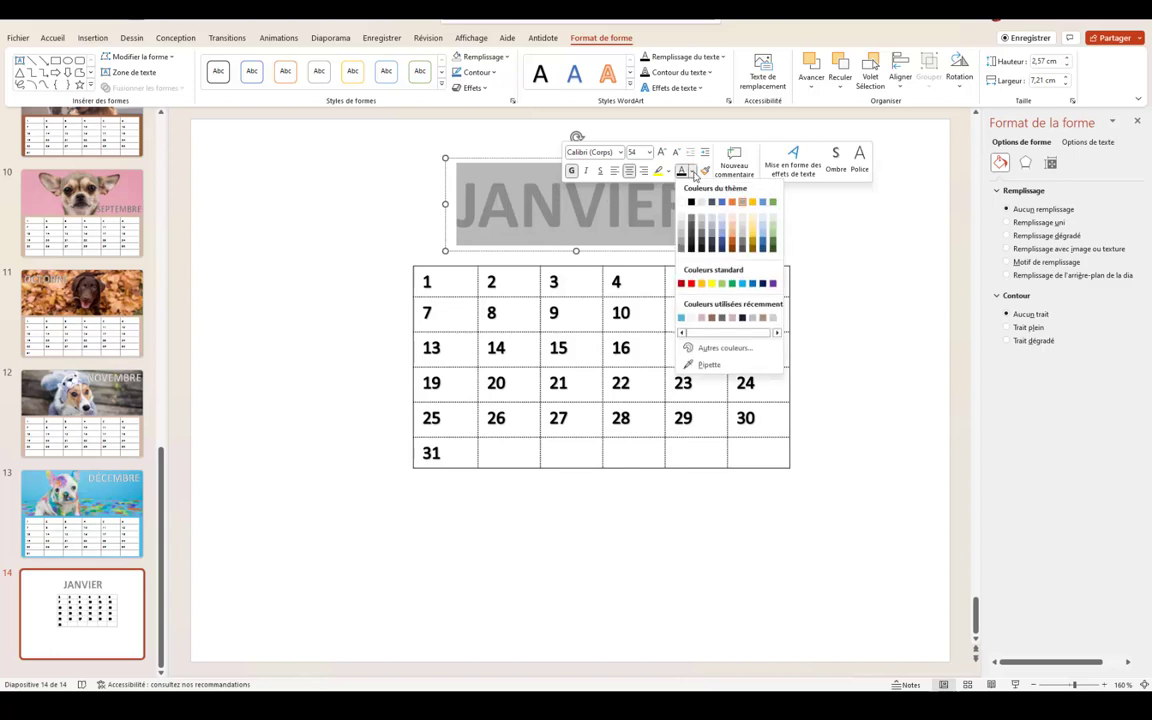
{"action": "left_click", "coordinate": [690, 287]}
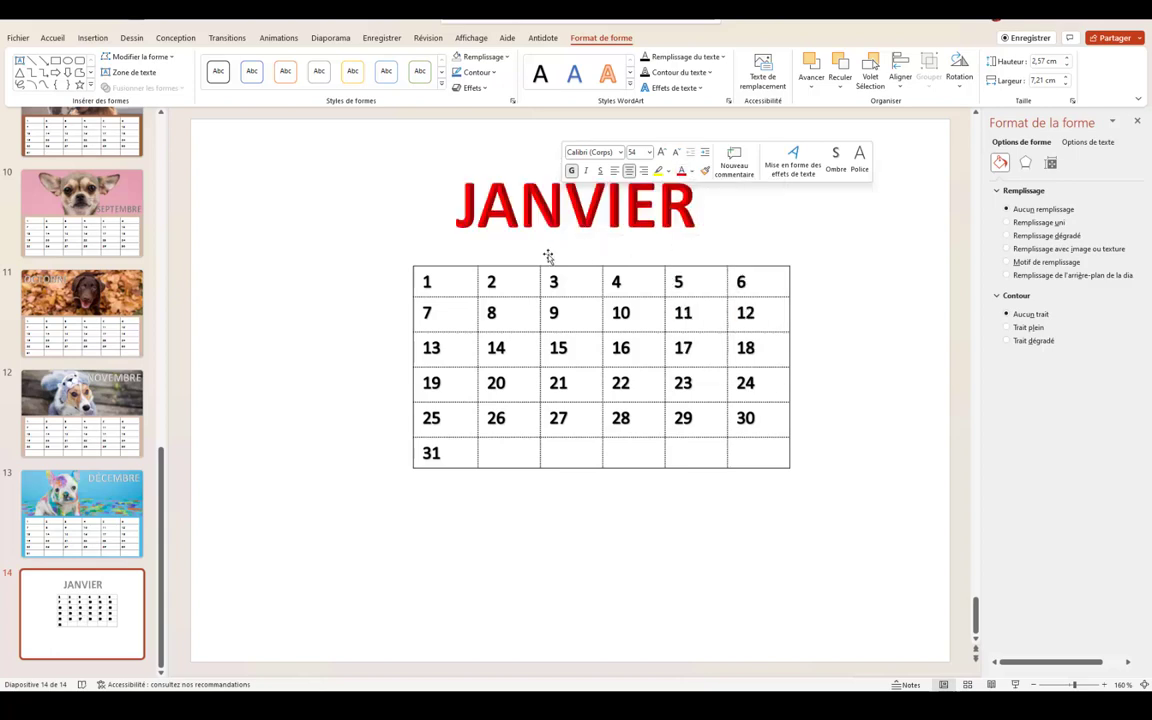
{"action": "left_click", "coordinate": [396, 226]}
{"action": "left_click", "coordinate": [566, 200]}
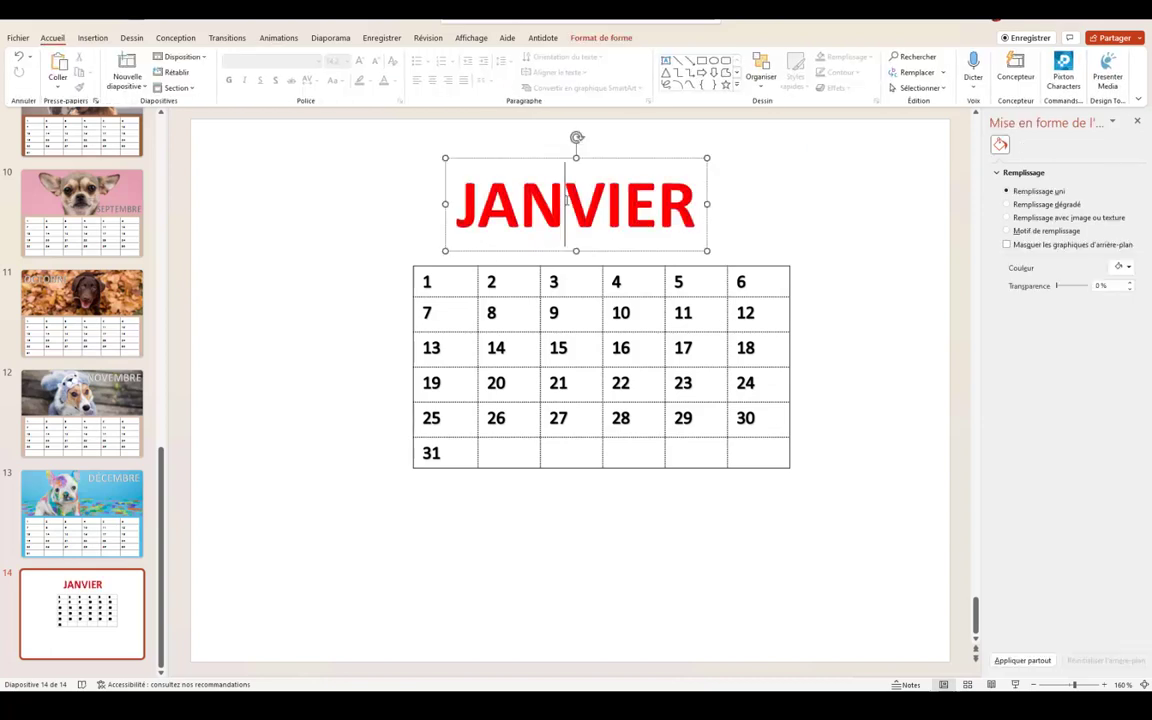
{"action": "double_click", "coordinate": [566, 200]}
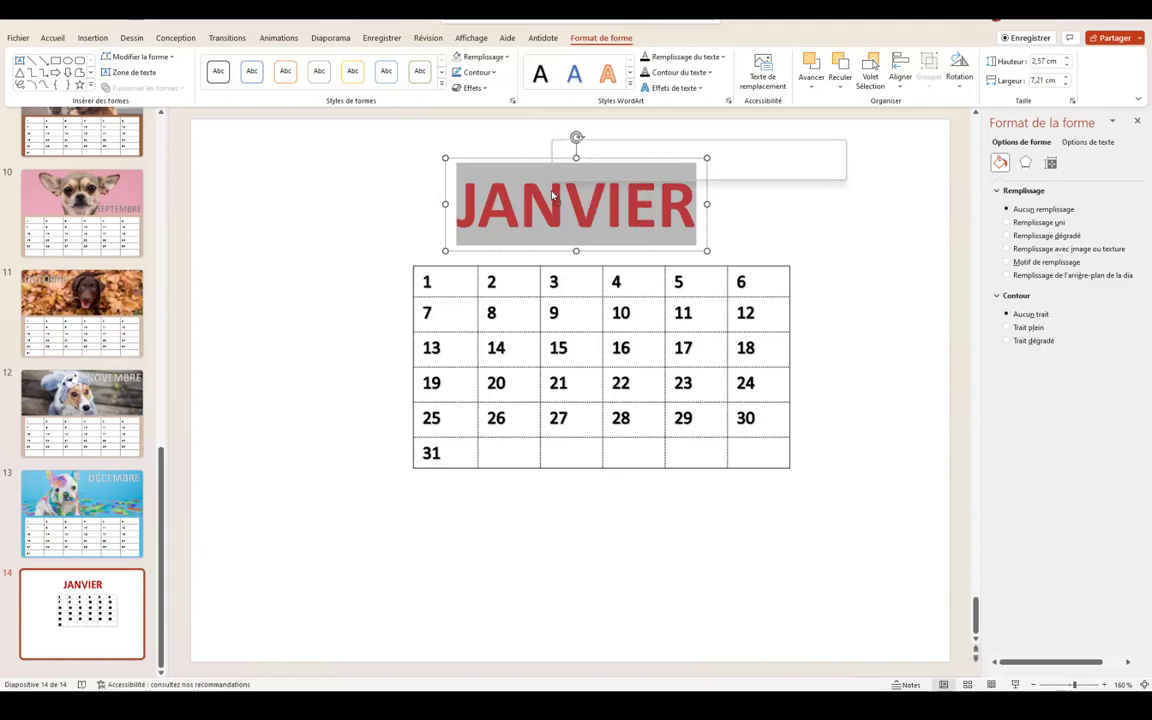
- Set the JANVIER title to font size 60 and show the background formatting options
{"action": "right_click", "coordinate": [553, 196]}
{"action": "left_click", "coordinate": [638, 150]}
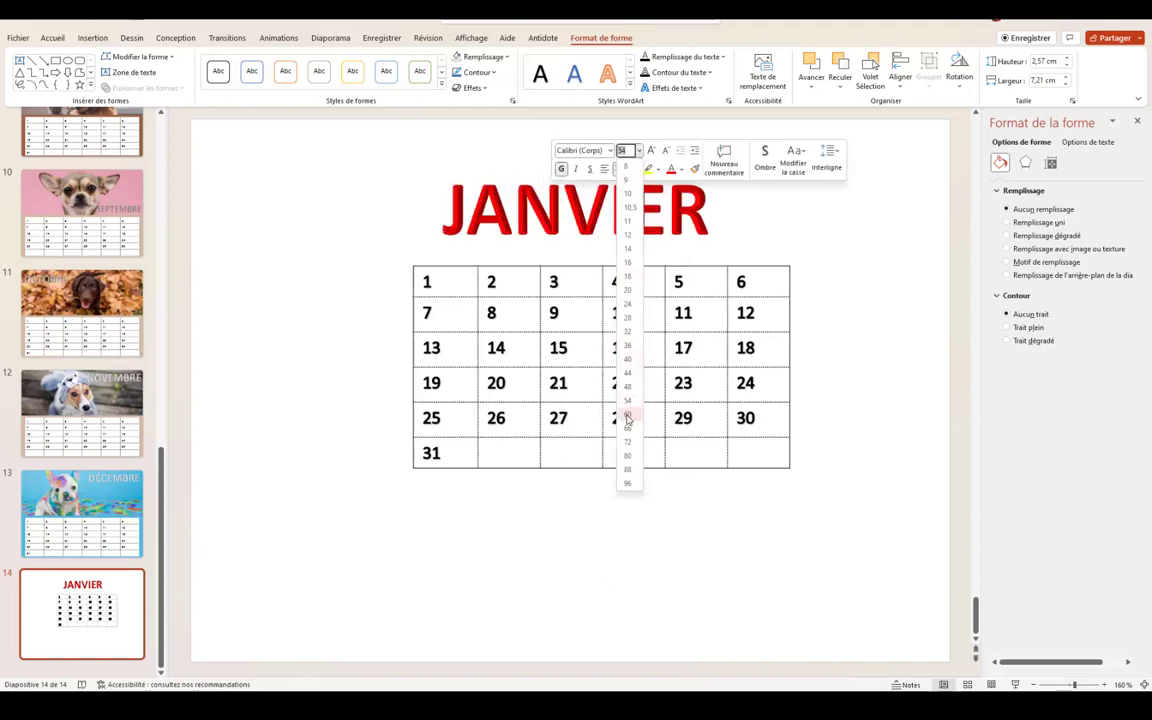
{"action": "left_click", "coordinate": [628, 414]}
{"action": "left_click", "coordinate": [315, 300]}
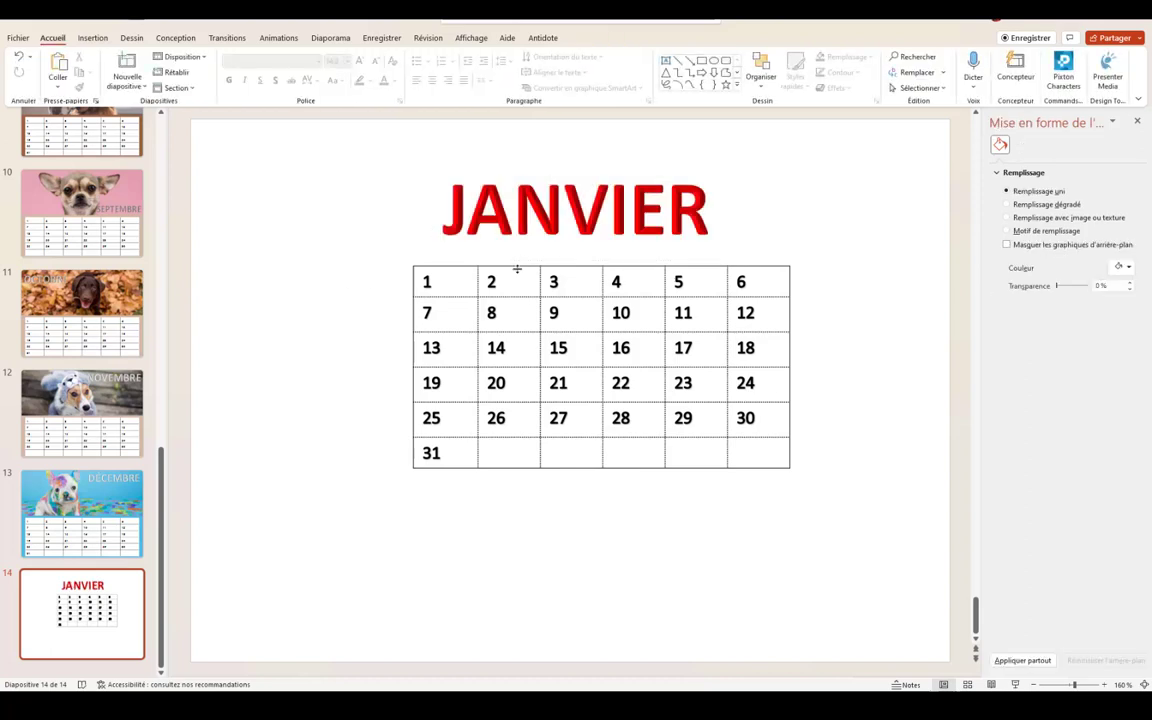
{"action": "left_click", "coordinate": [516, 266]}
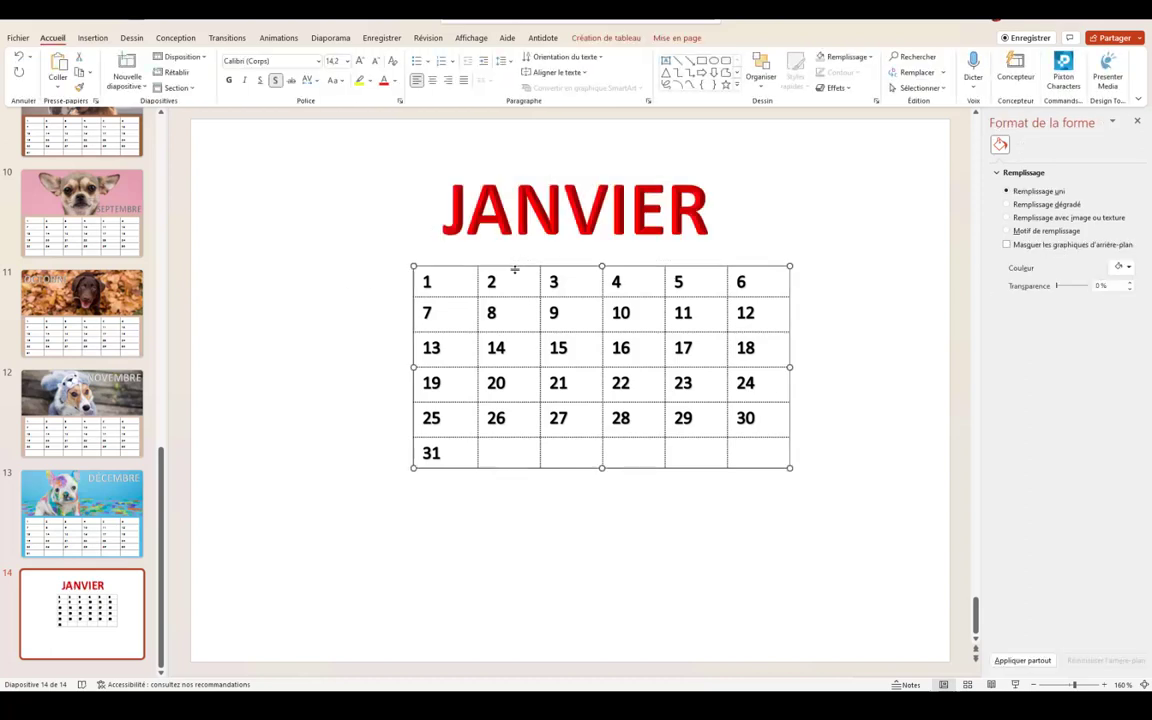
{"action": "left_click", "coordinate": [238, 144]}
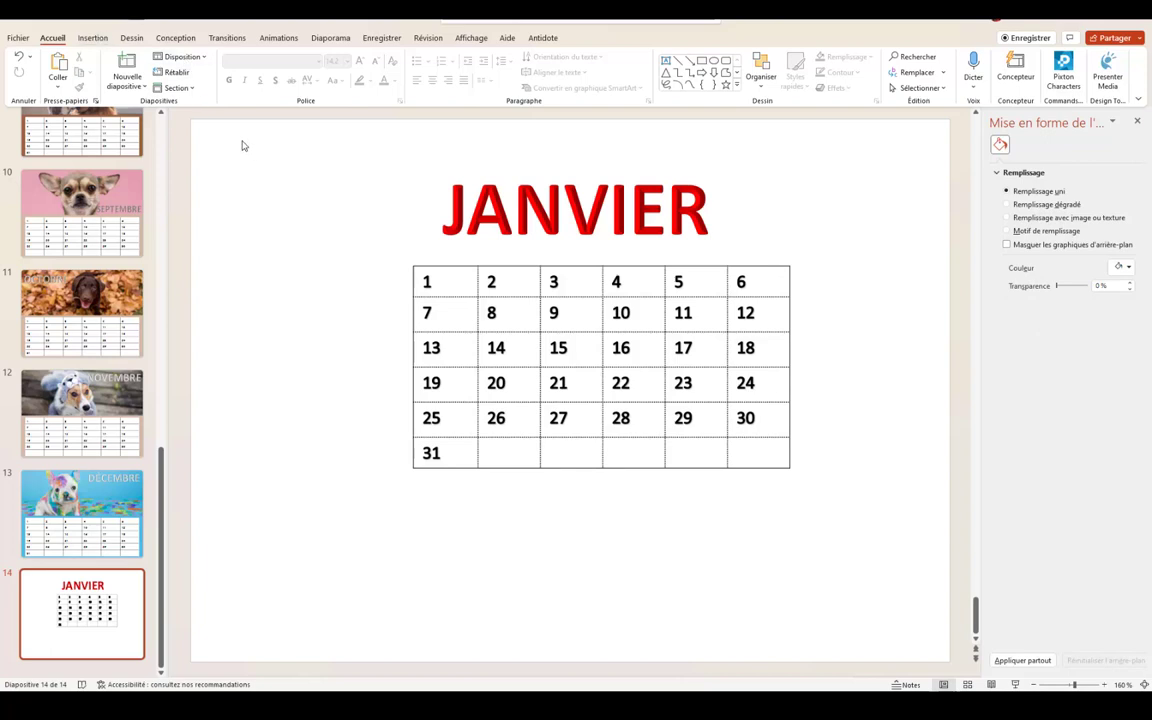
- Set a stock snow photo, found by searching 'Neige', as the untiled background, then lower the table
{"action": "left_click", "coordinate": [175, 40]}
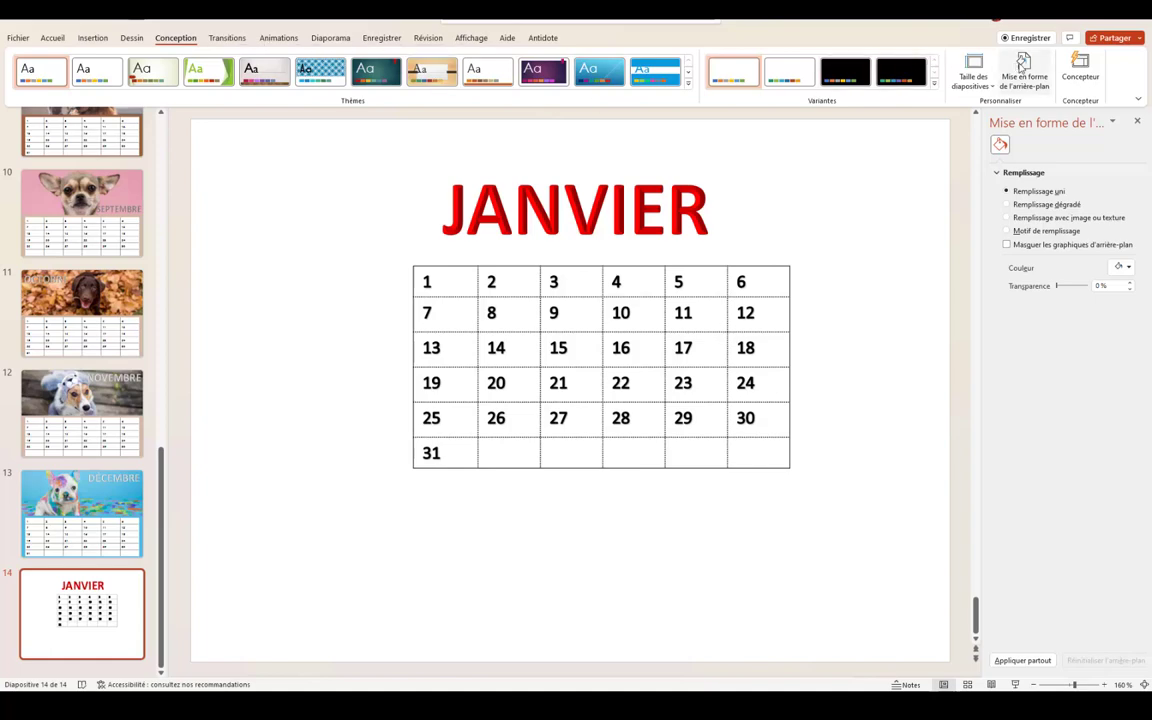
{"action": "left_click", "coordinate": [1055, 218]}
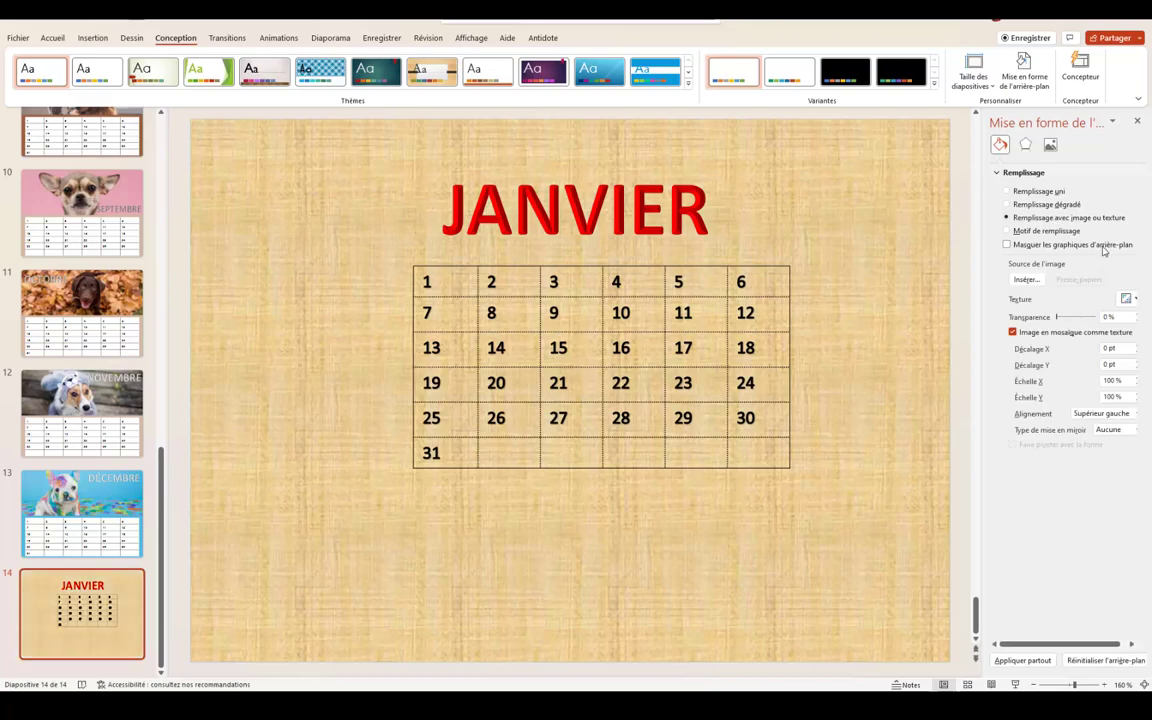
{"action": "left_click", "coordinate": [1027, 280]}
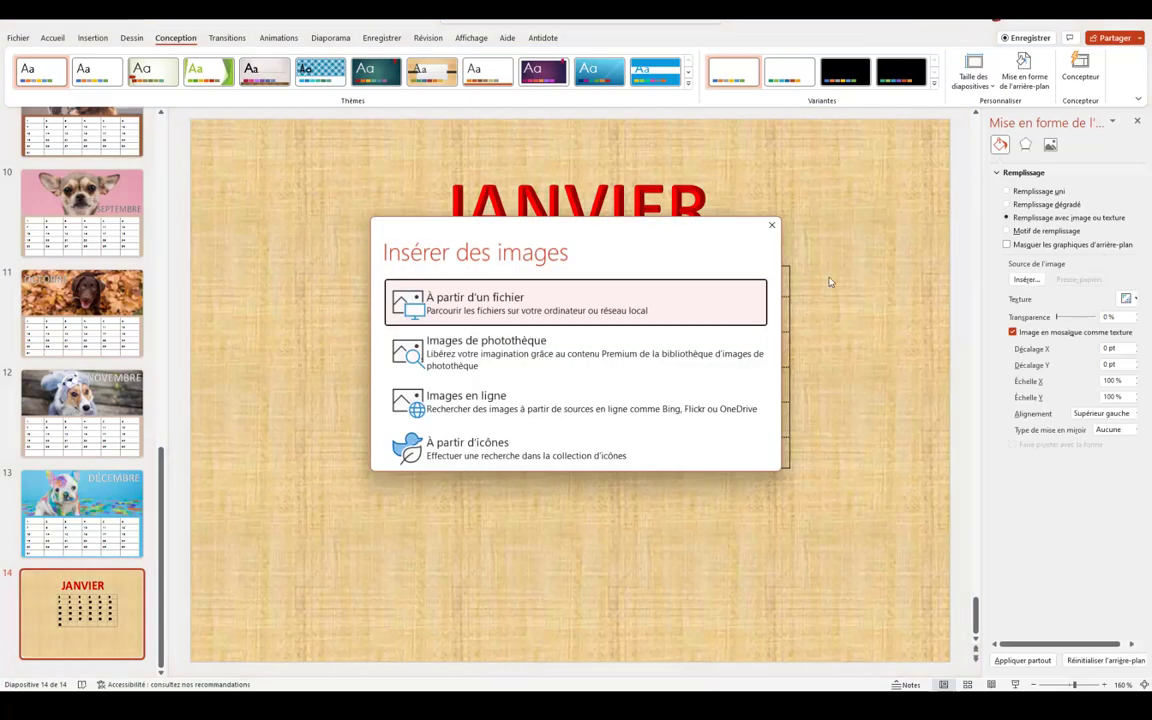
{"action": "left_click", "coordinate": [553, 358]}
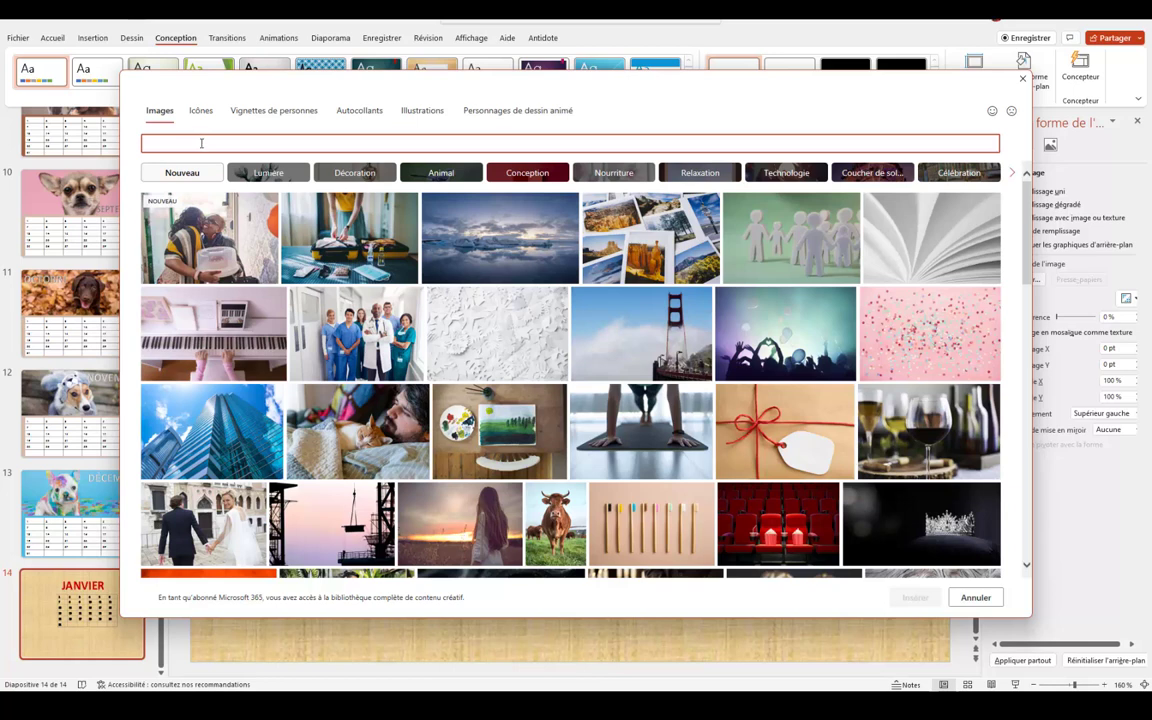
{"action": "type", "text": "Neige"}
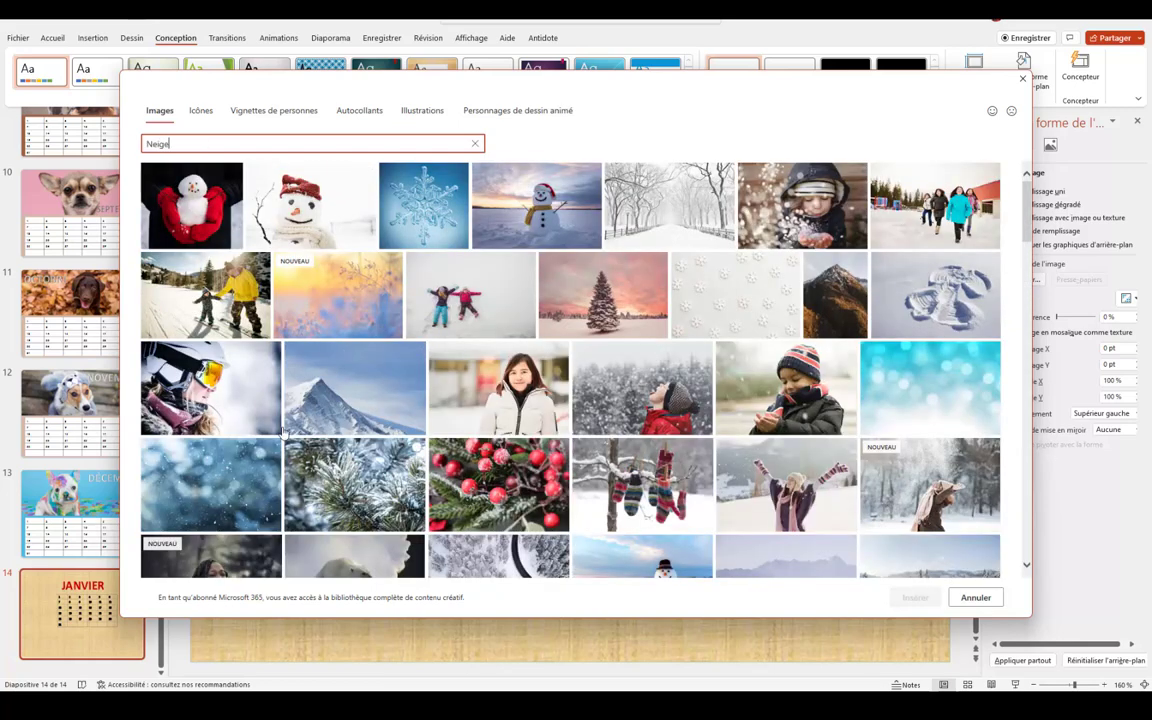
{"action": "scroll", "coordinate": [410, 403], "scroll_direction": "down", "scroll_amount": 2}
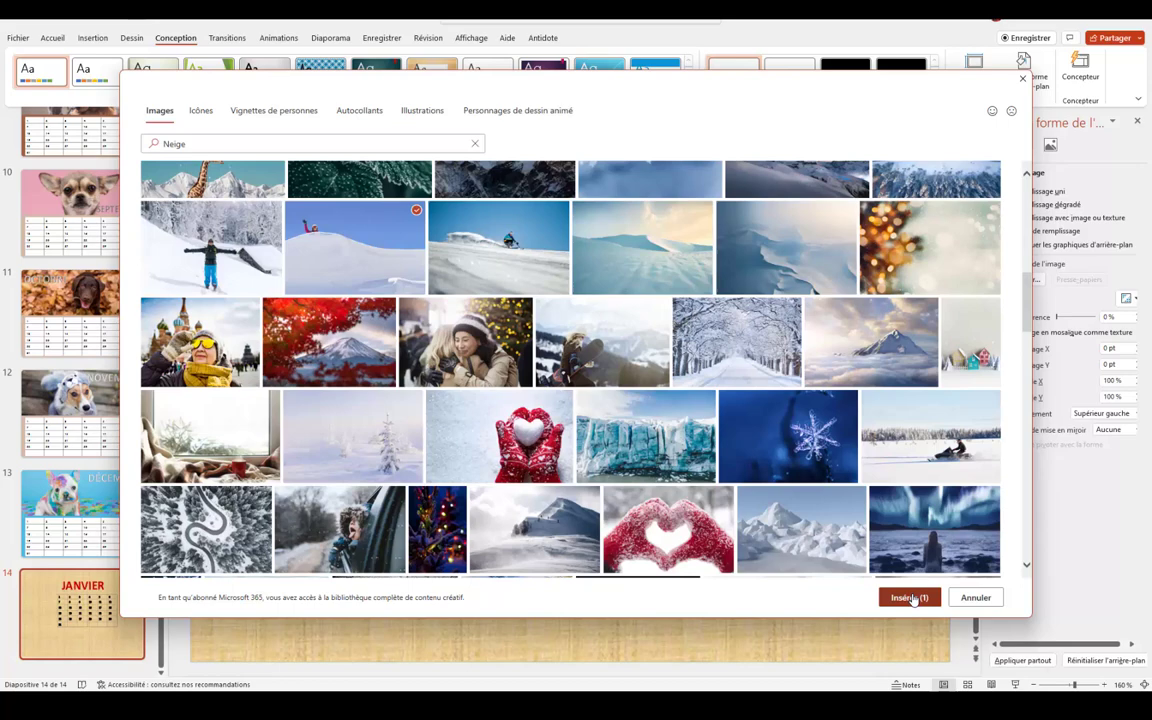
{"action": "left_click", "coordinate": [909, 597]}
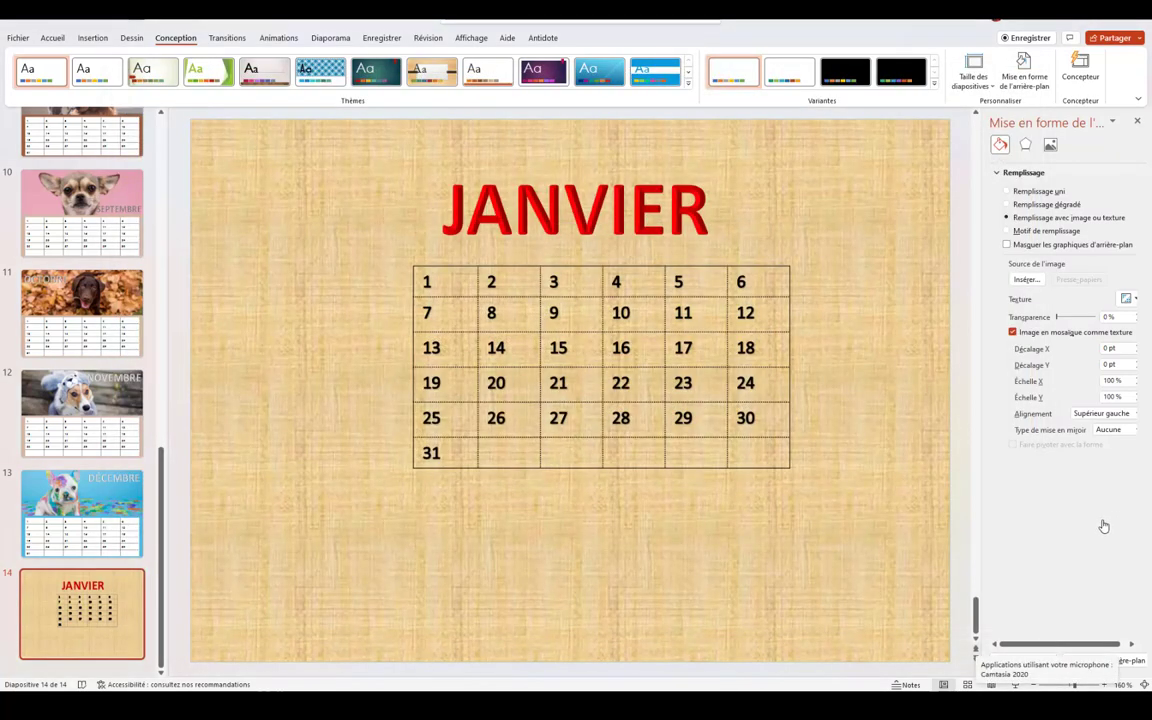
{"action": "key", "text": "space"}
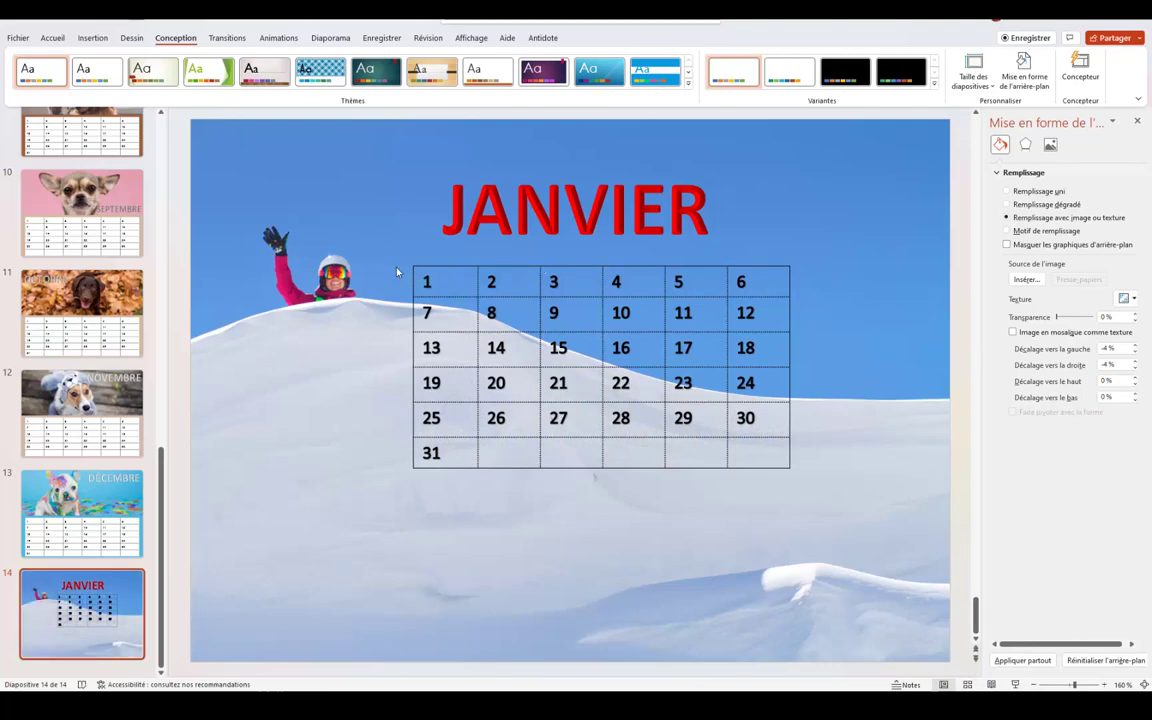
{"action": "left_click", "coordinate": [472, 265]}
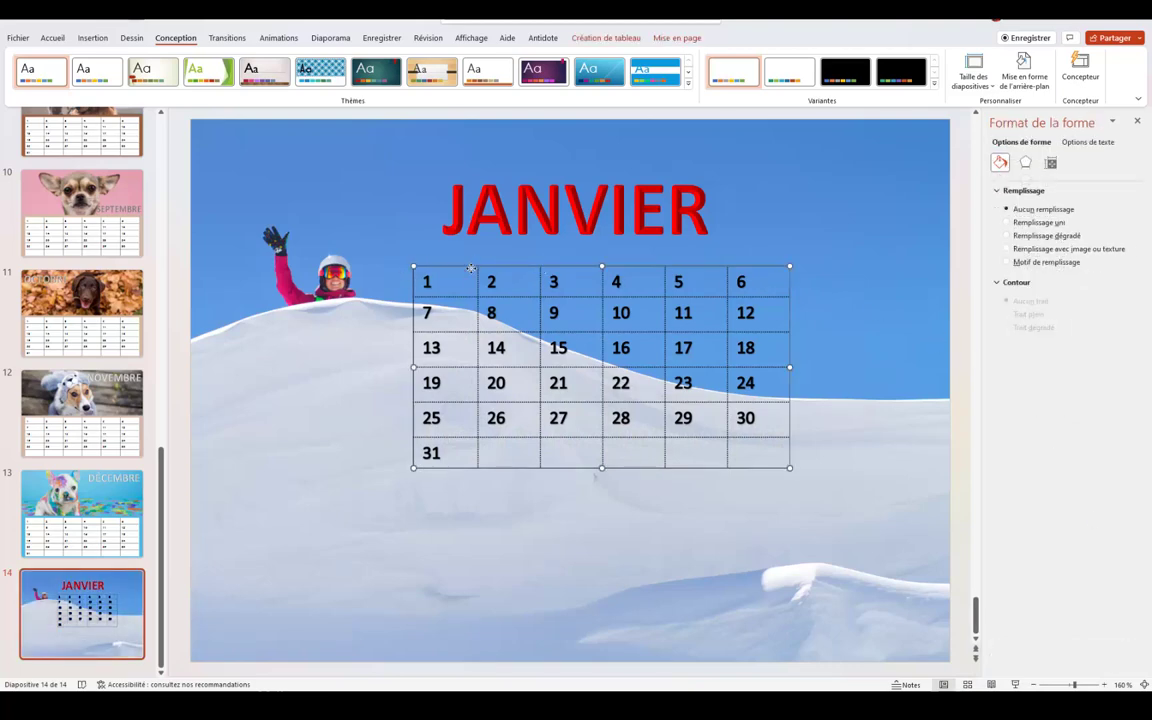
{"action": "left_click_drag", "start_coordinate": [471, 268], "coordinate": [444, 414]}
- Widen the date table on both sides, nudge it lower, and centre it horizontally on the slide
{"action": "left_click_drag", "start_coordinate": [766, 510], "coordinate": [858, 510]}
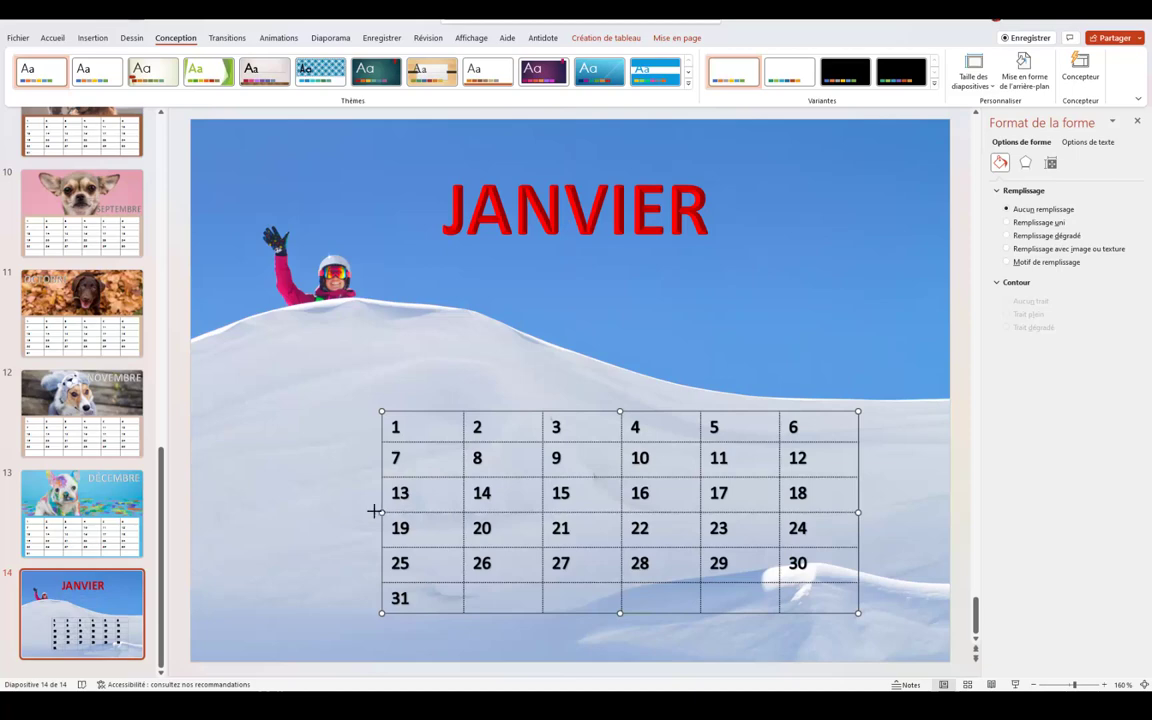
{"action": "left_click_drag", "start_coordinate": [374, 511], "coordinate": [238, 512]}
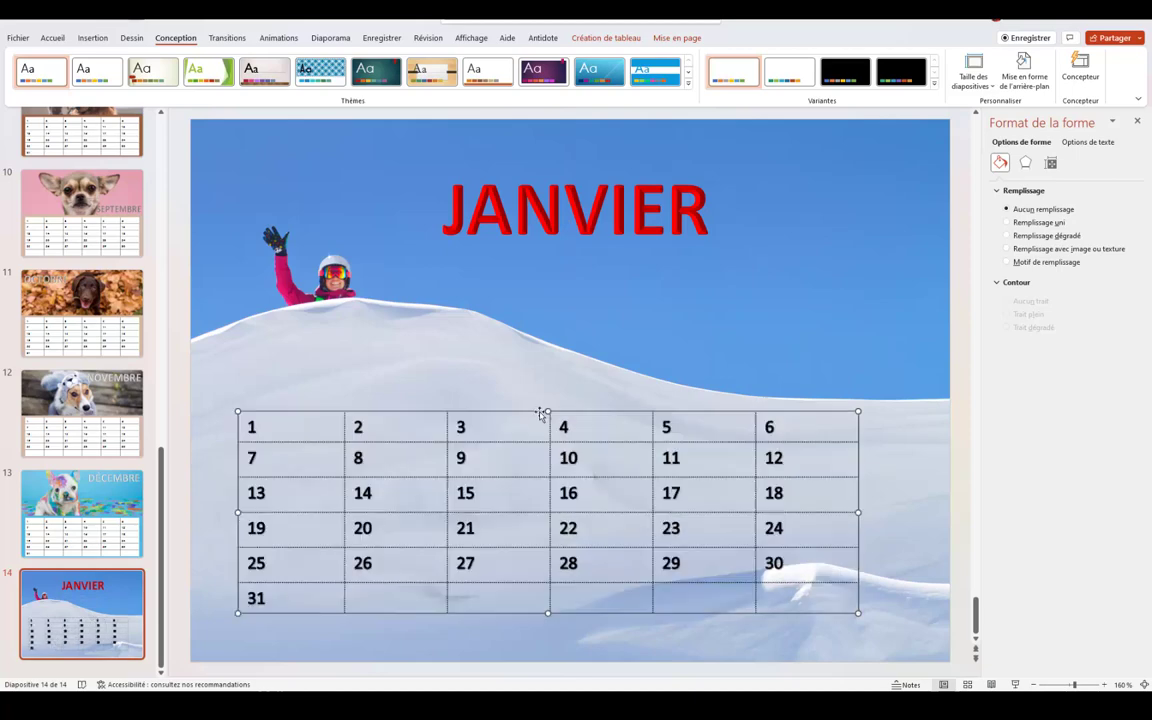
{"action": "left_click_drag", "start_coordinate": [538, 414], "coordinate": [540, 424]}
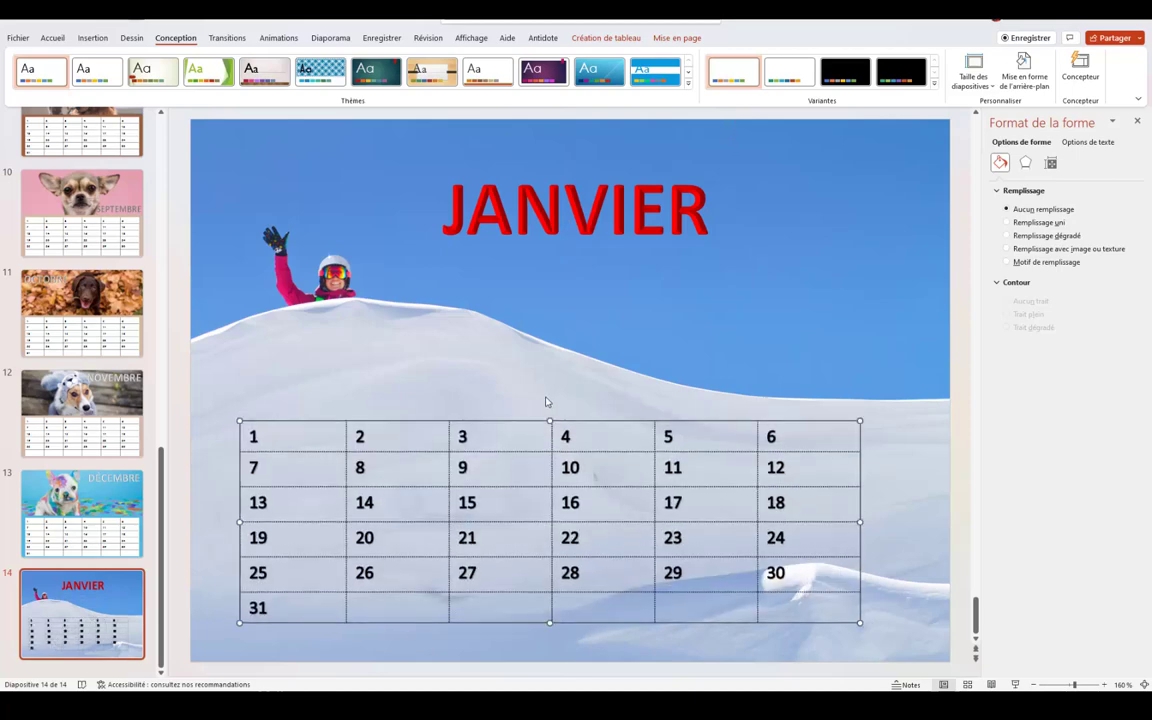
{"action": "left_click", "coordinate": [851, 416]}
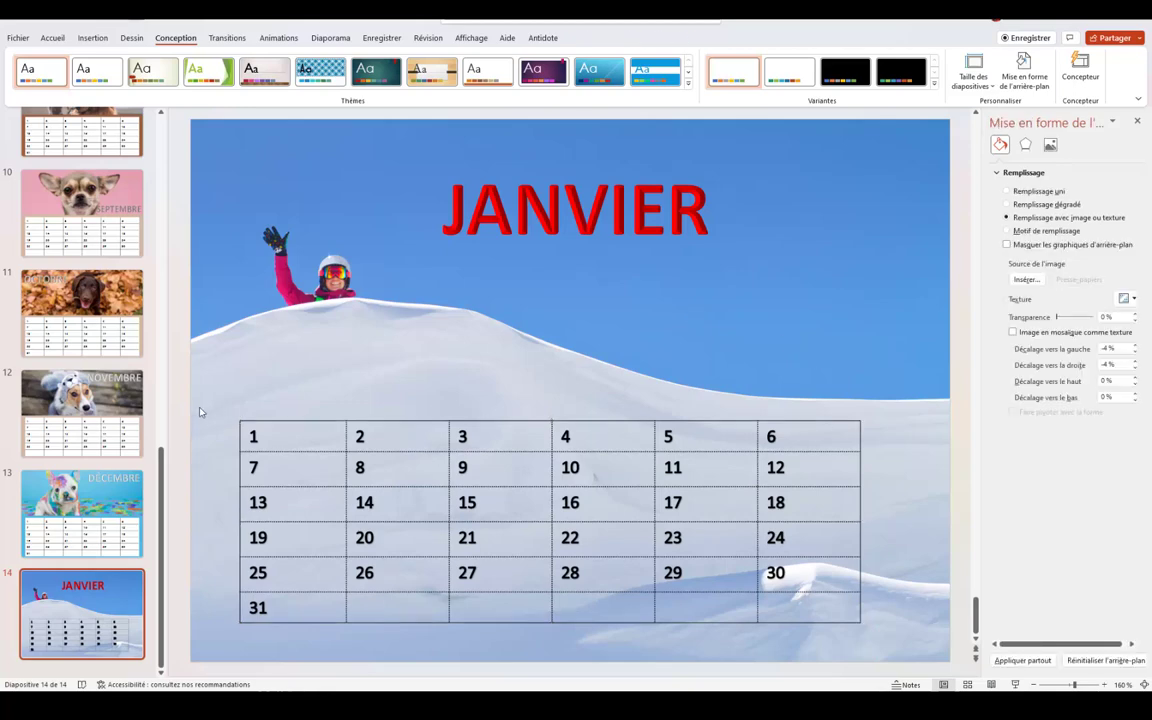
{"action": "left_click_drag", "start_coordinate": [224, 403], "coordinate": [872, 638]}
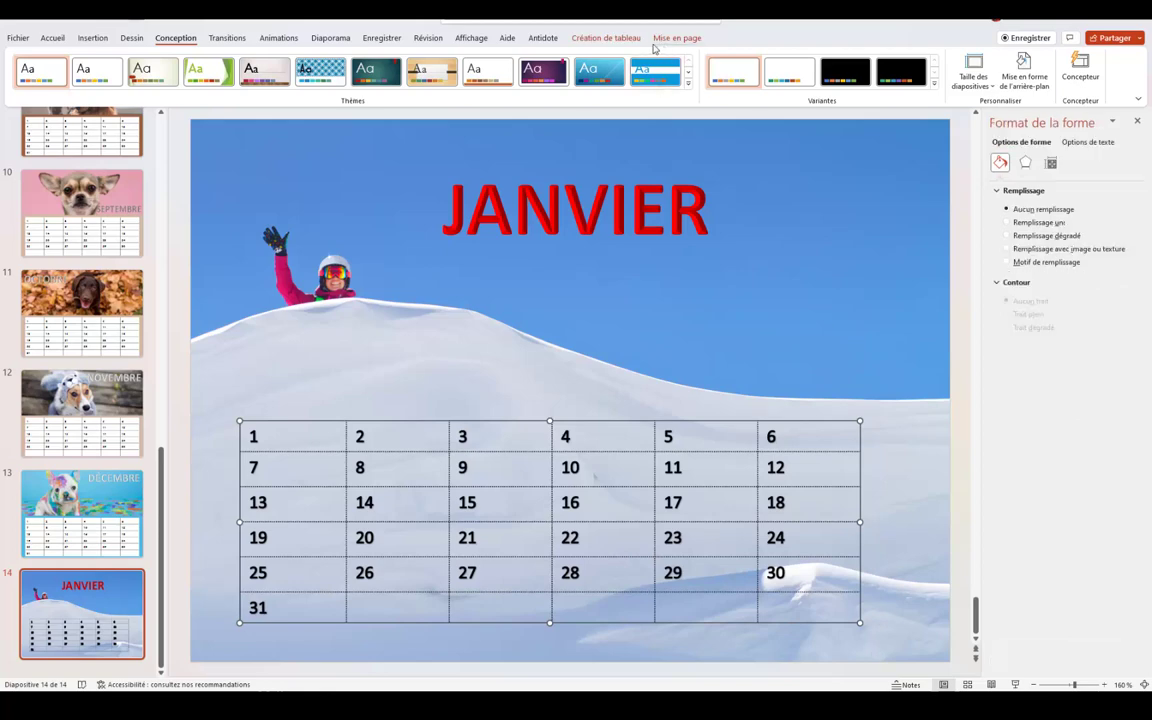
{"action": "left_click", "coordinate": [661, 40]}
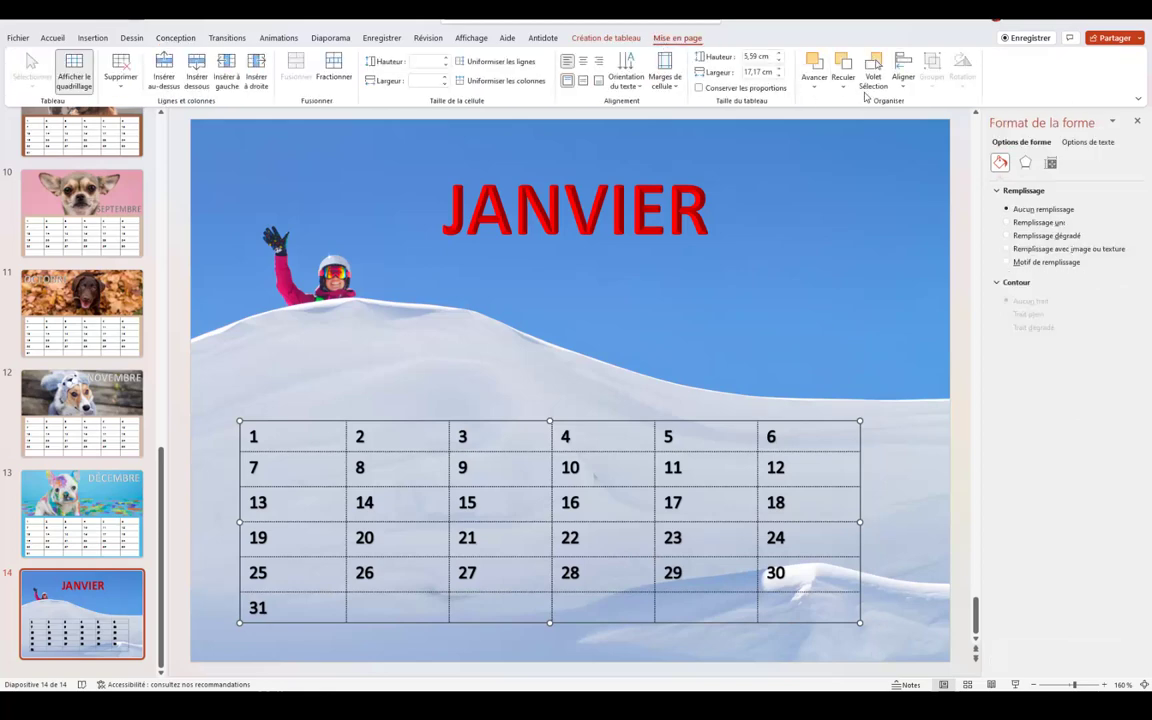
{"action": "left_click", "coordinate": [903, 72]}
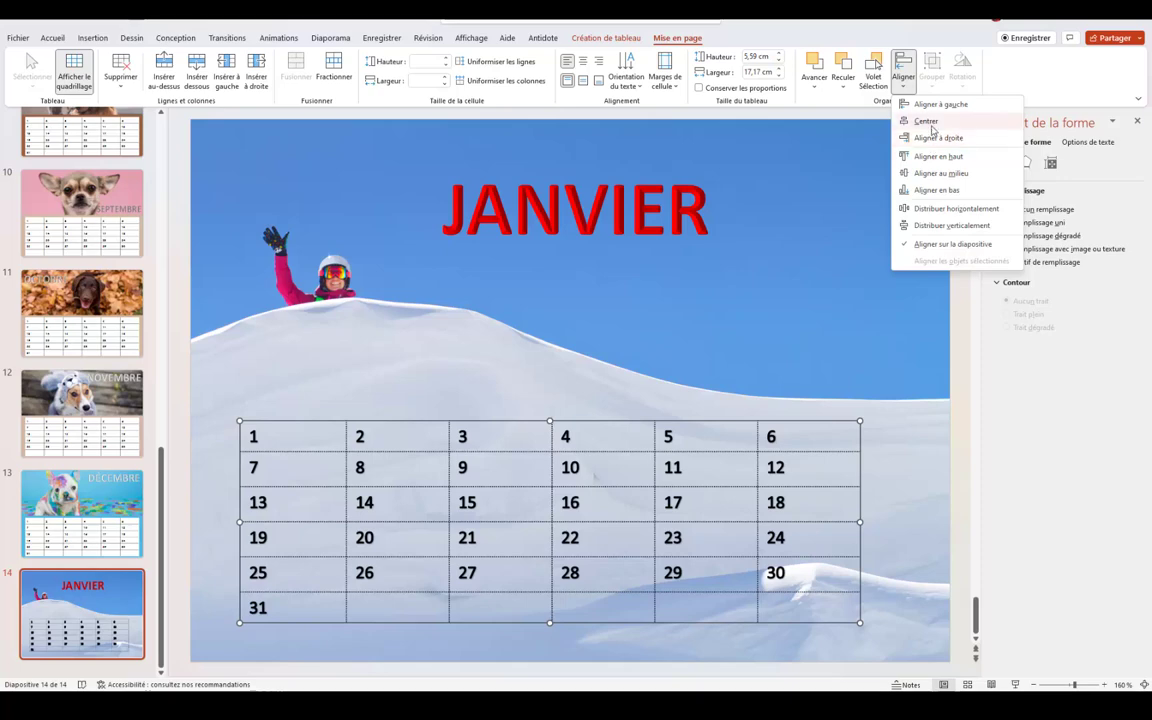
{"action": "left_click", "coordinate": [930, 122]}
- Duplicate slide 14 and change the copy's title from JANVIER to FEVRIER
{"action": "left_click", "coordinate": [572, 286]}
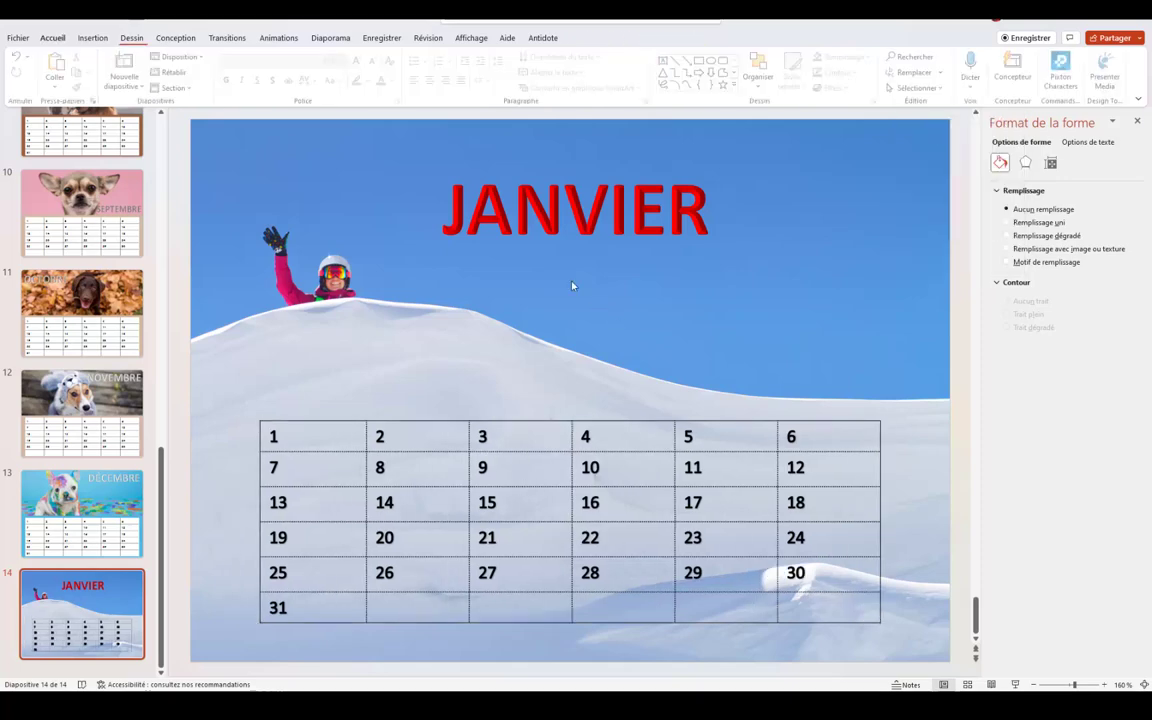
{"action": "right_click", "coordinate": [80, 600]}
{"action": "left_click", "coordinate": [135, 534]}
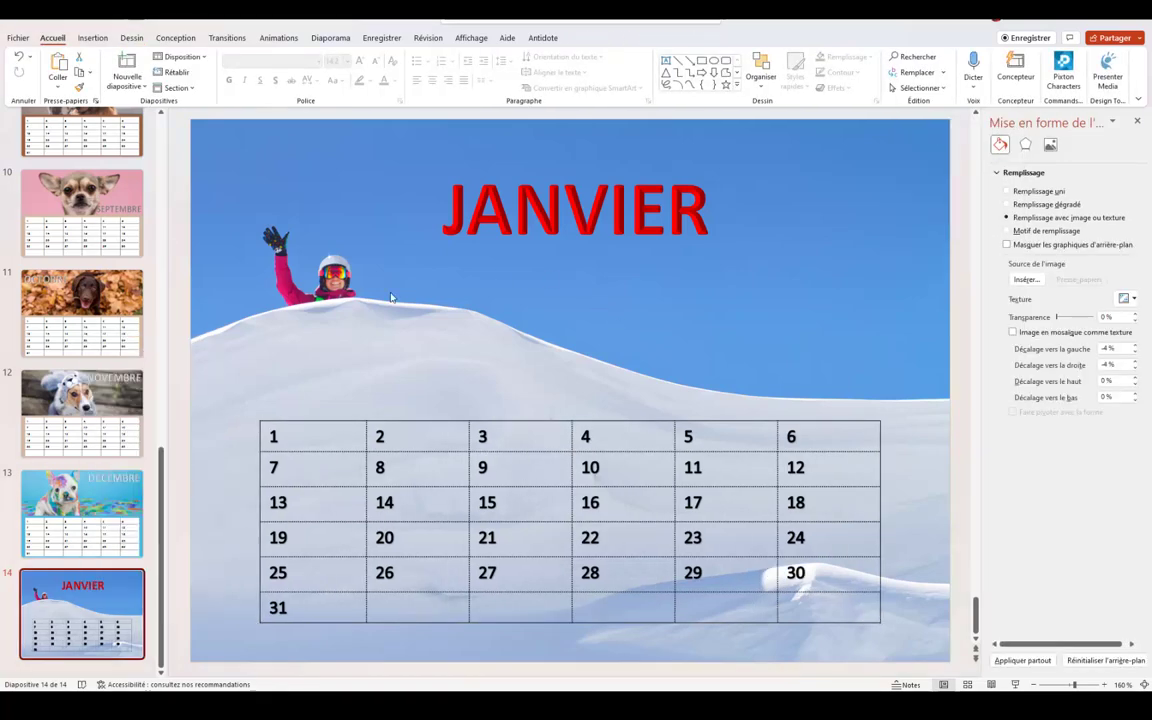
{"action": "right_click", "coordinate": [115, 596]}
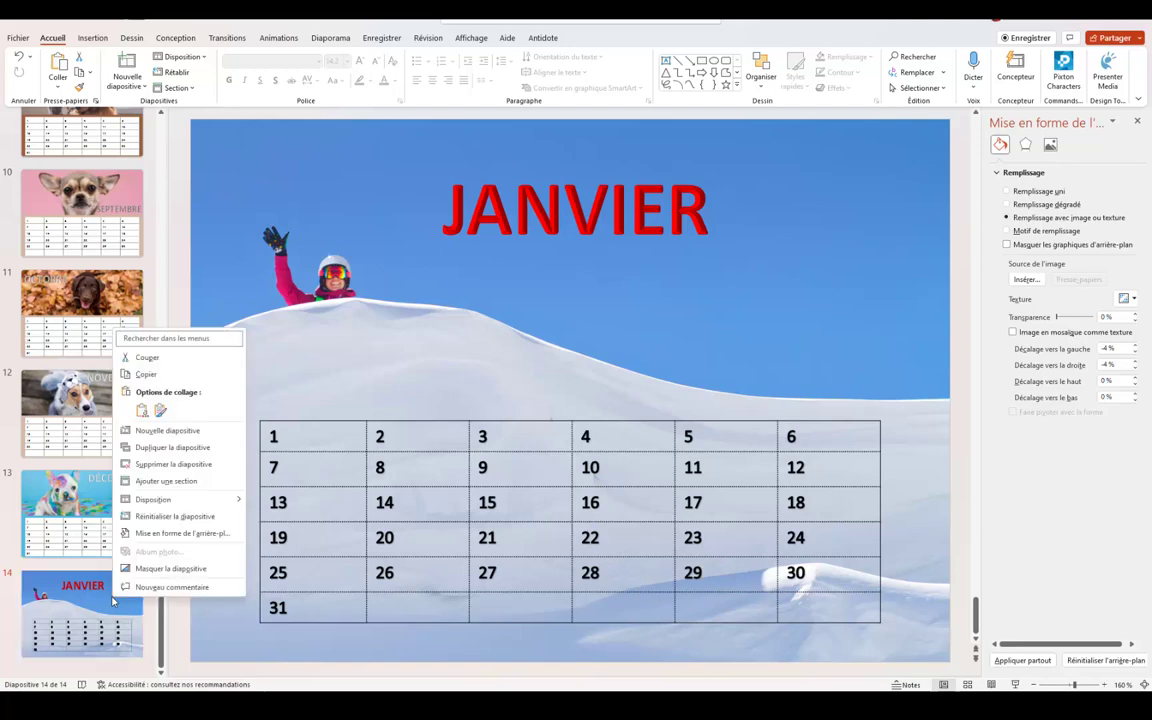
{"action": "left_click", "coordinate": [165, 430]}
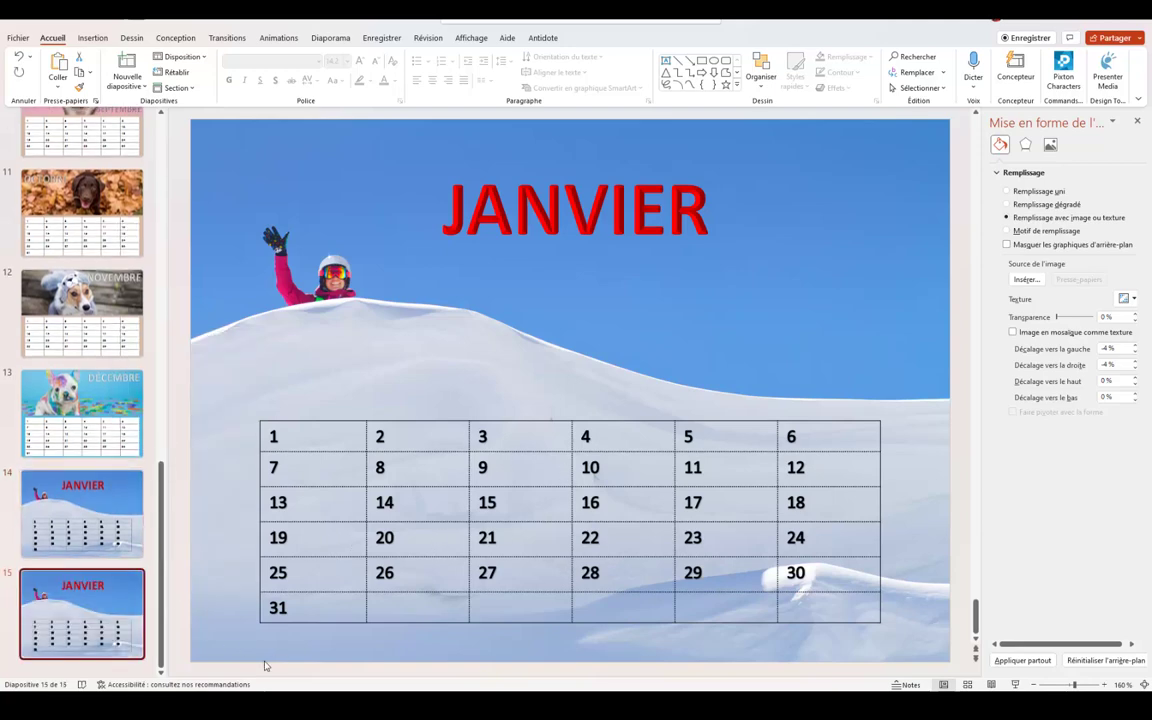
{"action": "double_click", "coordinate": [287, 608]}
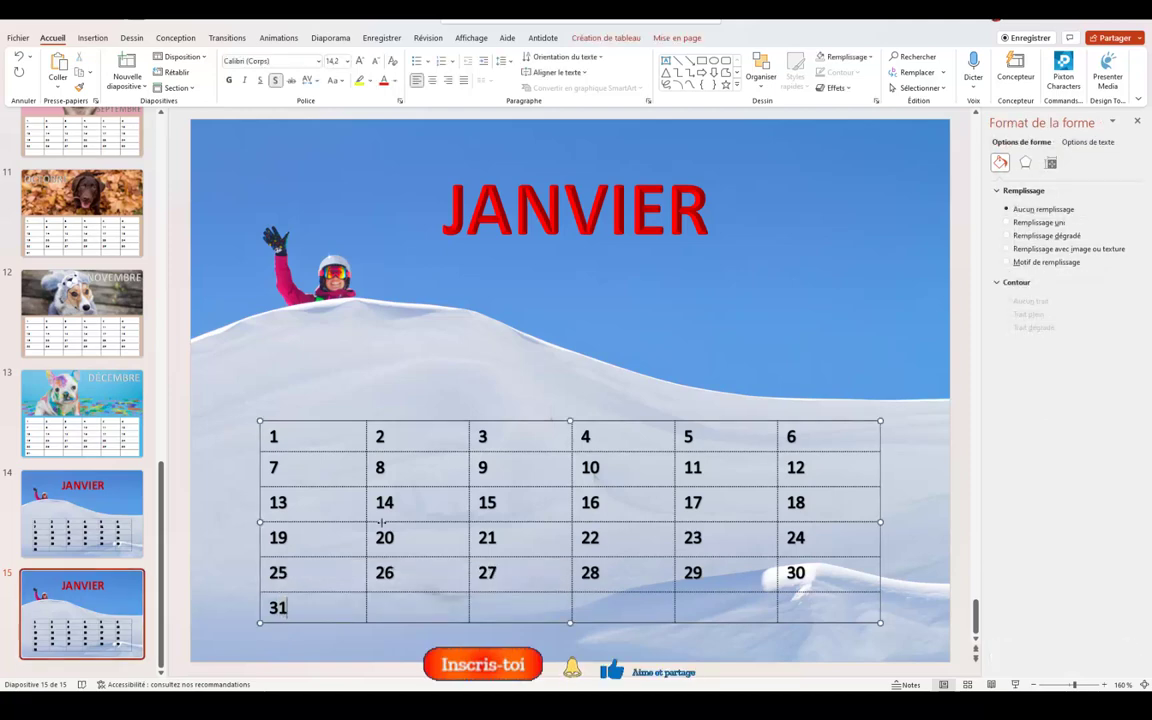
{"action": "double_click", "coordinate": [575, 211]}
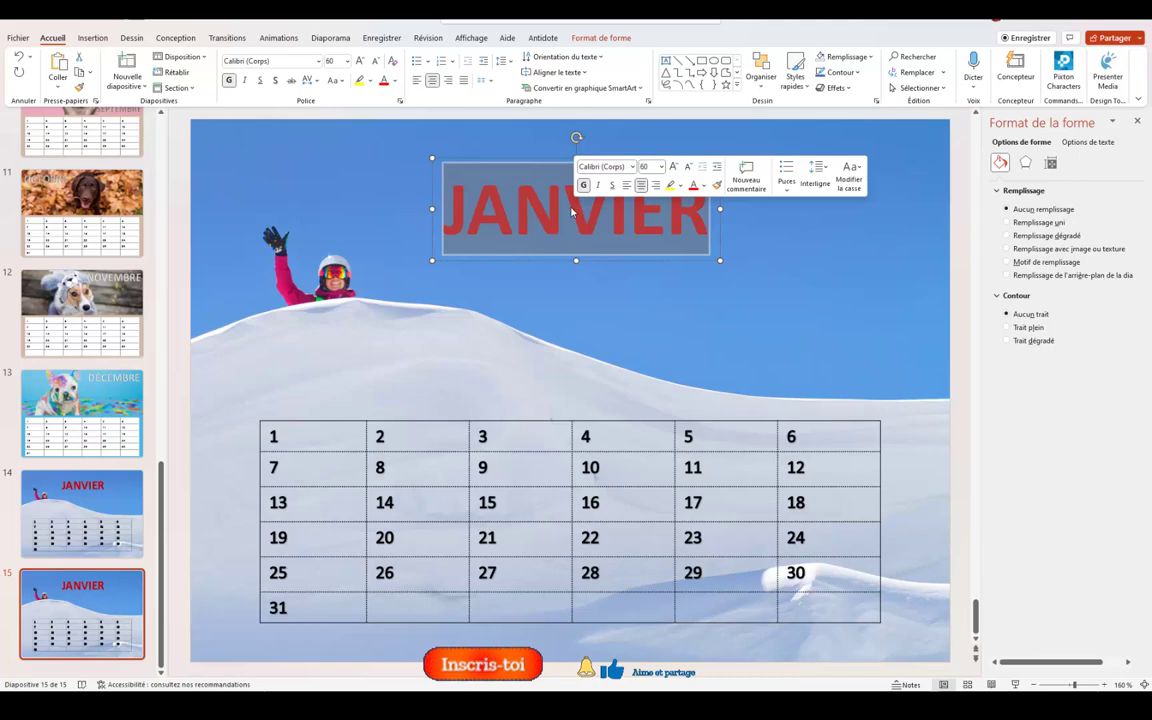
{"action": "type", "text": "FE"}
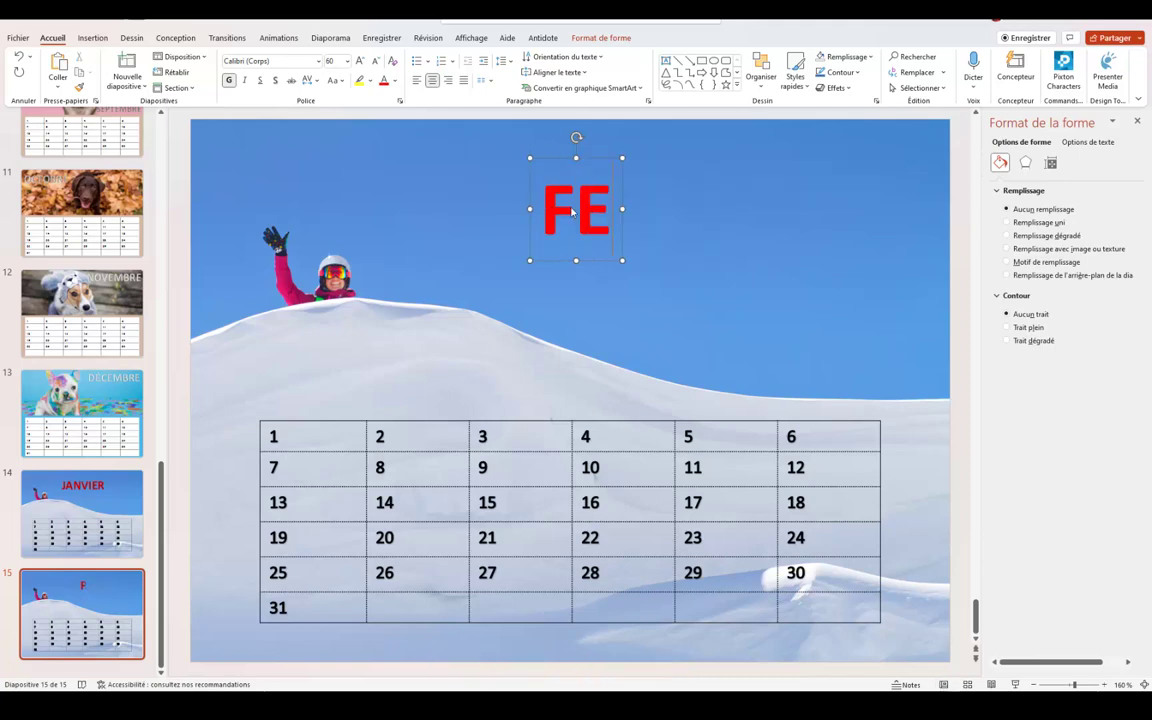
{"action": "type", "text": "VRIER"}
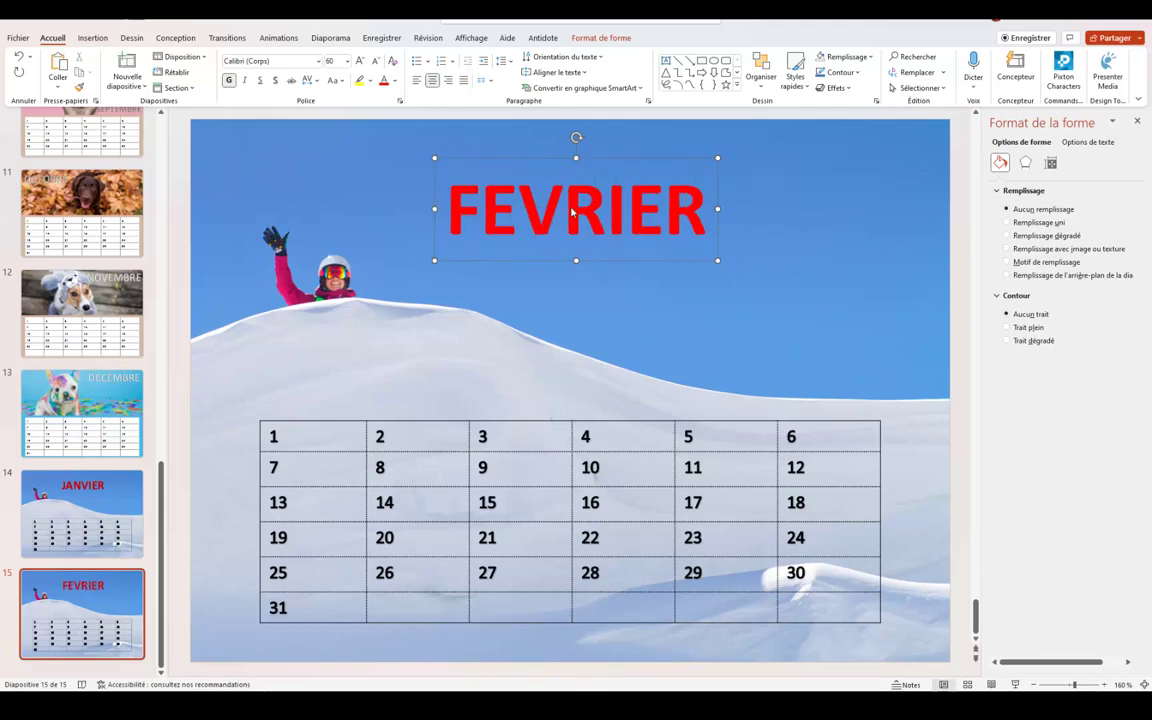
{"action": "left_click", "coordinate": [482, 266]}
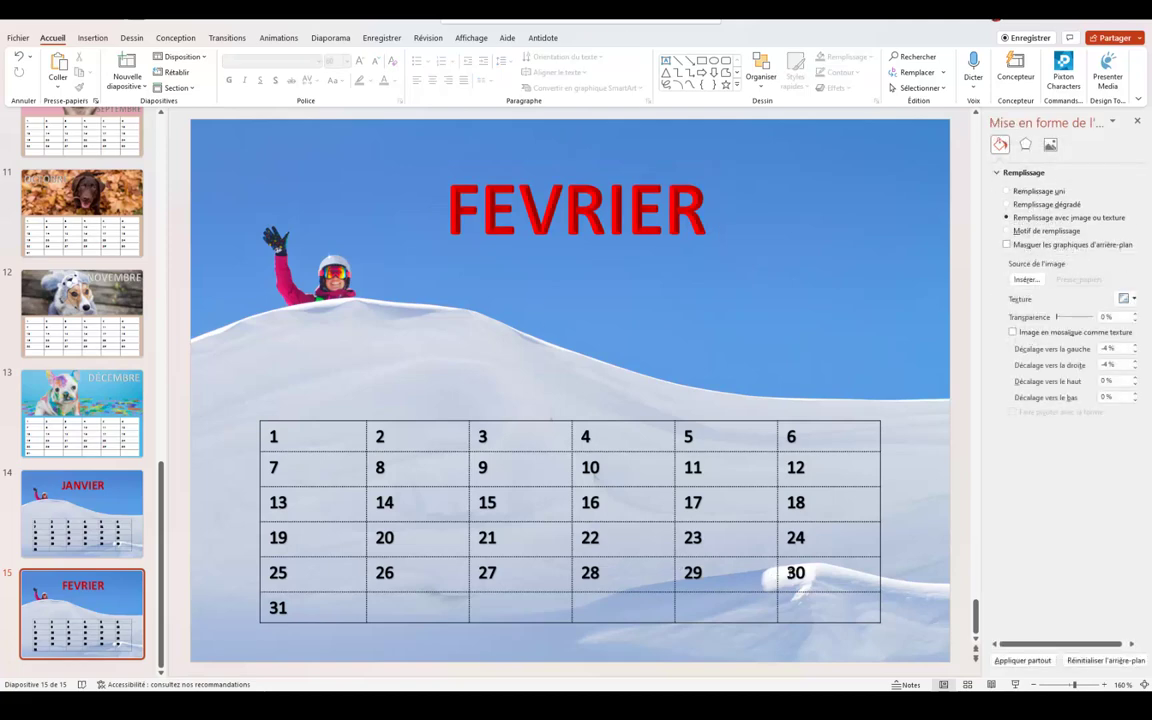
- Delete dates 30 and 31 and remove the empty bottom row from the FEVRIER table
{"action": "double_click", "coordinate": [795, 572]}
{"action": "key", "text": "BackSpace"}
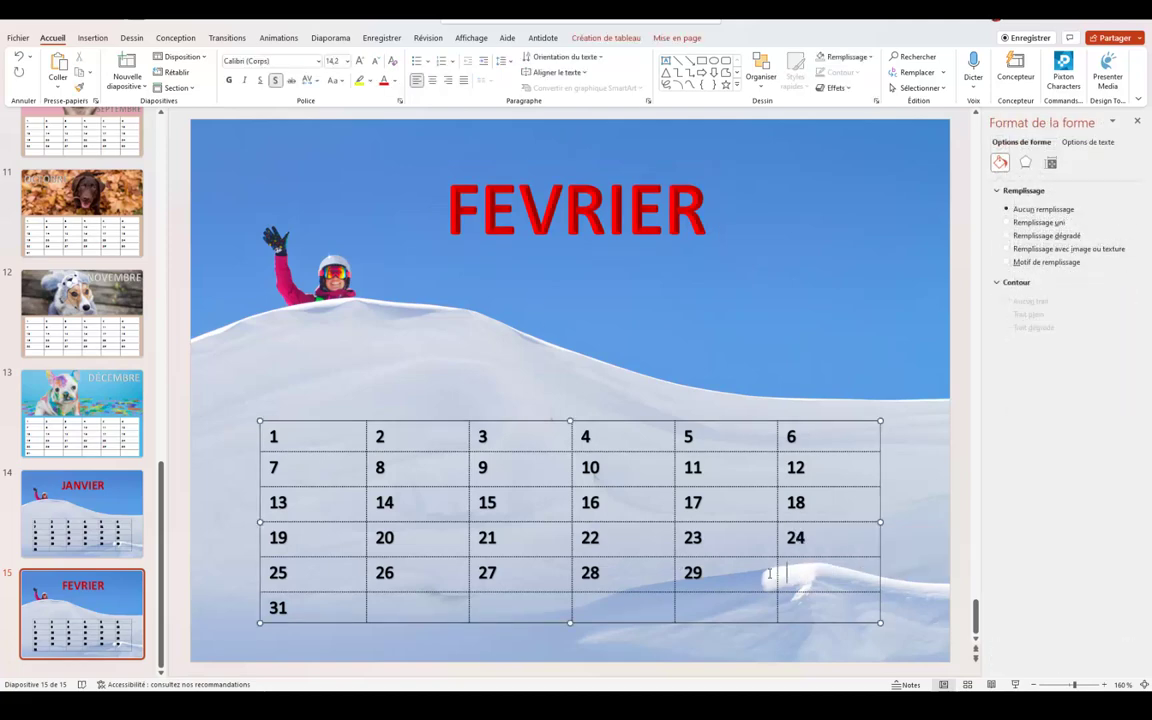
{"action": "double_click", "coordinate": [279, 607]}
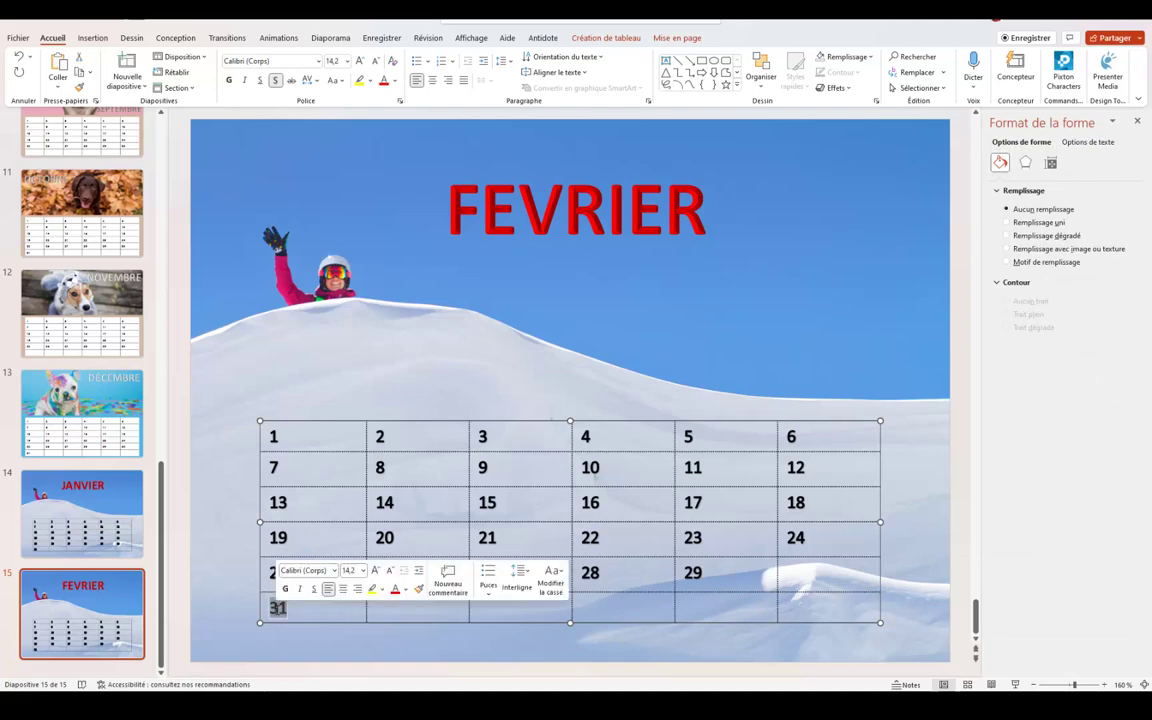
{"action": "key", "text": "BackSpace"}
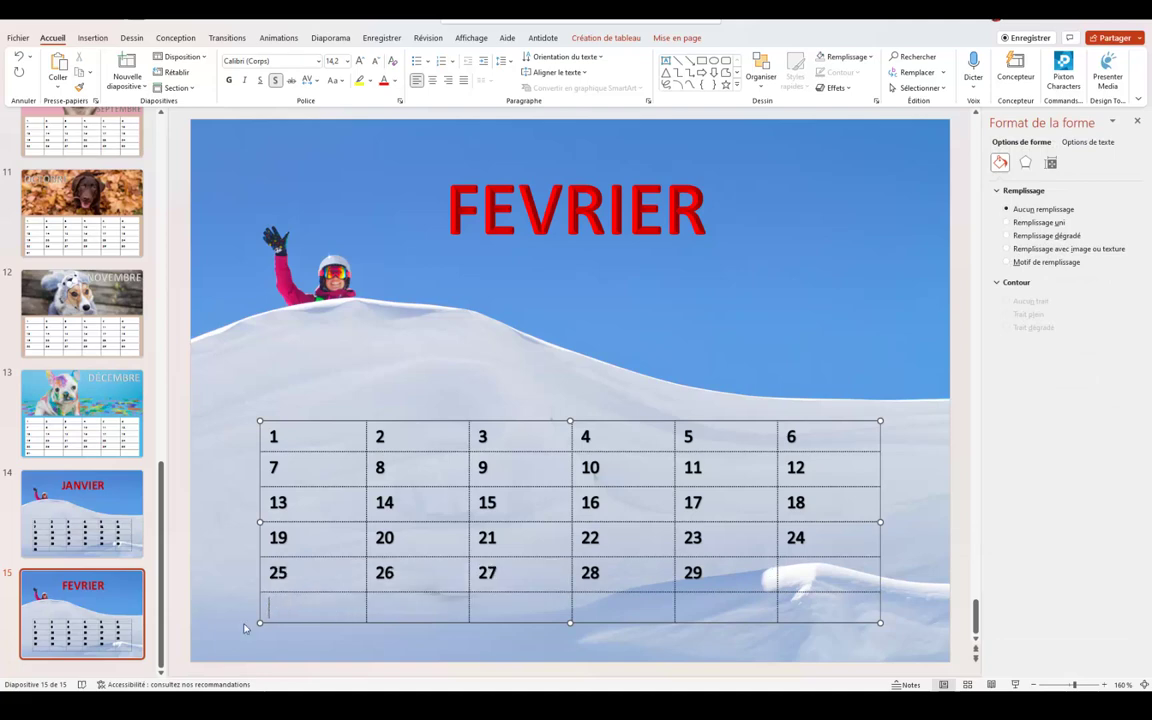
{"action": "left_click", "coordinate": [212, 552]}
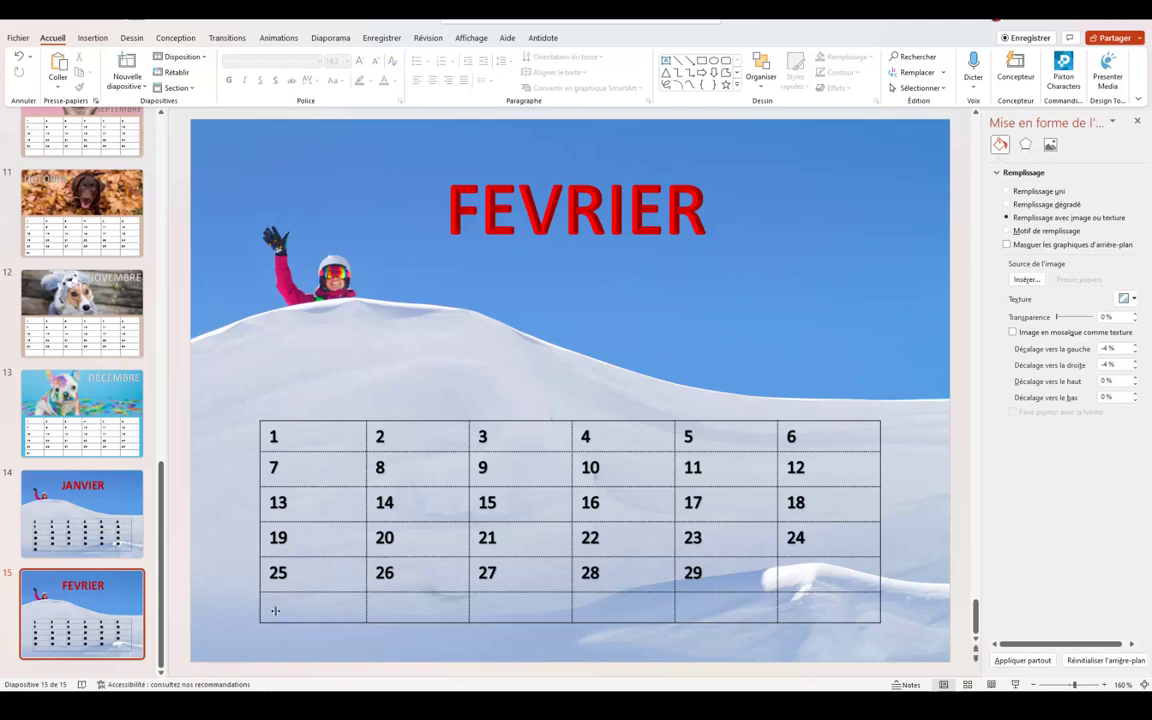
{"action": "left_click", "coordinate": [283, 605]}
{"action": "left_click_drag", "start_coordinate": [283, 605], "coordinate": [845, 632]}
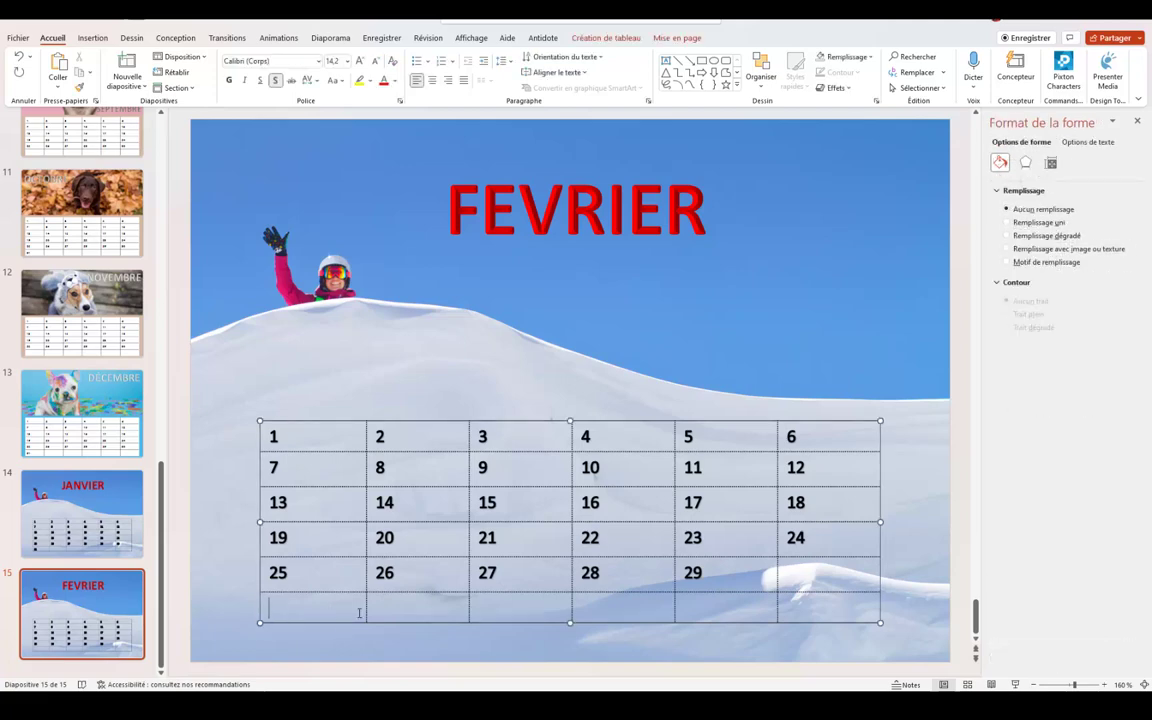
{"action": "right_click", "coordinate": [833, 619]}
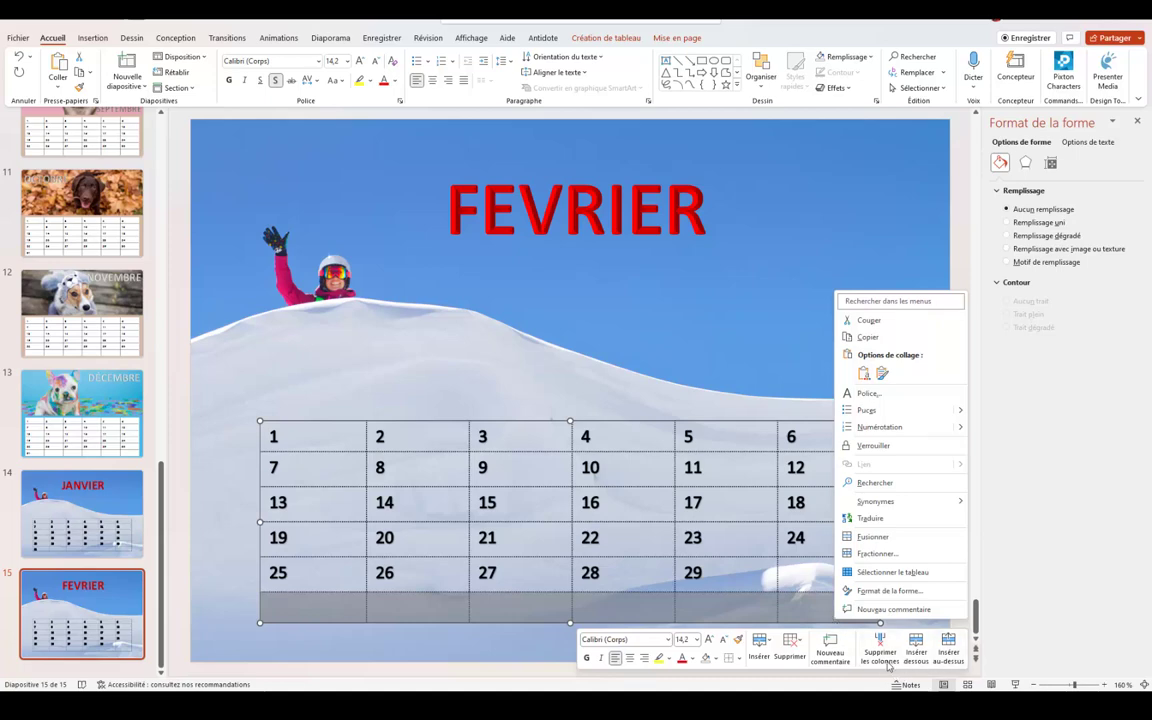
{"action": "left_click", "coordinate": [795, 648]}
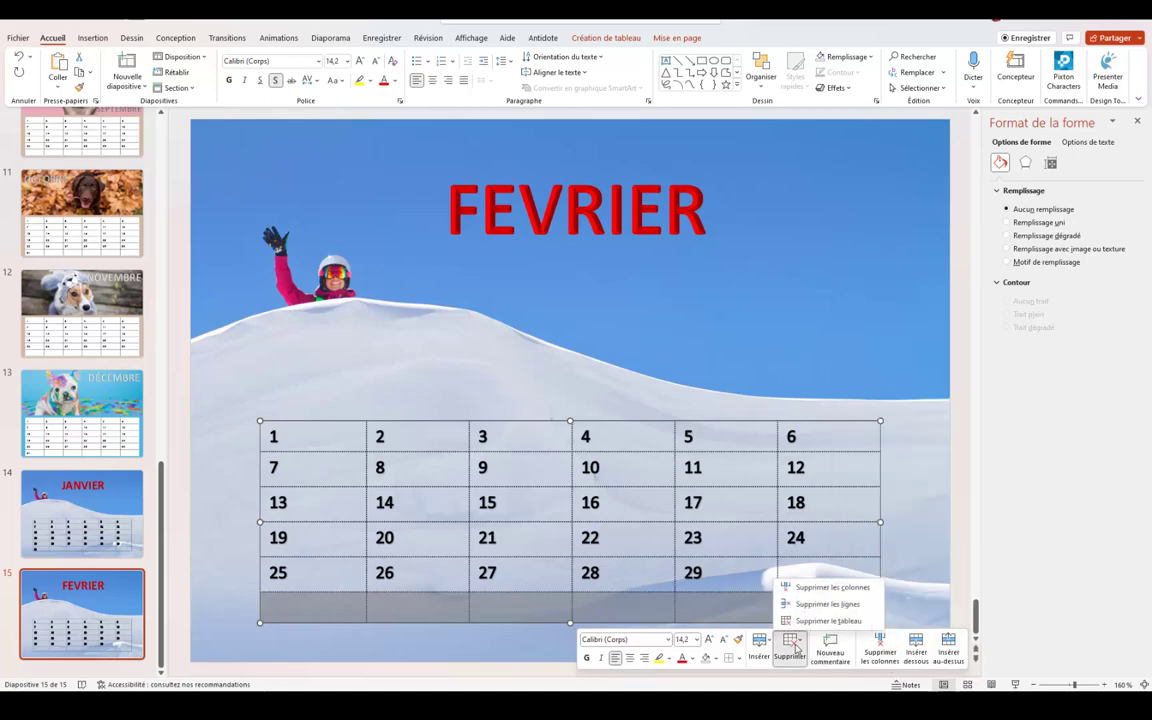
{"action": "left_click", "coordinate": [851, 609]}
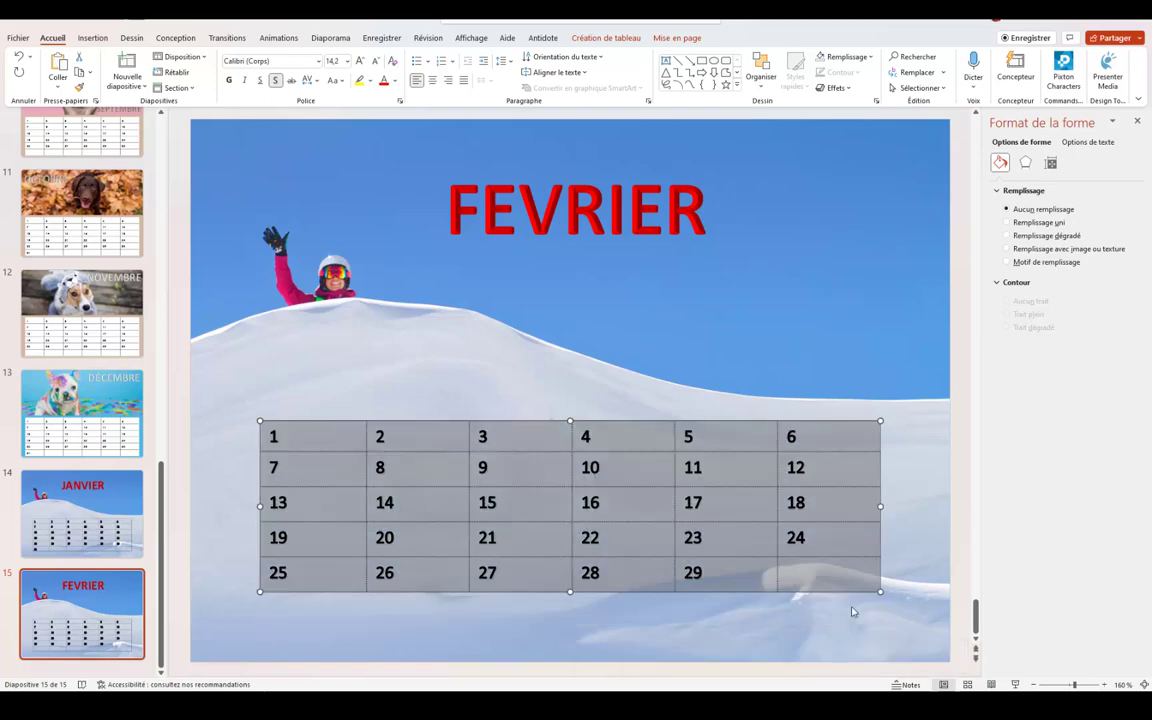
{"action": "left_click", "coordinate": [650, 348]}
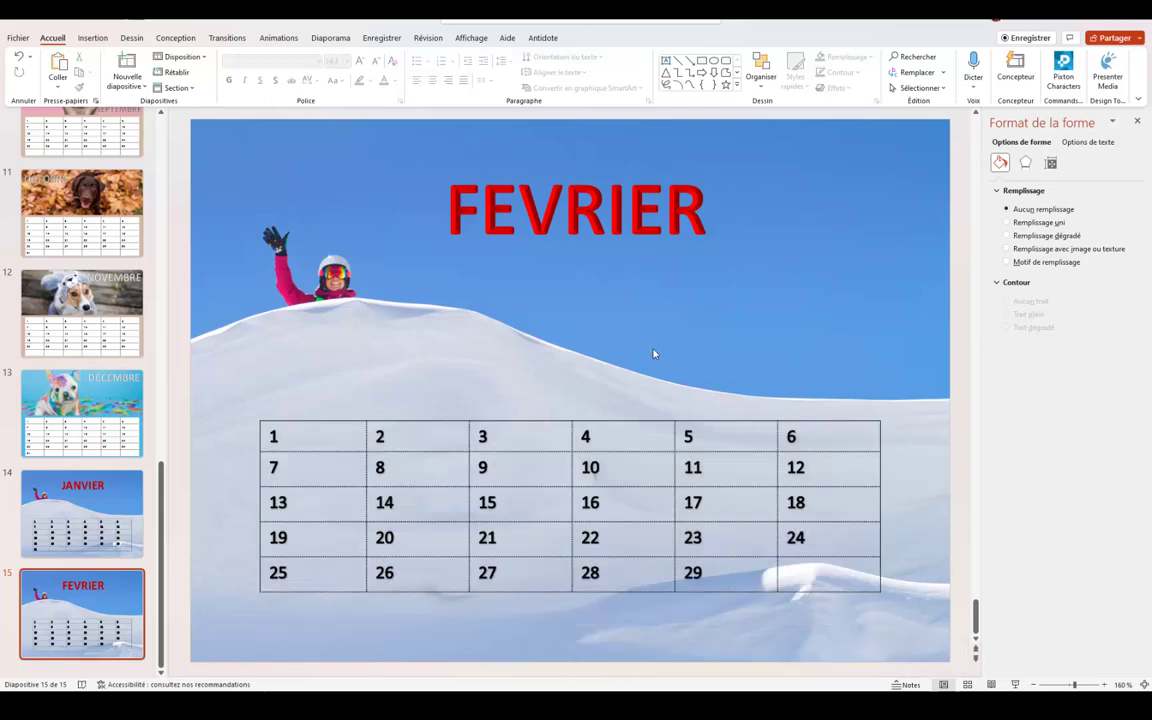
- Move the calendar table slightly lower and duplicate the FEVRIER slide
{"action": "left_click", "coordinate": [534, 422]}
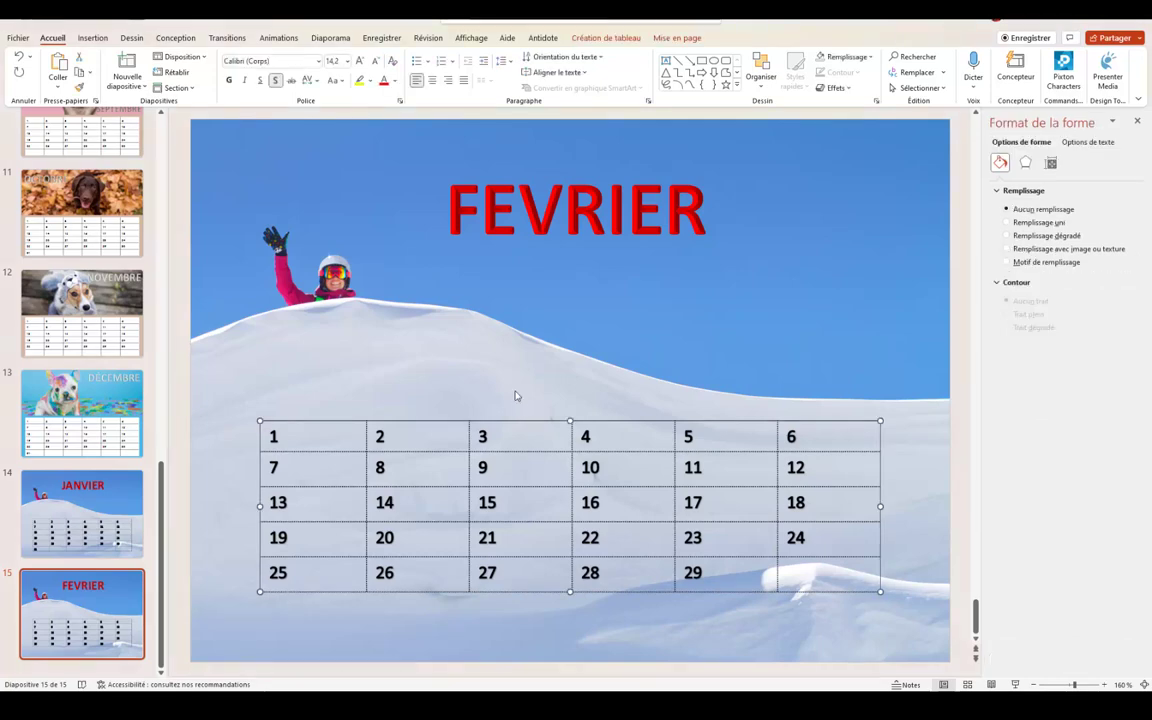
{"action": "left_click_drag", "start_coordinate": [473, 421], "coordinate": [474, 435]}
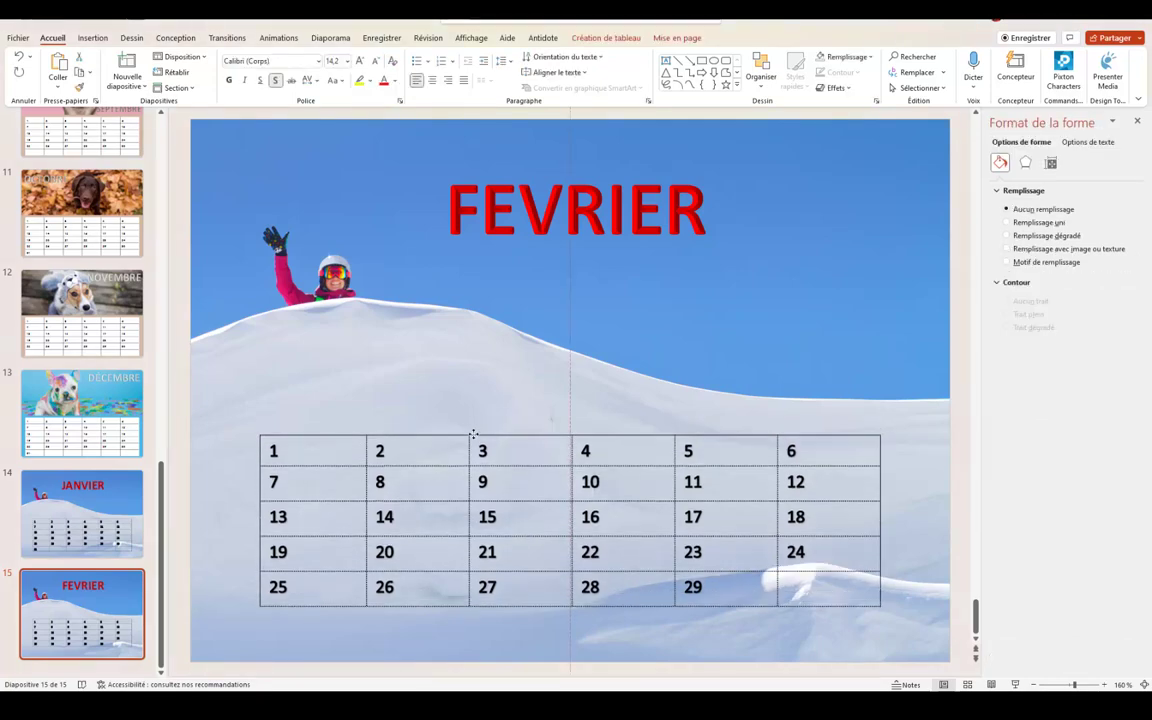
{"action": "left_click", "coordinate": [576, 332]}
{"action": "key", "text": "ctrl+d"}
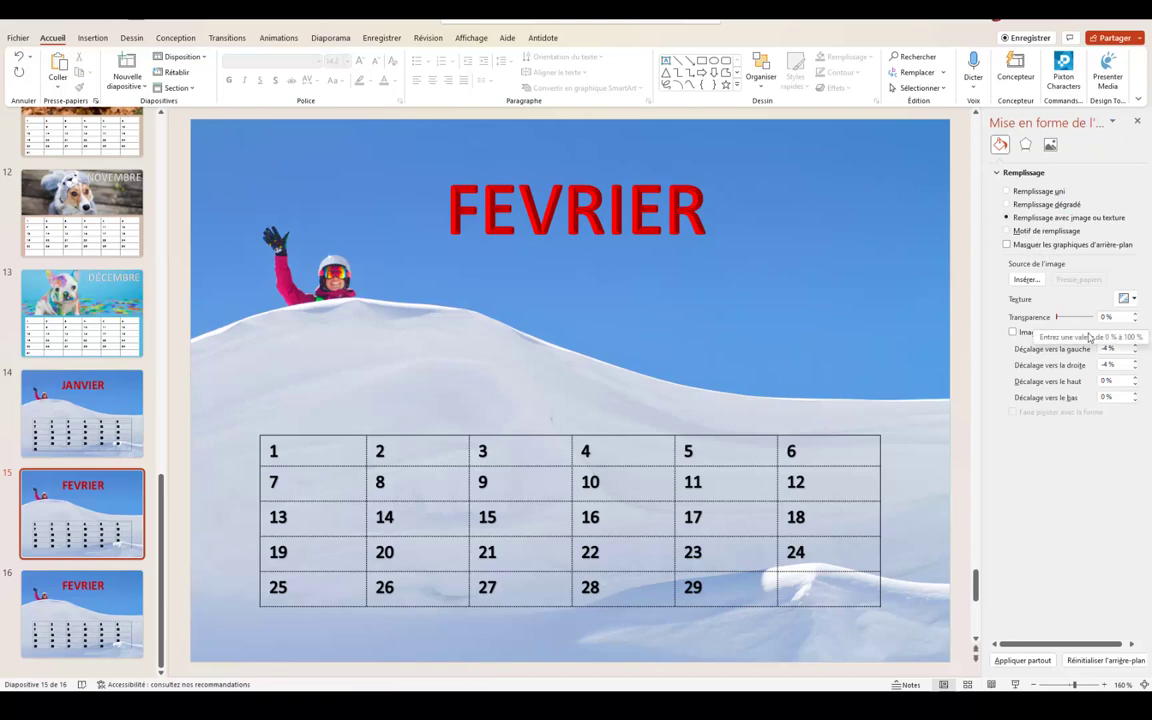
- Fill the slide background with the pink roses stock photo found by searching 'fév'
{"action": "left_click", "coordinate": [1026, 279]}
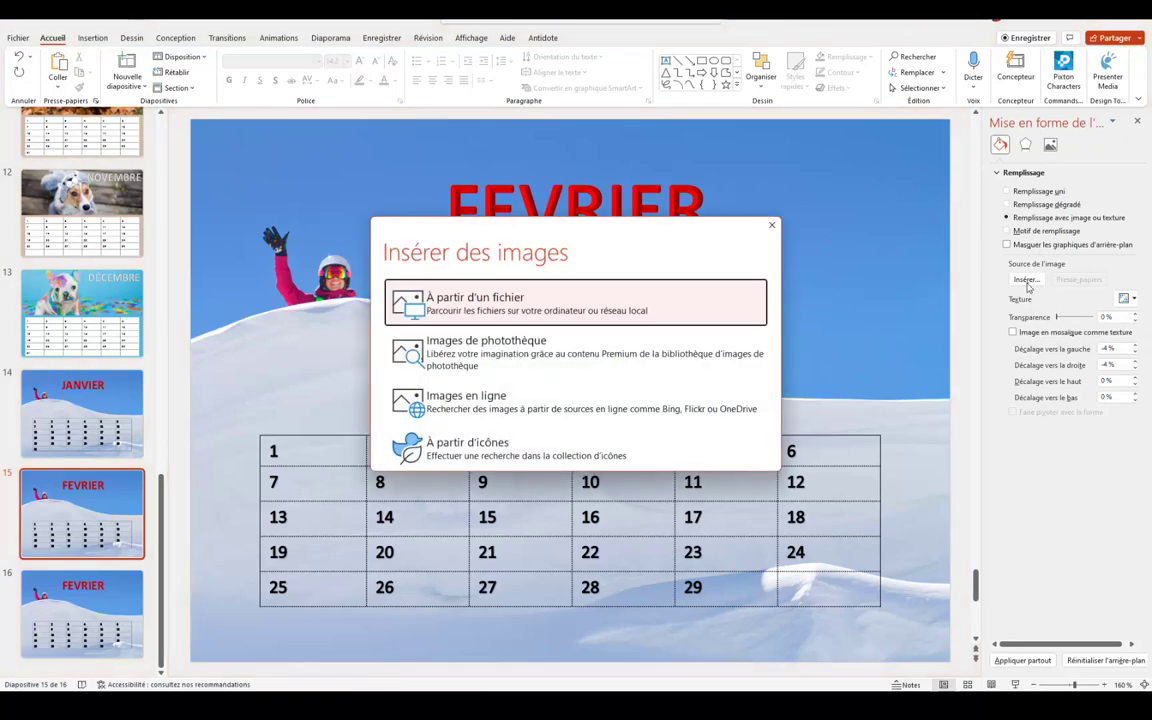
{"action": "left_click", "coordinate": [517, 363]}
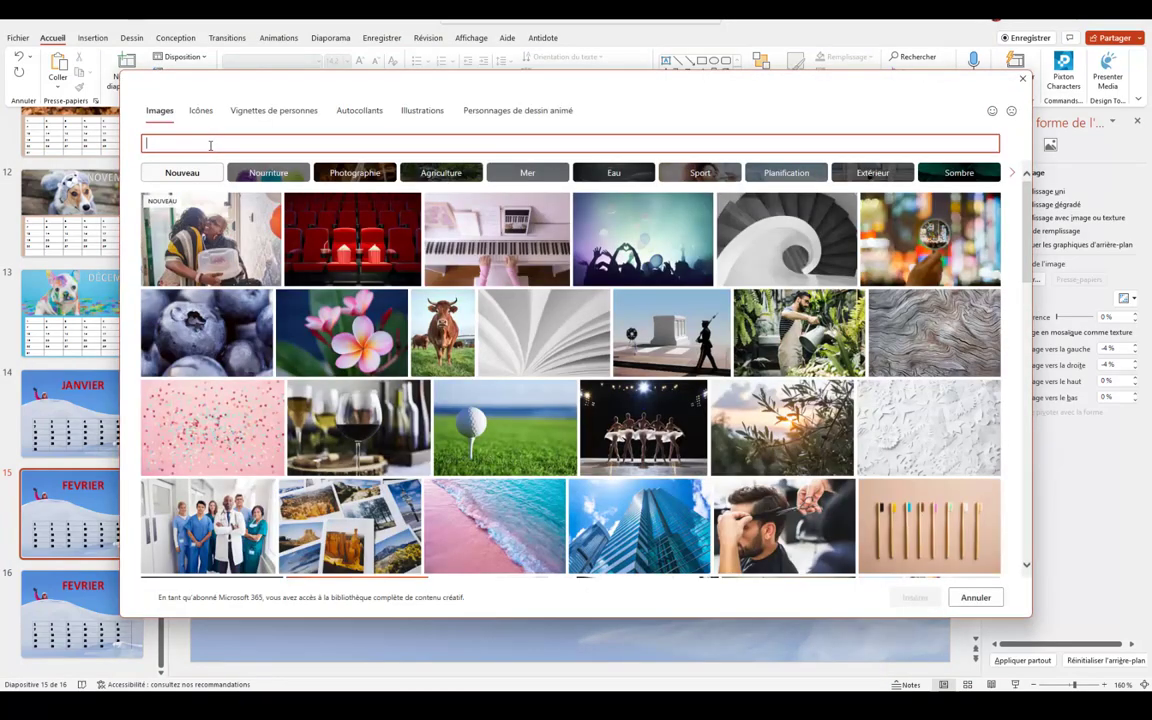
{"action": "type", "text": "février"}
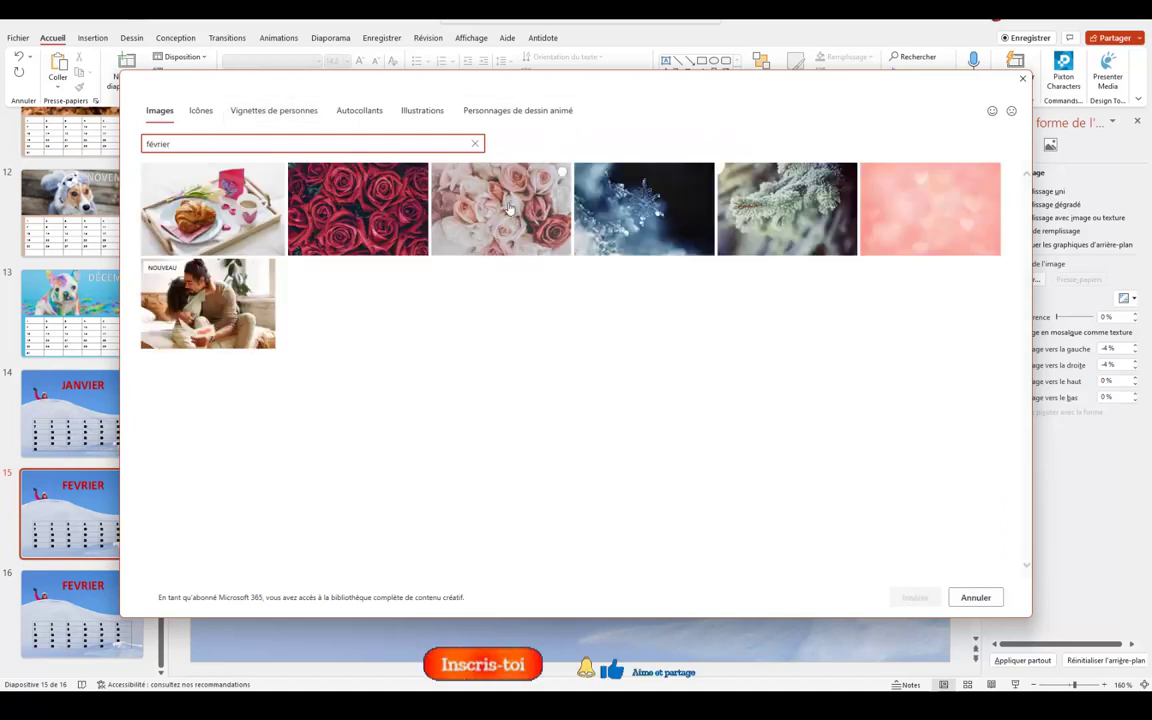
{"action": "left_click", "coordinate": [456, 184]}
{"action": "left_click", "coordinate": [906, 610]}
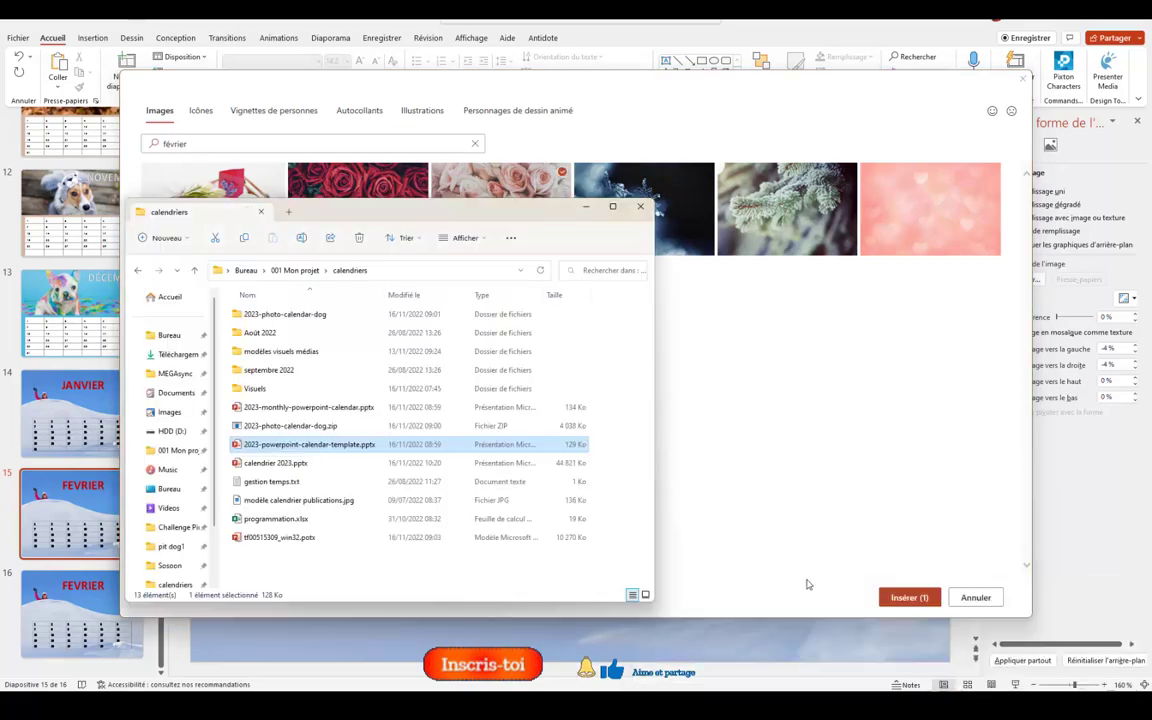
{"action": "left_click", "coordinate": [924, 600]}
{"action": "left_click", "coordinate": [924, 600]}
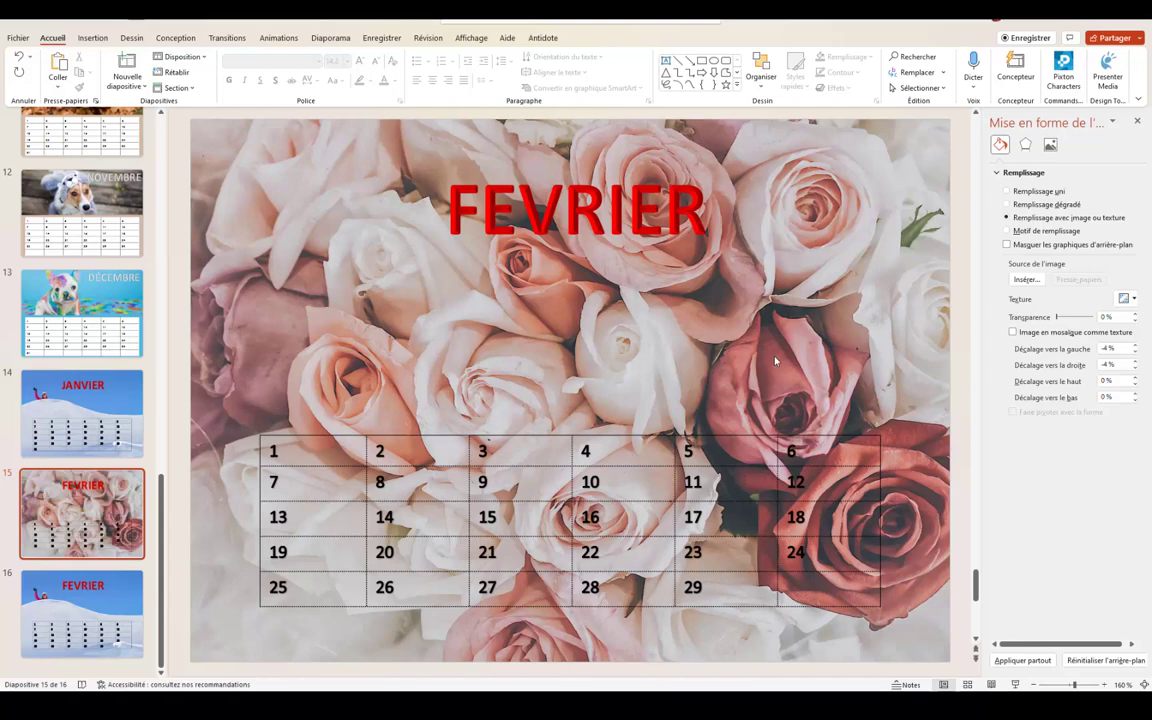
{"action": "left_click", "coordinate": [472, 452]}
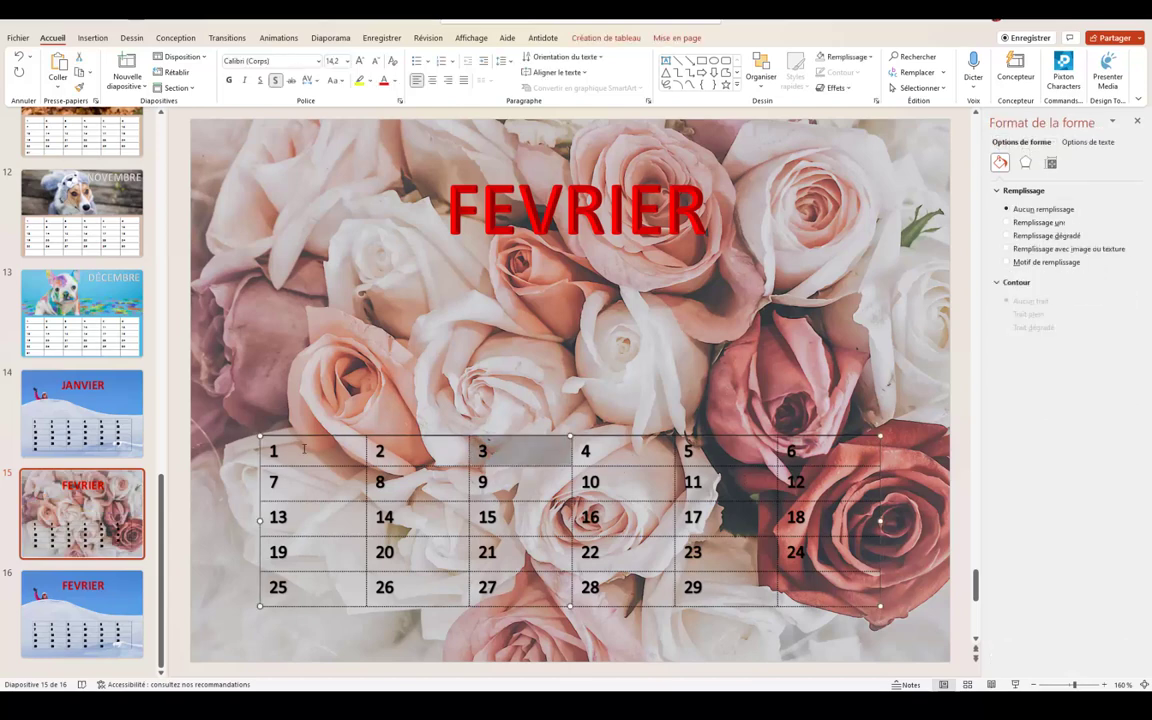
- Shift the FEVRIER table slightly right and bring up the Trame de fond shading colours
{"action": "left_click_drag", "start_coordinate": [272, 452], "coordinate": [913, 635]}
{"action": "left_click", "coordinate": [240, 384]}
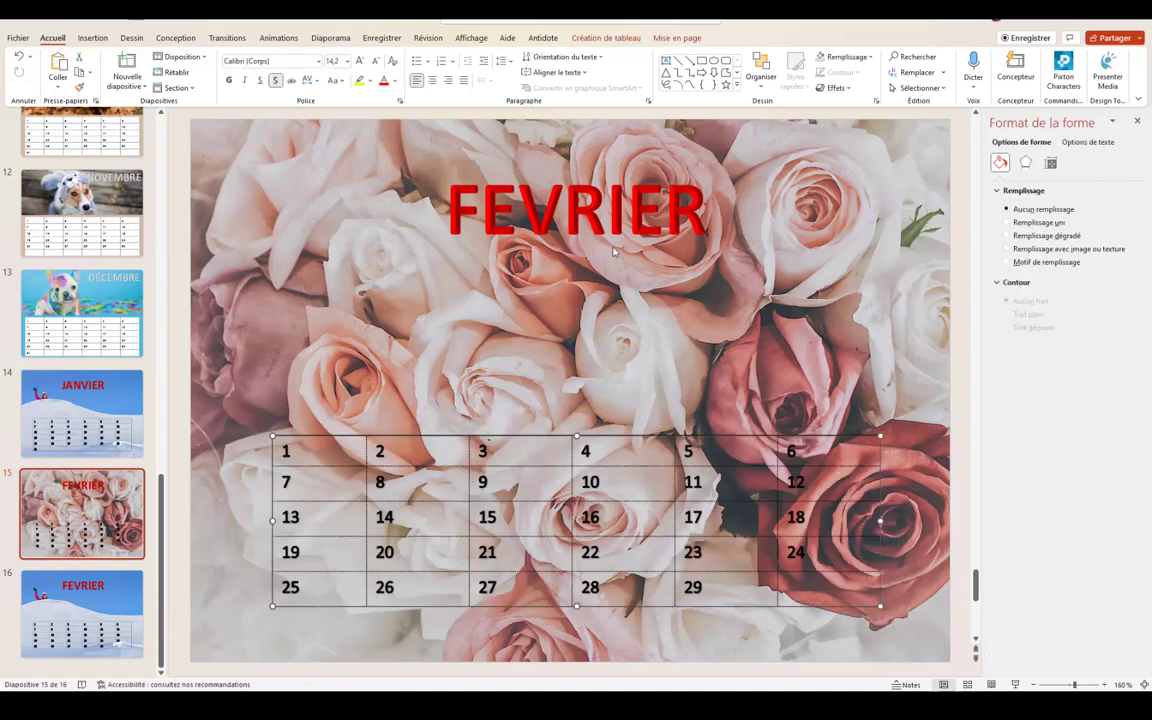
{"action": "left_click", "coordinate": [598, 38]}
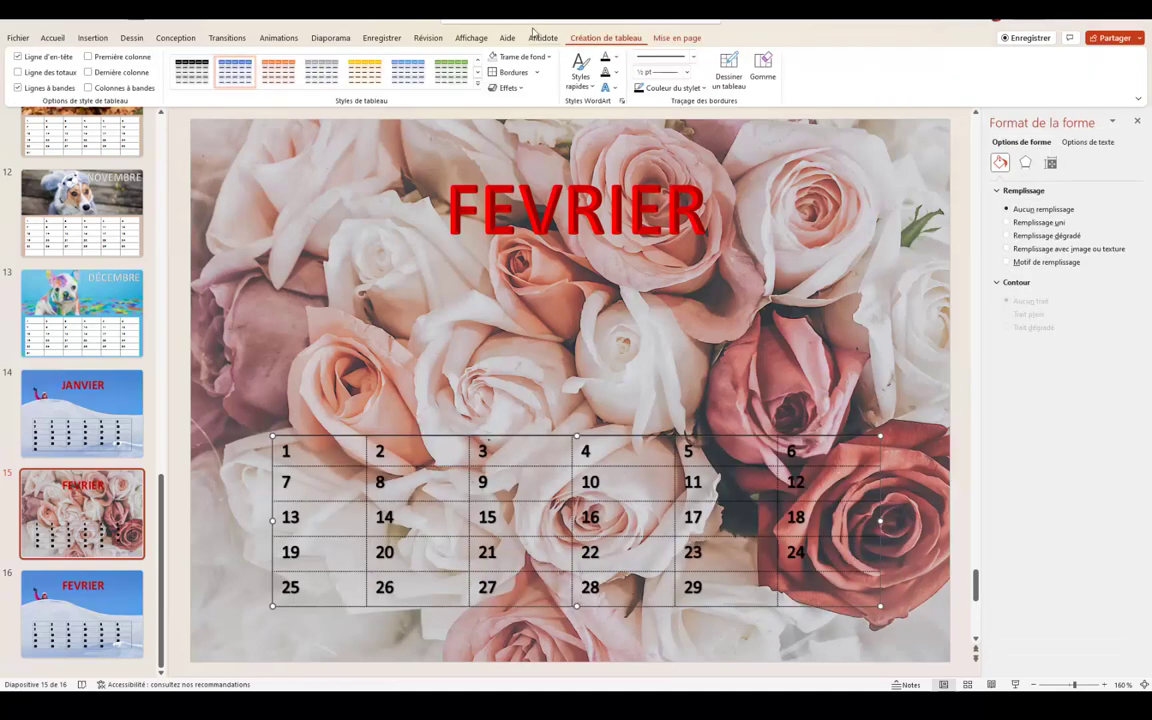
{"action": "left_click", "coordinate": [548, 58]}
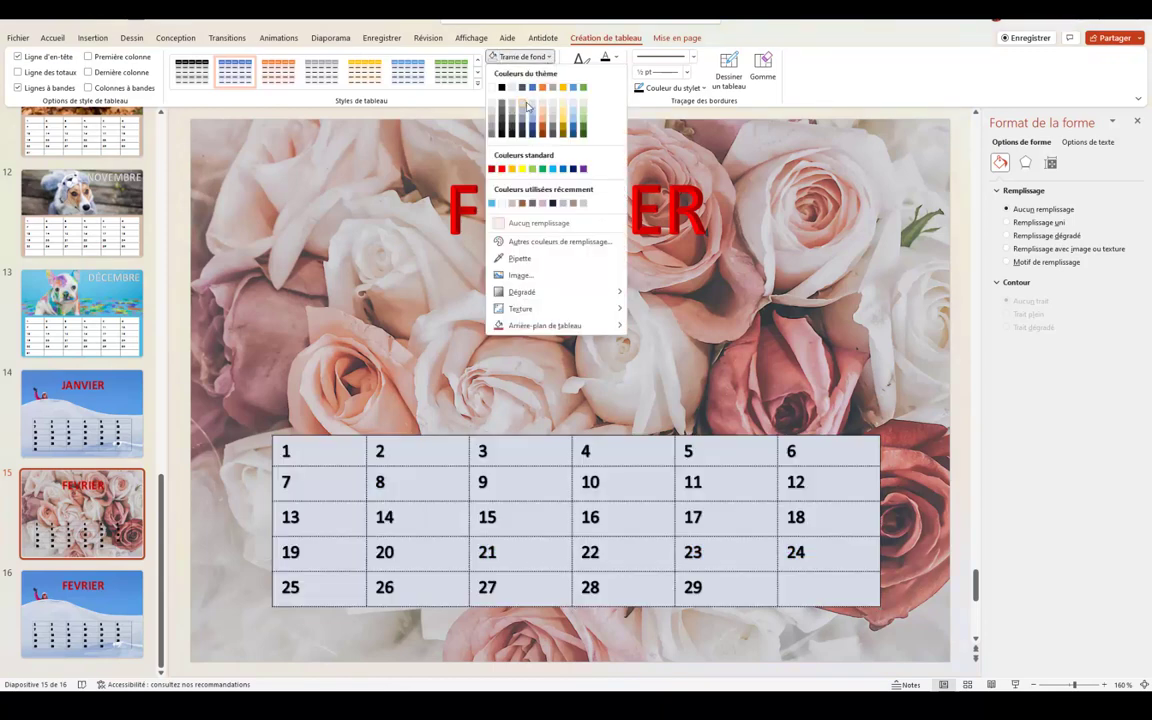
- Give the cells a light grey fill, delete the snowy copy, and duplicate the roses FEVRIER slide
{"action": "left_click", "coordinate": [60, 520]}
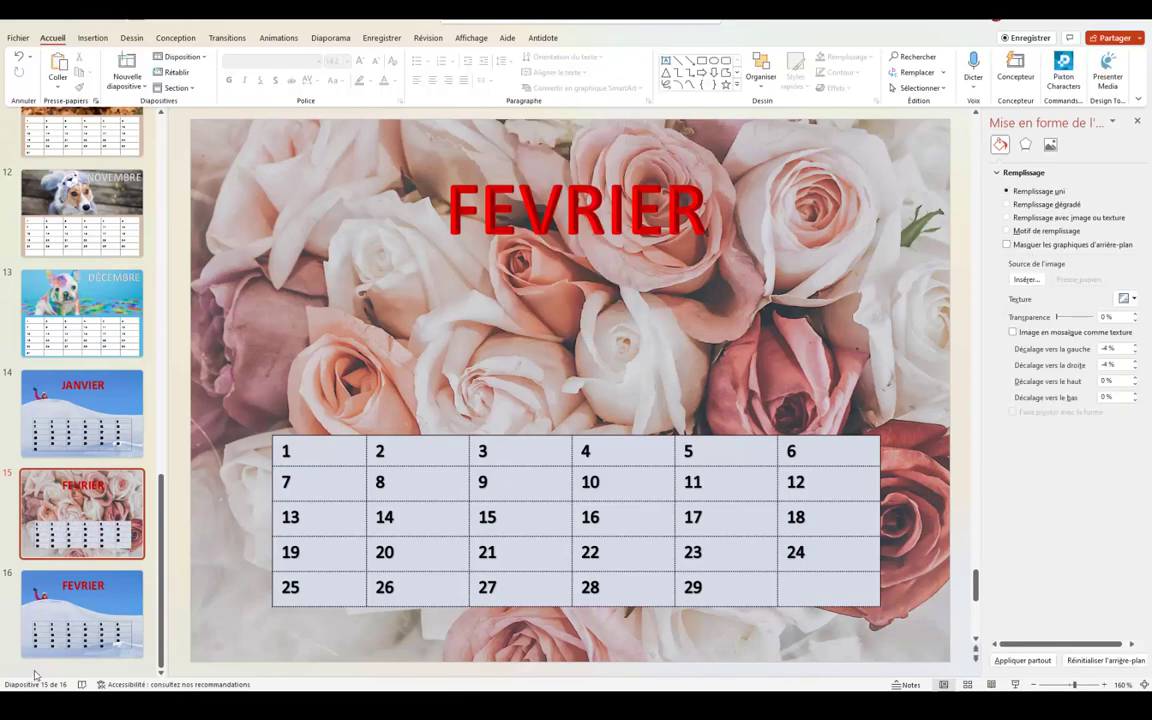
{"action": "key", "text": "Delete"}
{"action": "left_click_drag", "start_coordinate": [72, 588], "coordinate": [72, 597]}
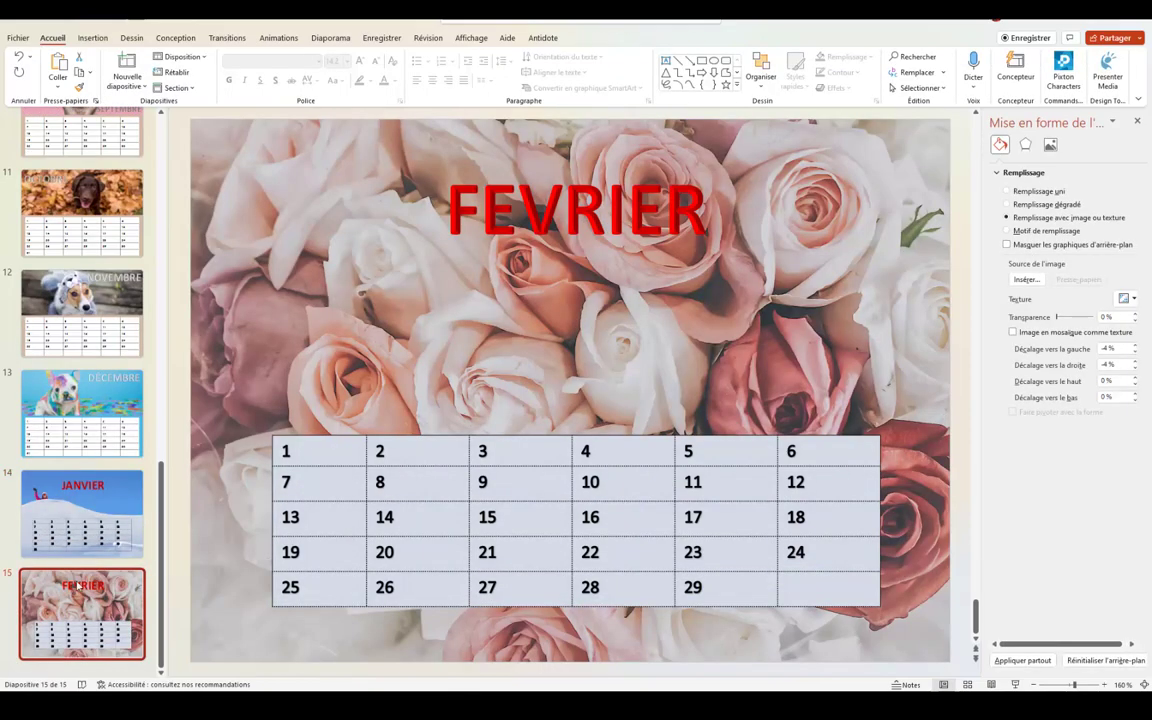
{"action": "right_click", "coordinate": [72, 597]}
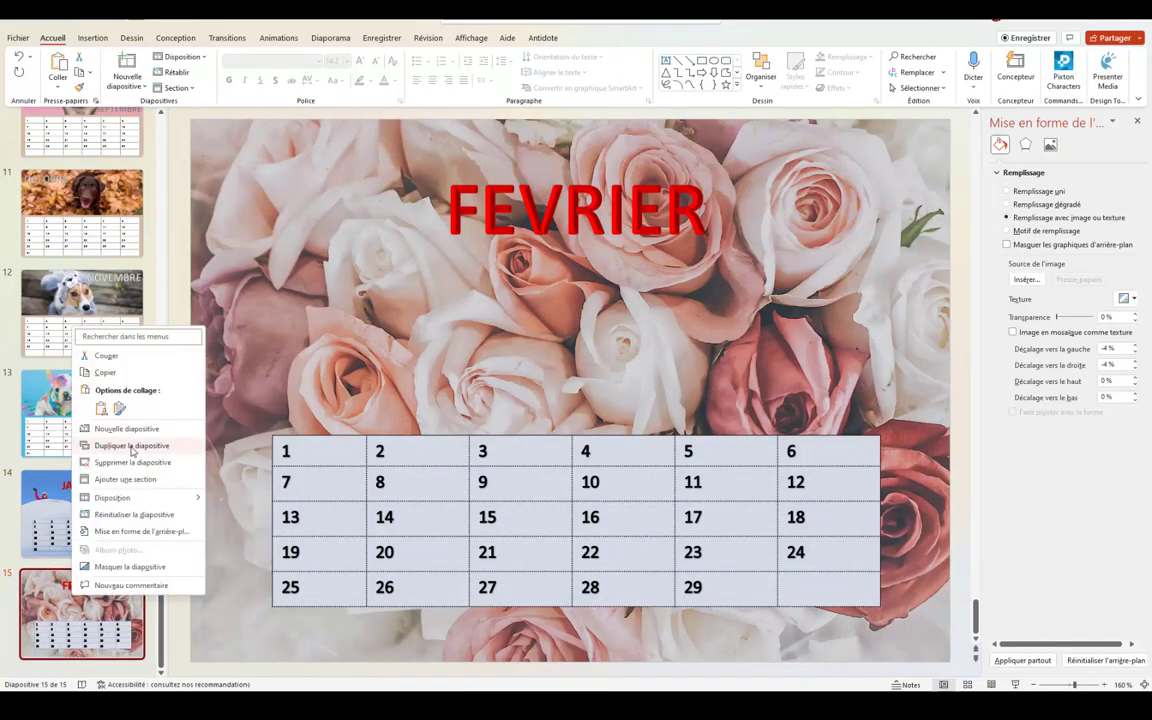
{"action": "left_click", "coordinate": [95, 442]}
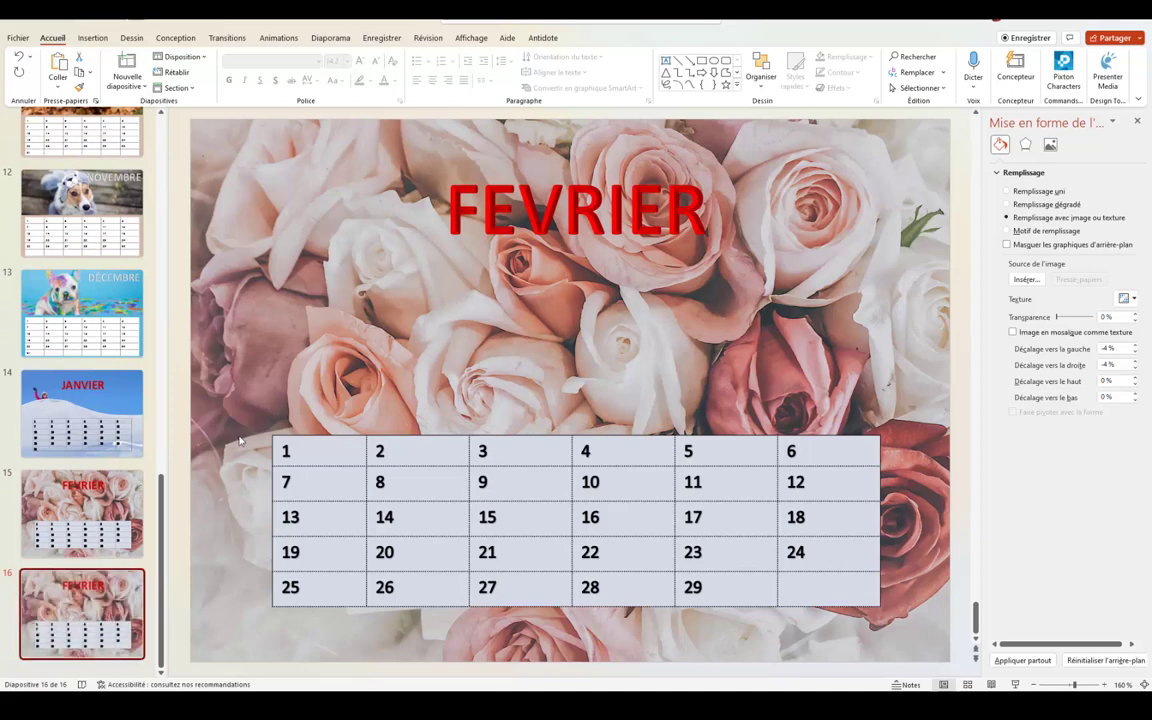
- Select the whole calendar table on the duplicated roses slide
{"action": "left_click_drag", "start_coordinate": [240, 440], "coordinate": [840, 600]}
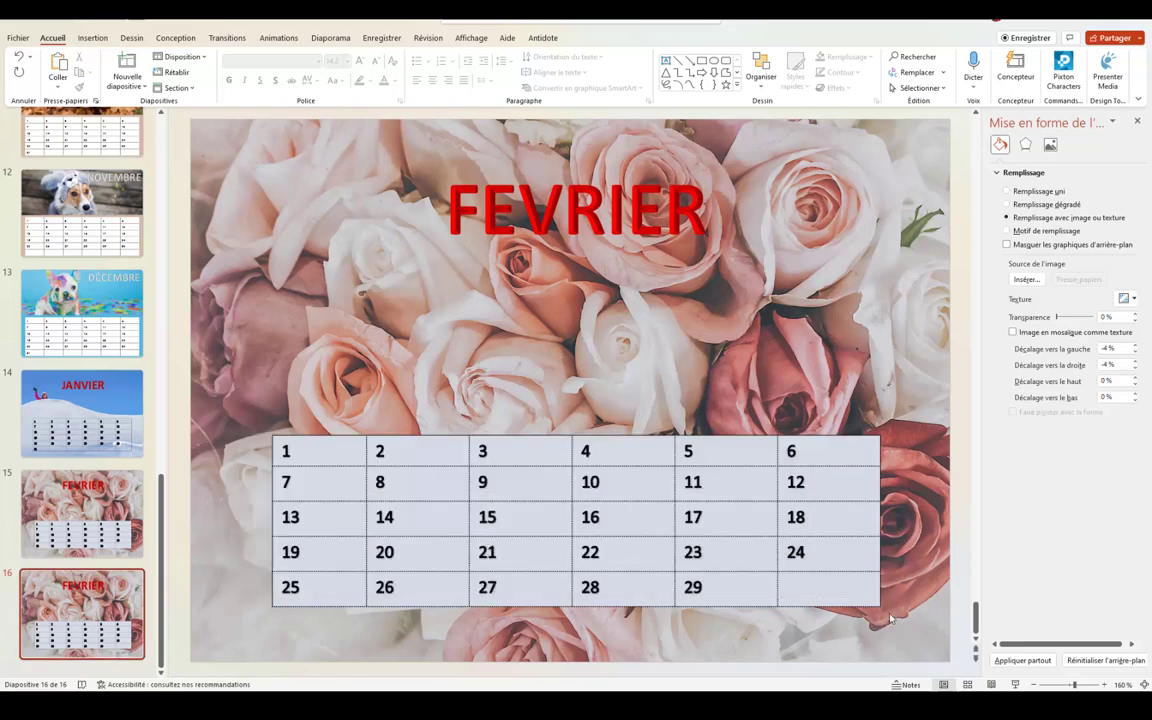
{"action": "left_click_drag", "start_coordinate": [399, 397], "coordinate": [897, 624]}
{"action": "left_click_drag", "start_coordinate": [210, 343], "coordinate": [820, 590]}
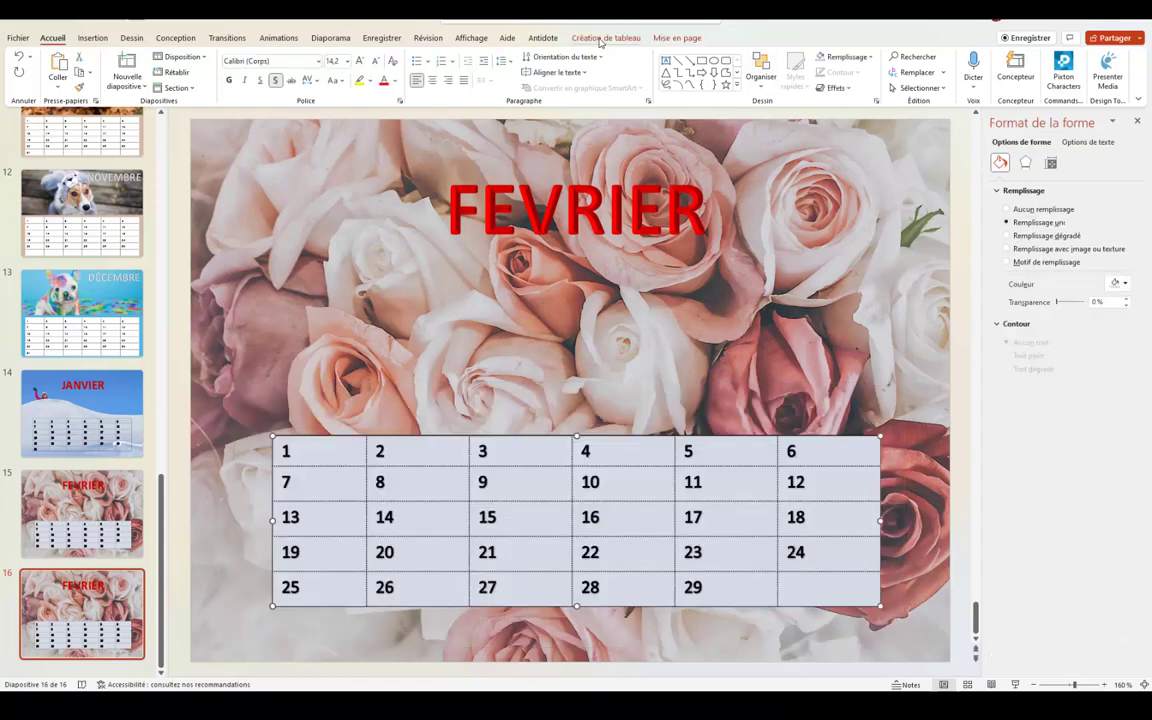
{"action": "left_click", "coordinate": [600, 37]}
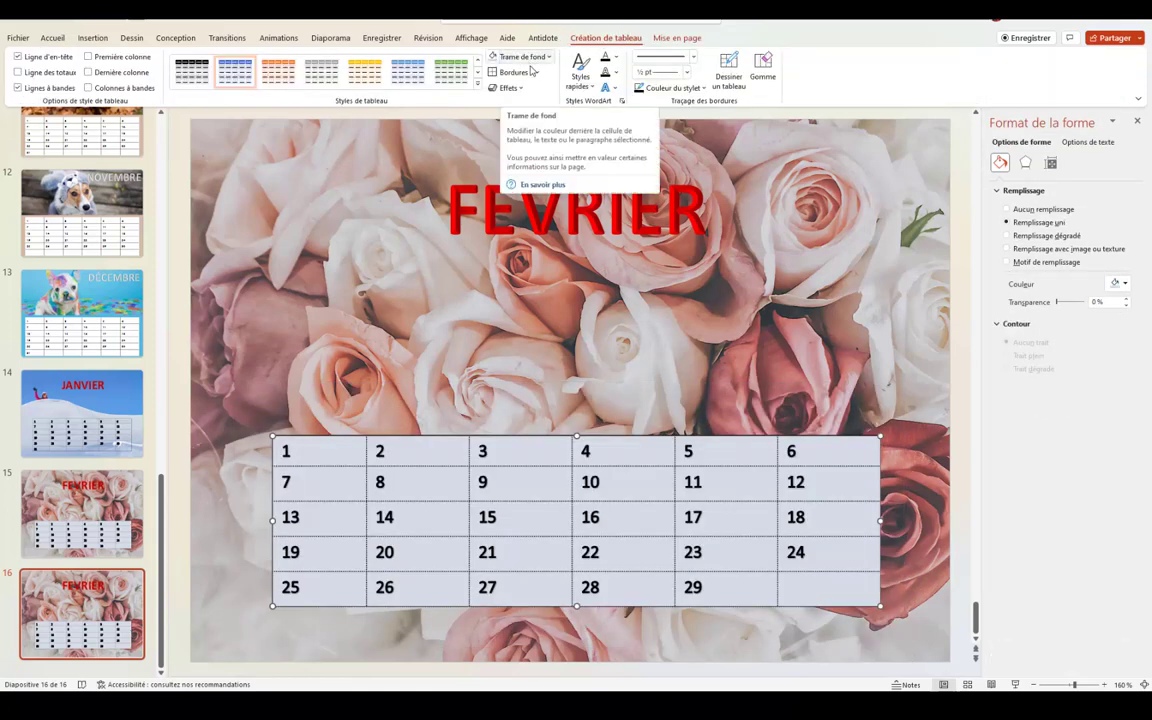
{"action": "left_click", "coordinate": [597, 290]}
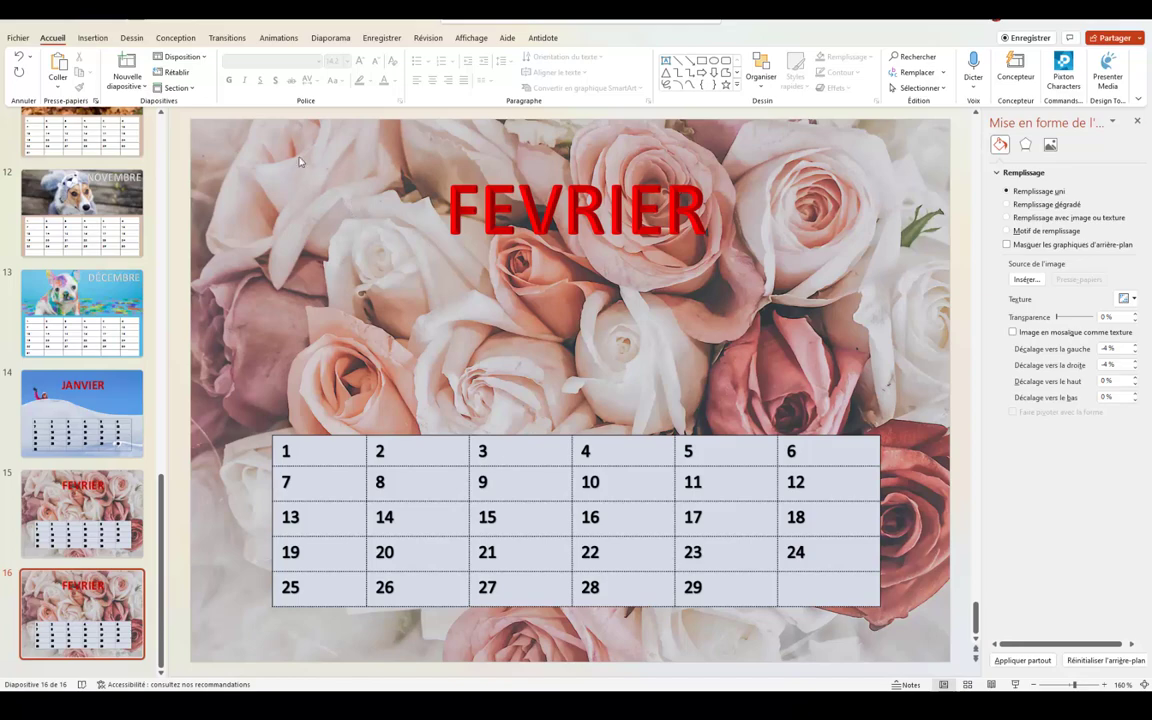
{"action": "scroll", "coordinate": [80, 400], "scroll_direction": "up", "scroll_amount": 5}
{"action": "scroll", "coordinate": [80, 400], "scroll_direction": "up", "scroll_amount": 5}
{"action": "scroll", "coordinate": [80, 300], "scroll_direction": "up", "scroll_amount": 5}
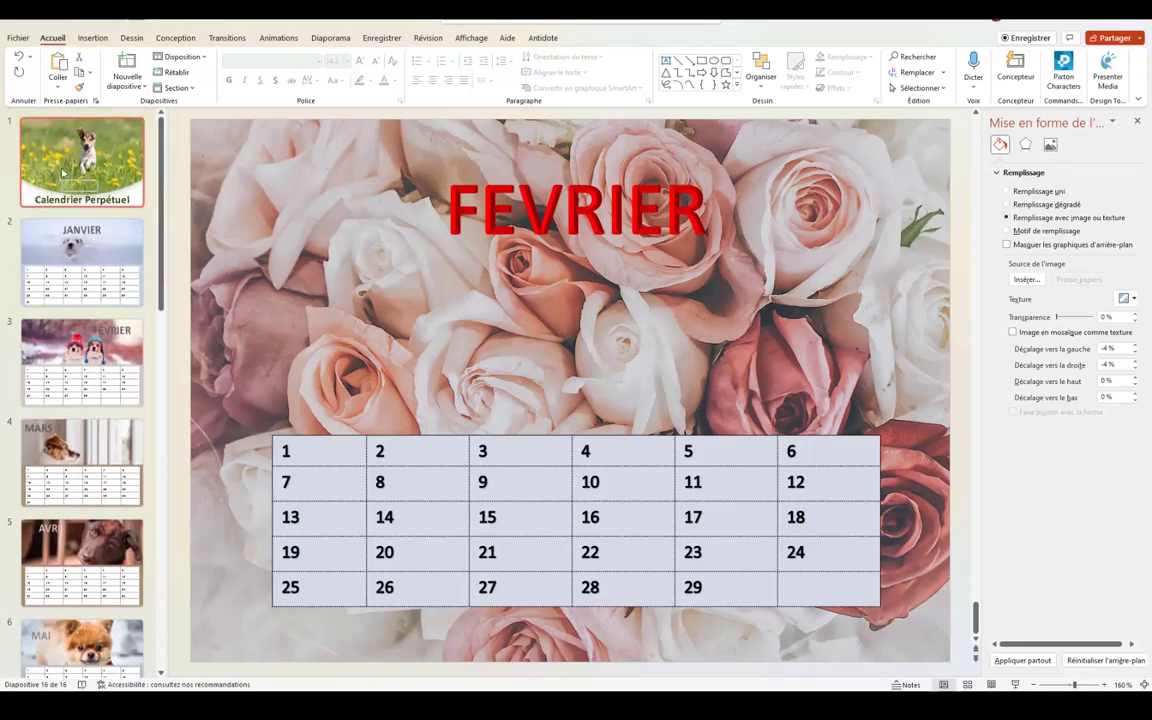
- Go to slide 1, the Calendrier Perpétuel title slide
{"action": "left_click", "coordinate": [55, 178]}
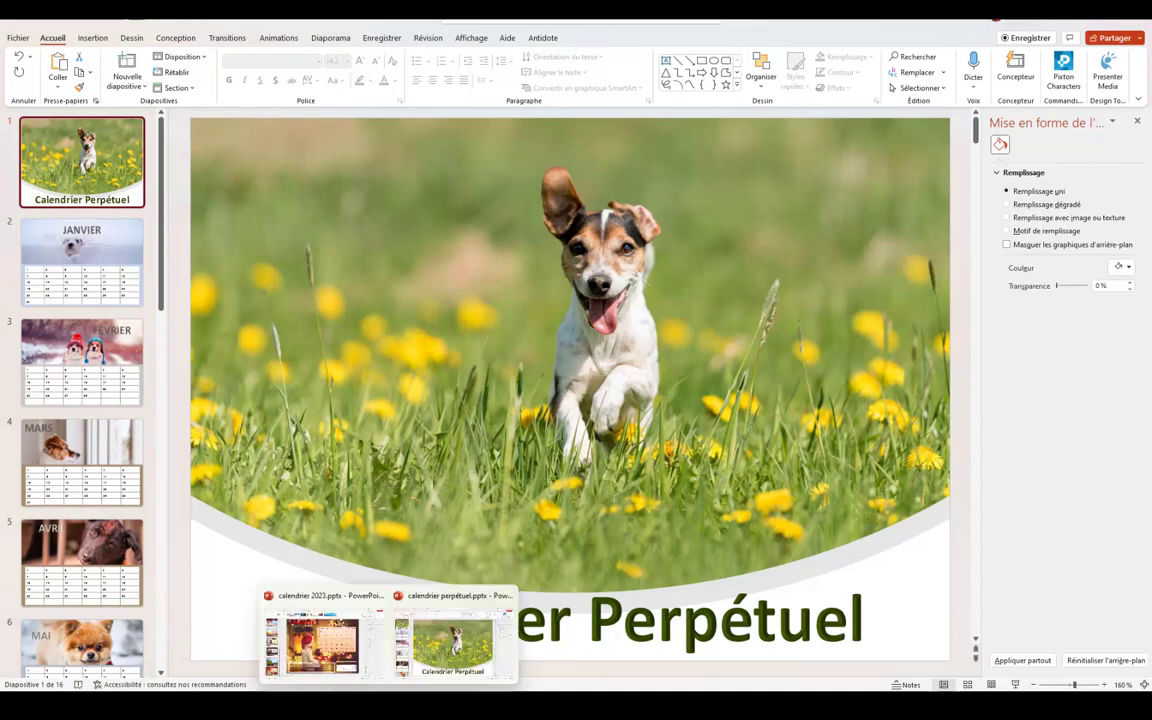
- Switch to the calendrier 2023 deck and go to its JANVIER slide
{"action": "left_click", "coordinate": [286, 595]}
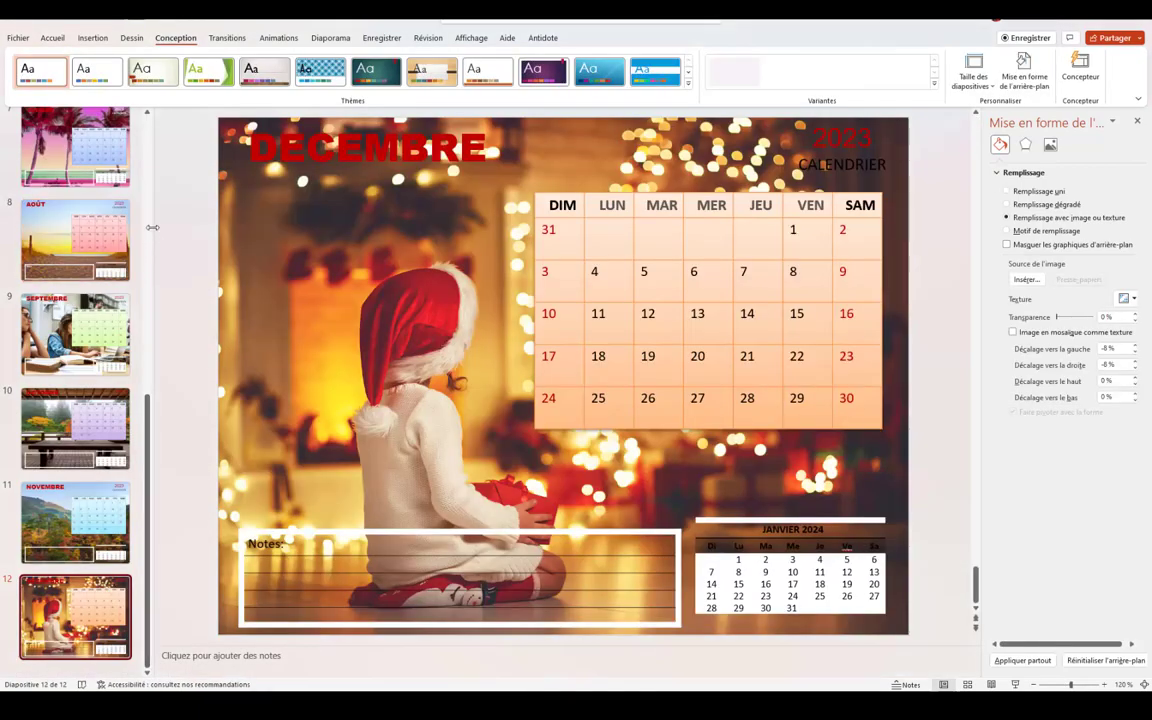
{"action": "scroll", "coordinate": [67, 338], "scroll_direction": "up", "scroll_amount": 5}
{"action": "scroll", "coordinate": [57, 206], "scroll_direction": "up", "scroll_amount": 5}
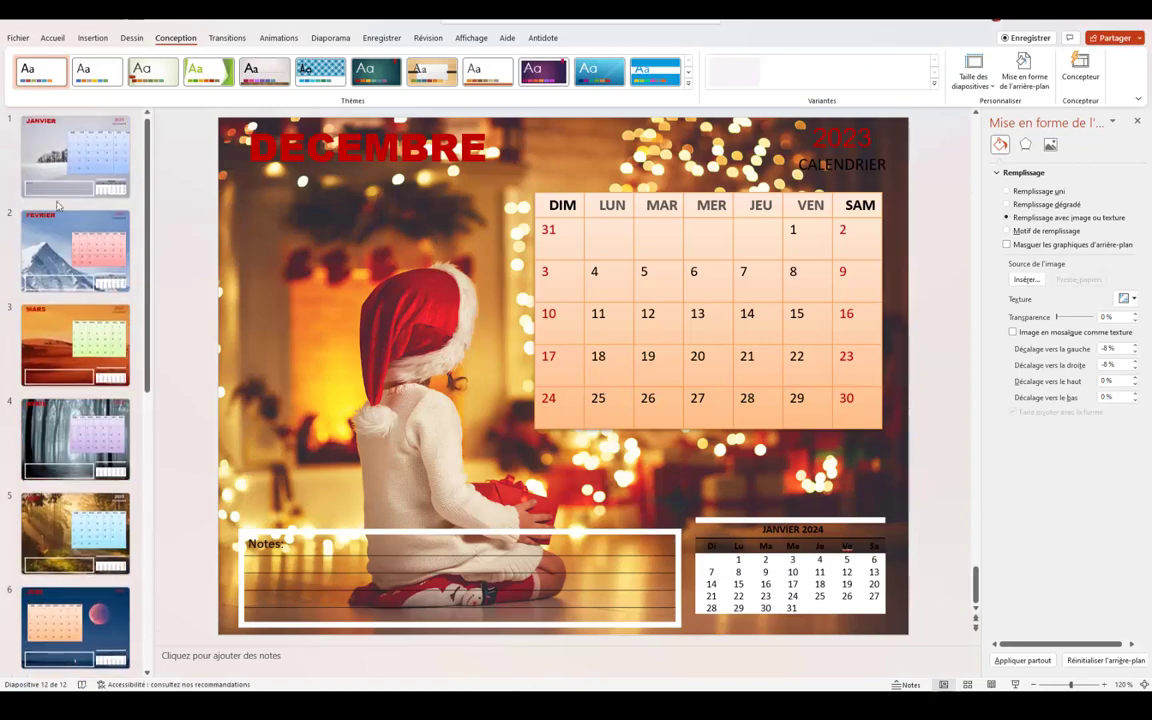
{"action": "left_click", "coordinate": [60, 180]}
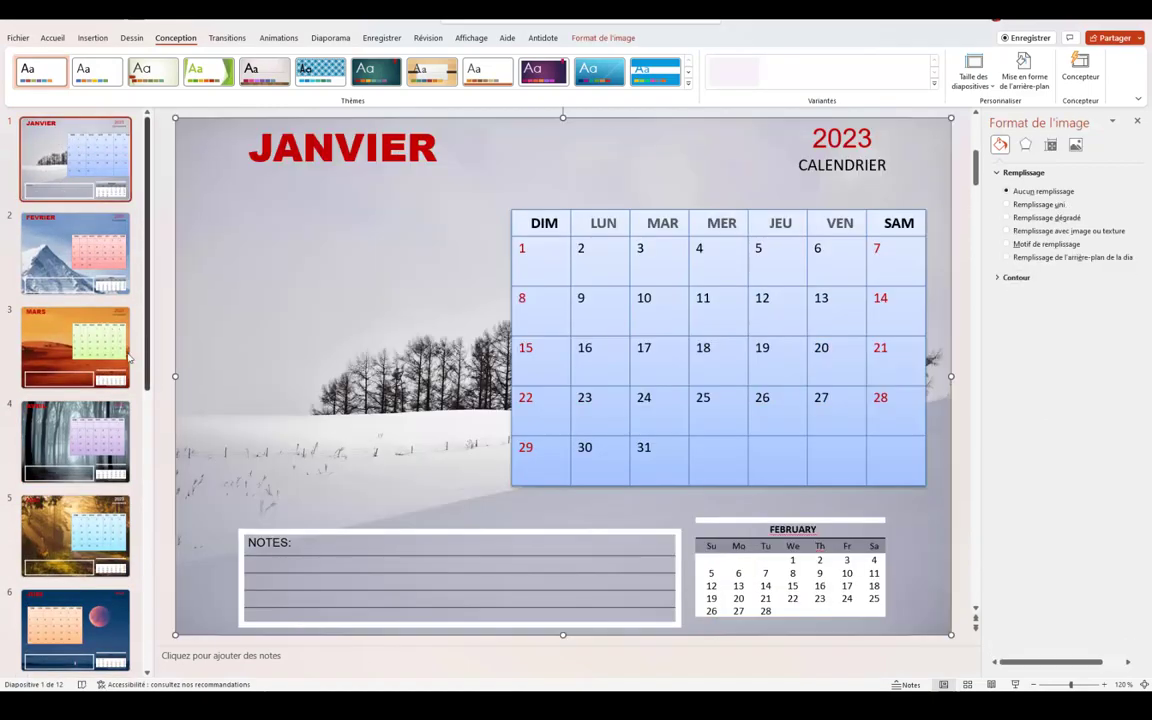
{"action": "left_click", "coordinate": [345, 658]}
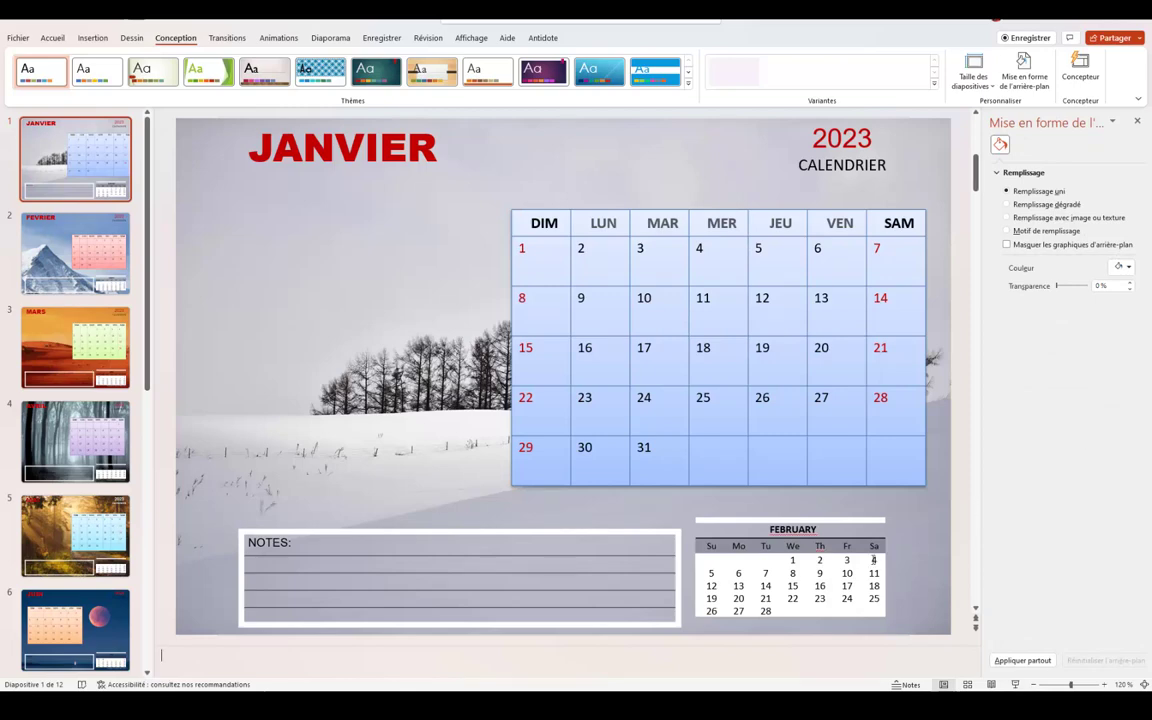
- Set the MARS slide's Notes label font colour to white, then move to the AVRIL slide
{"action": "scroll", "coordinate": [908, 440], "scroll_direction": "down", "scroll_amount": 2}
{"action": "double_click", "coordinate": [264, 543]}
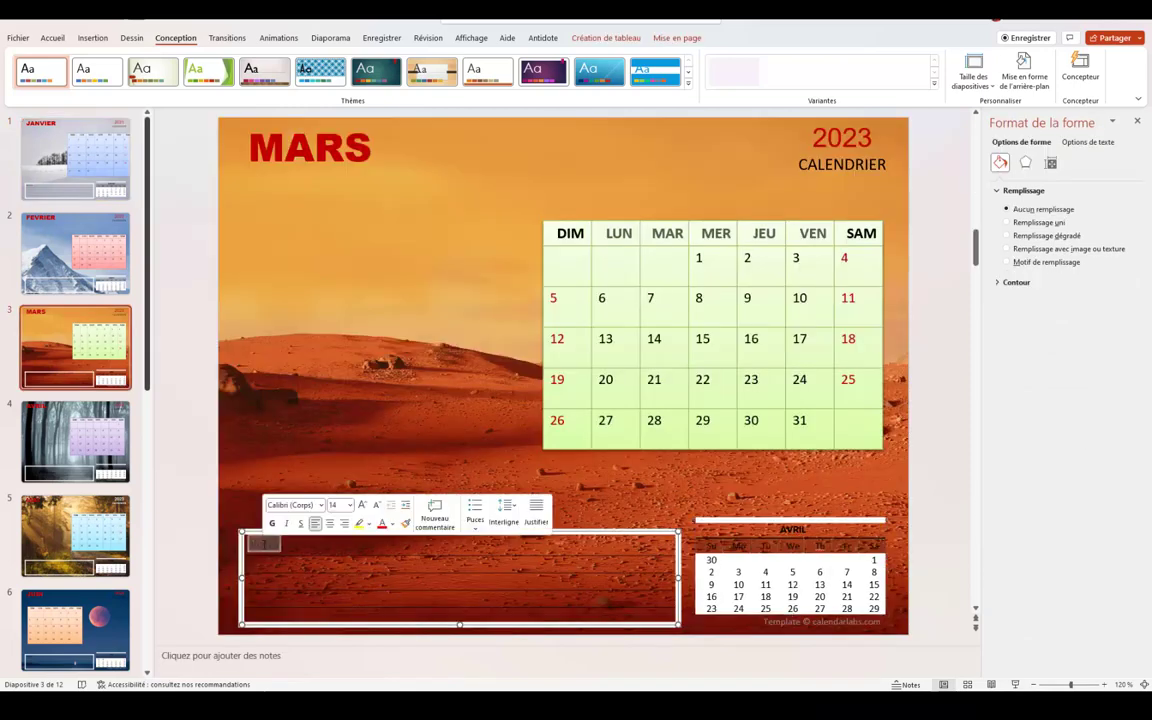
{"action": "left_click", "coordinate": [392, 523]}
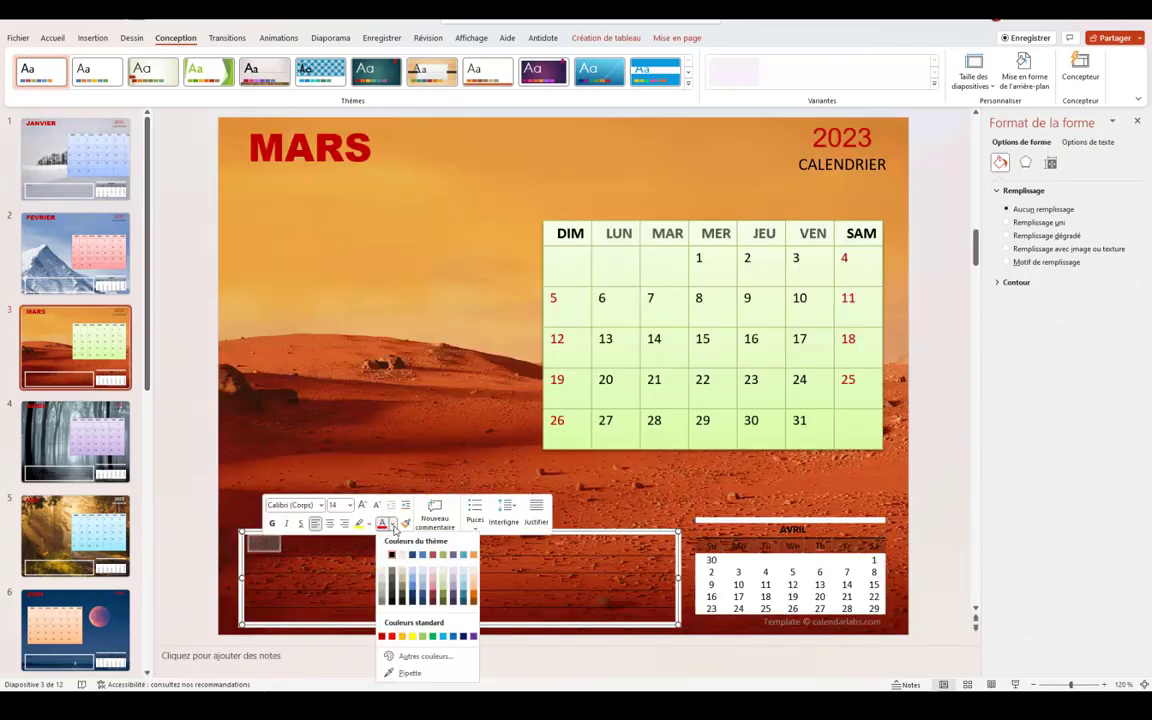
{"action": "left_click", "coordinate": [390, 552]}
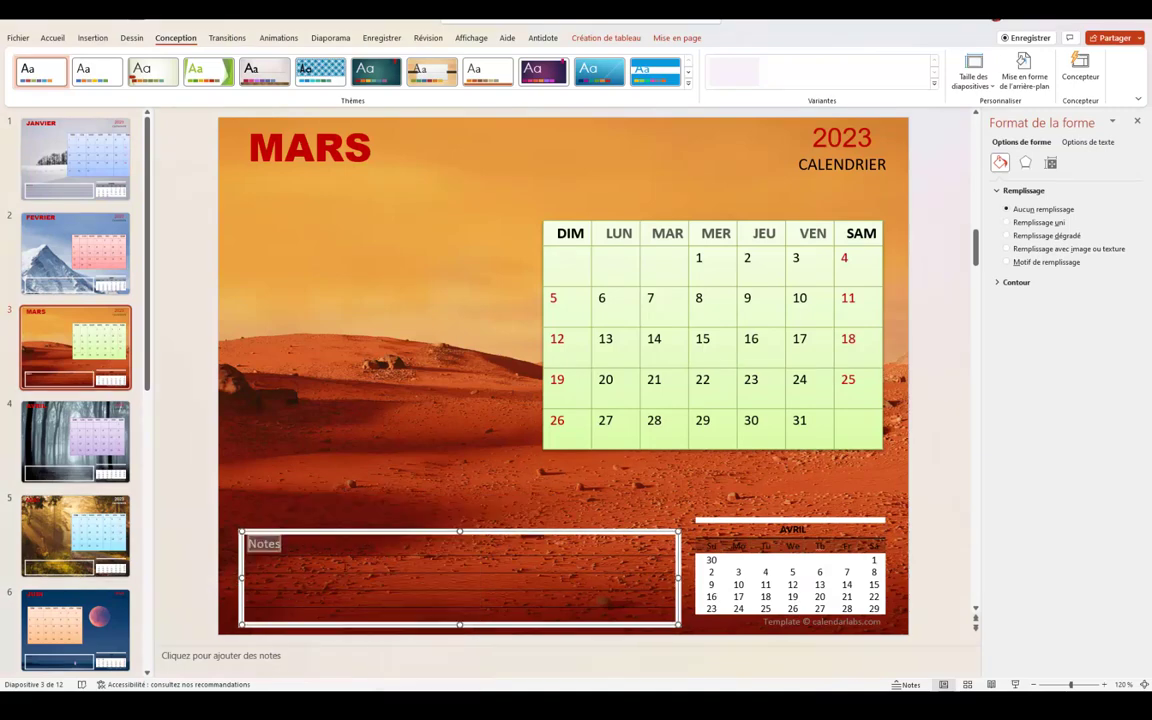
{"action": "left_click", "coordinate": [449, 447]}
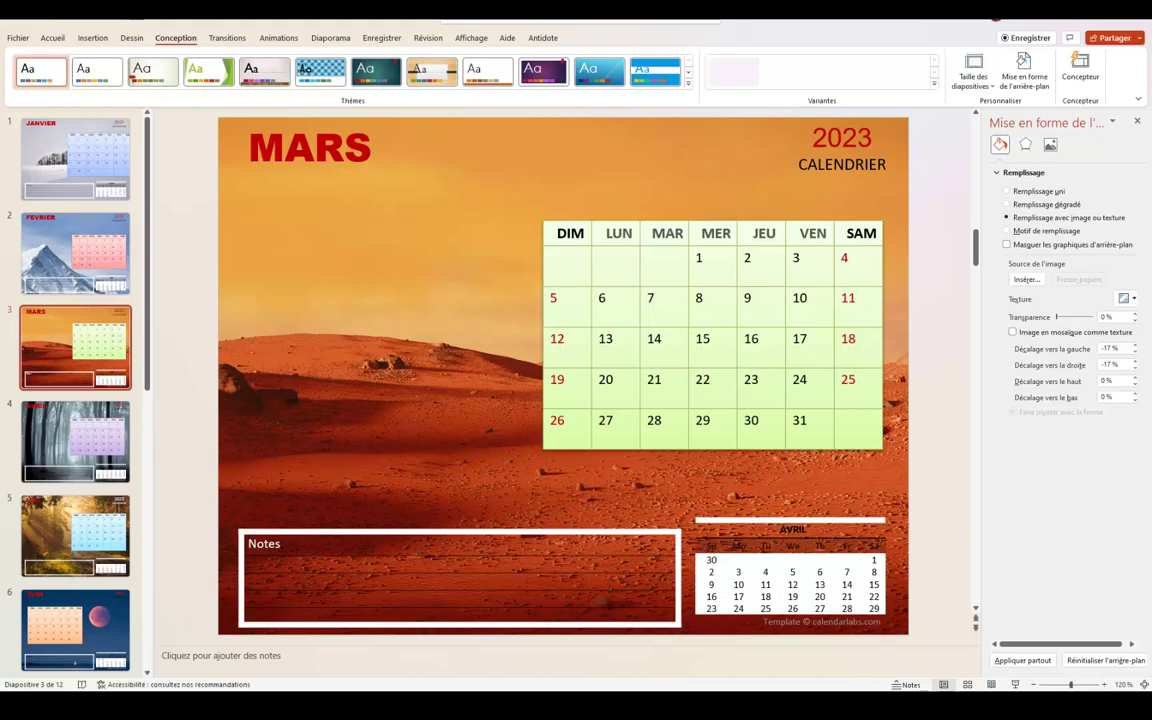
{"action": "left_click", "coordinate": [792, 608]}
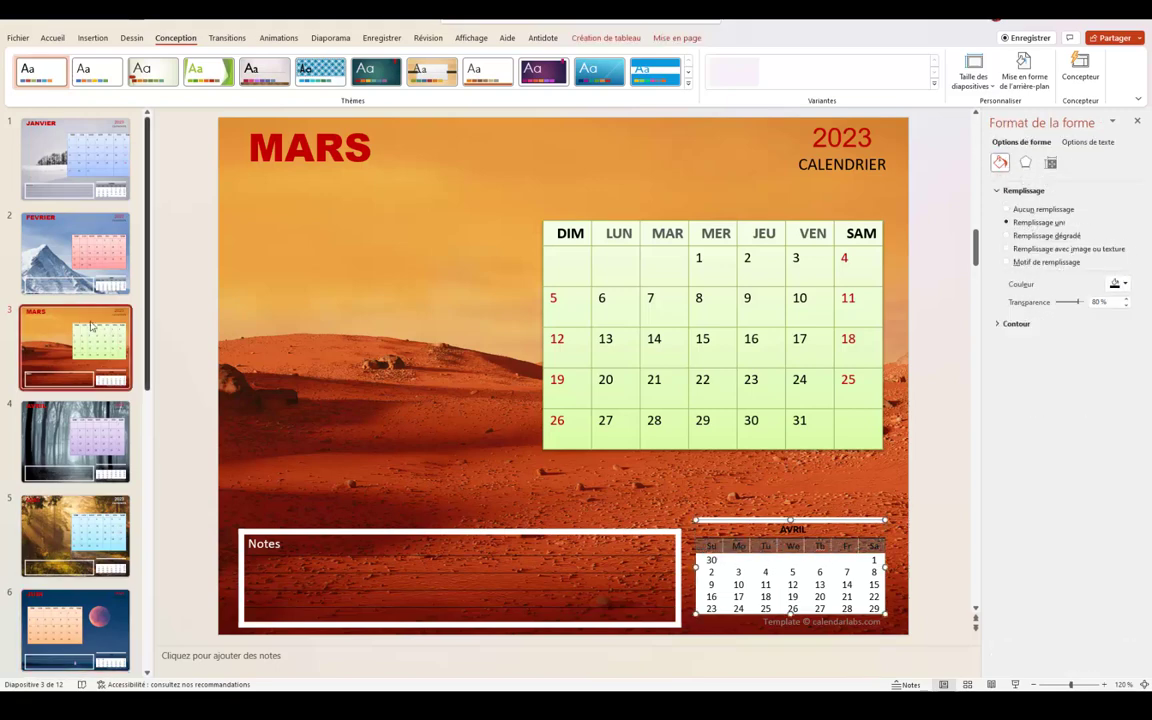
{"action": "left_click", "coordinate": [64, 456]}
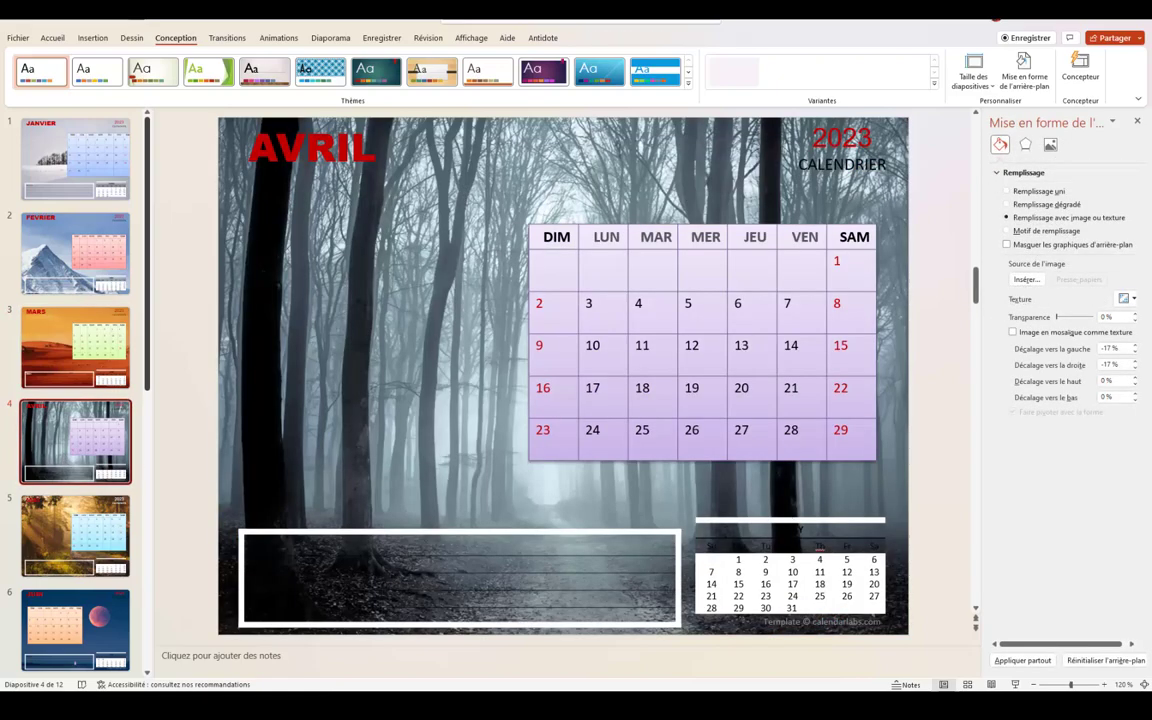
- On AVRIL, make the Notes label white and retitle the mini calendar heading MAI in white
{"action": "left_click", "coordinate": [396, 540]}
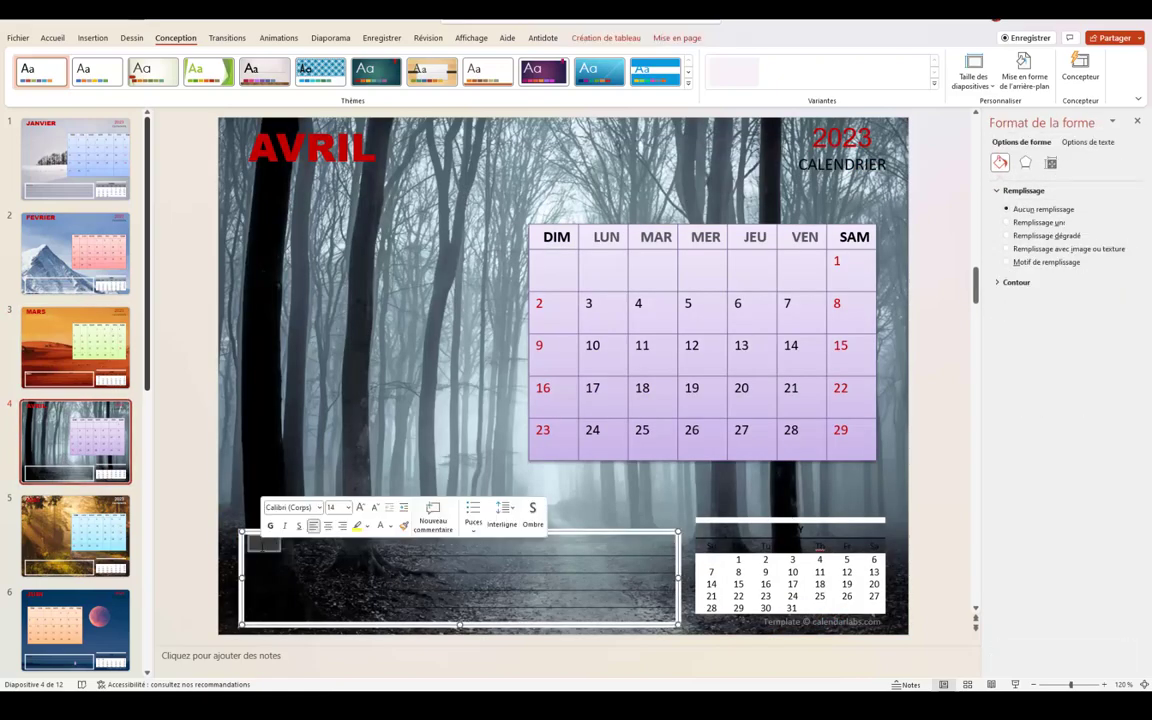
{"action": "left_click", "coordinate": [383, 527]}
{"action": "left_click", "coordinate": [720, 543]}
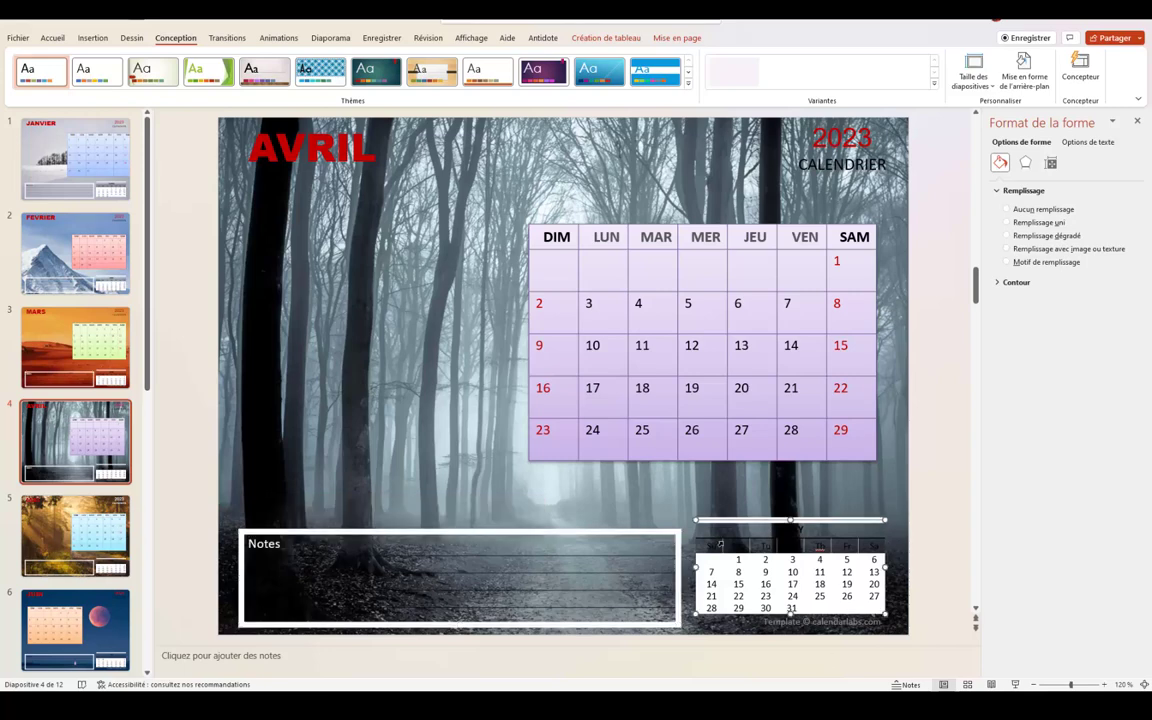
{"action": "left_click", "coordinate": [790, 527]}
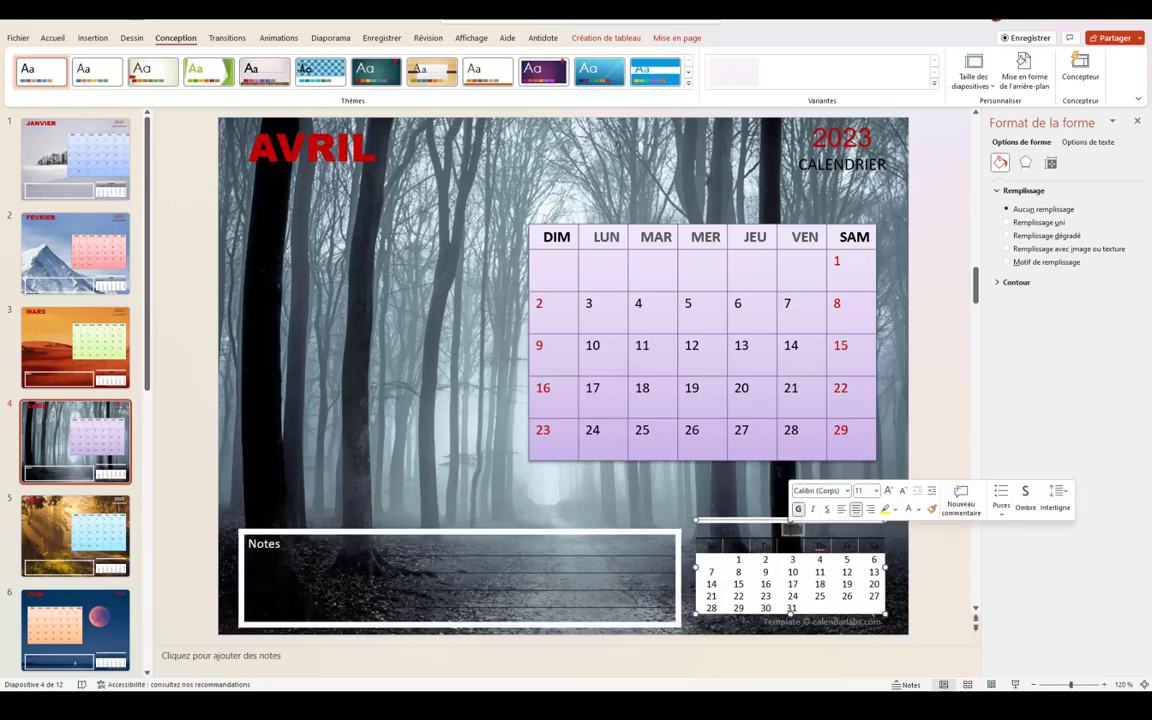
{"action": "left_click", "coordinate": [910, 510]}
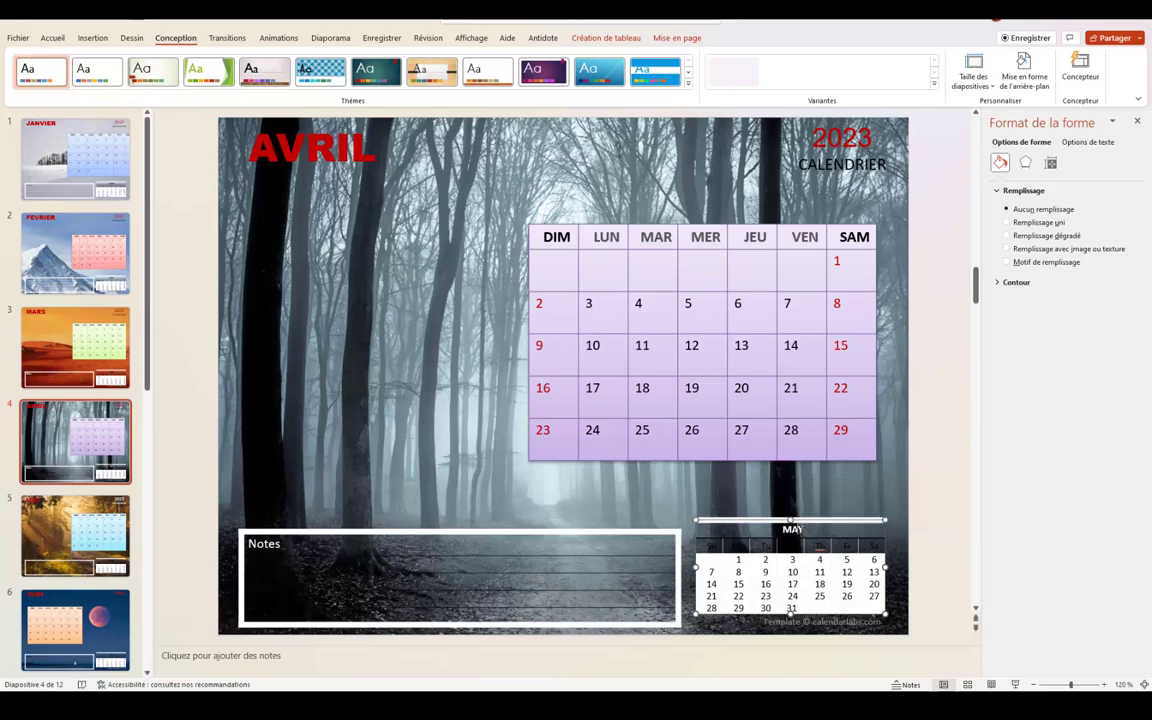
{"action": "type", "text": "MAI"}
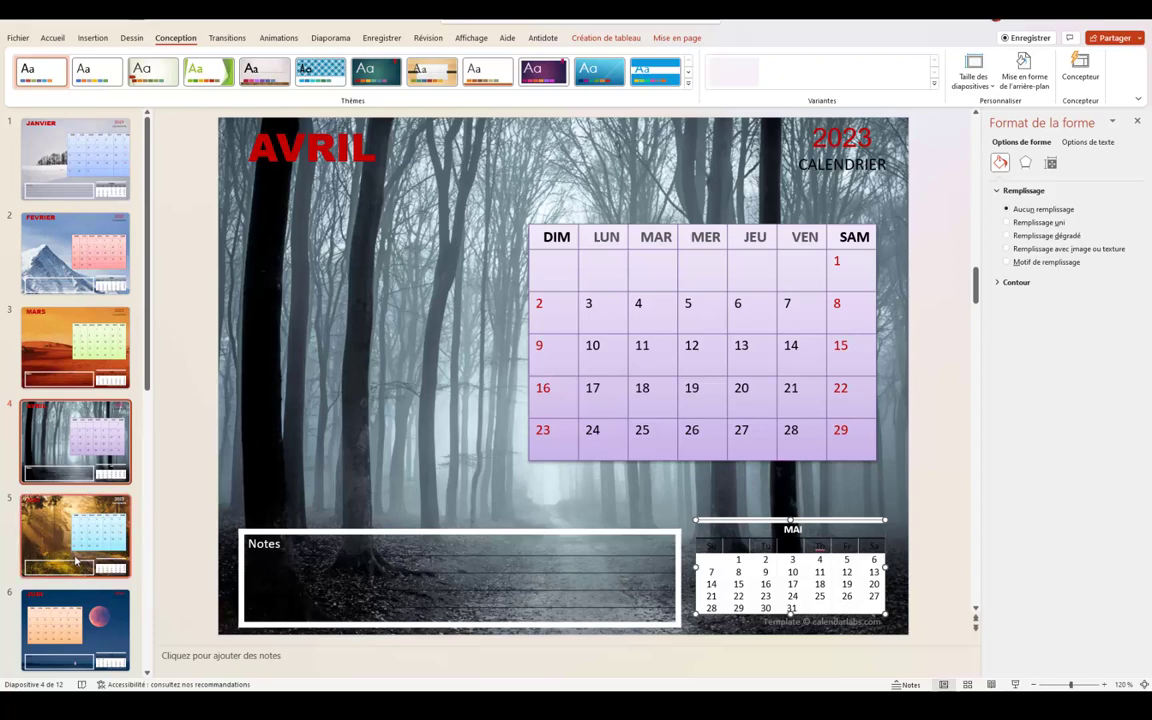
{"action": "left_click", "coordinate": [70, 505]}
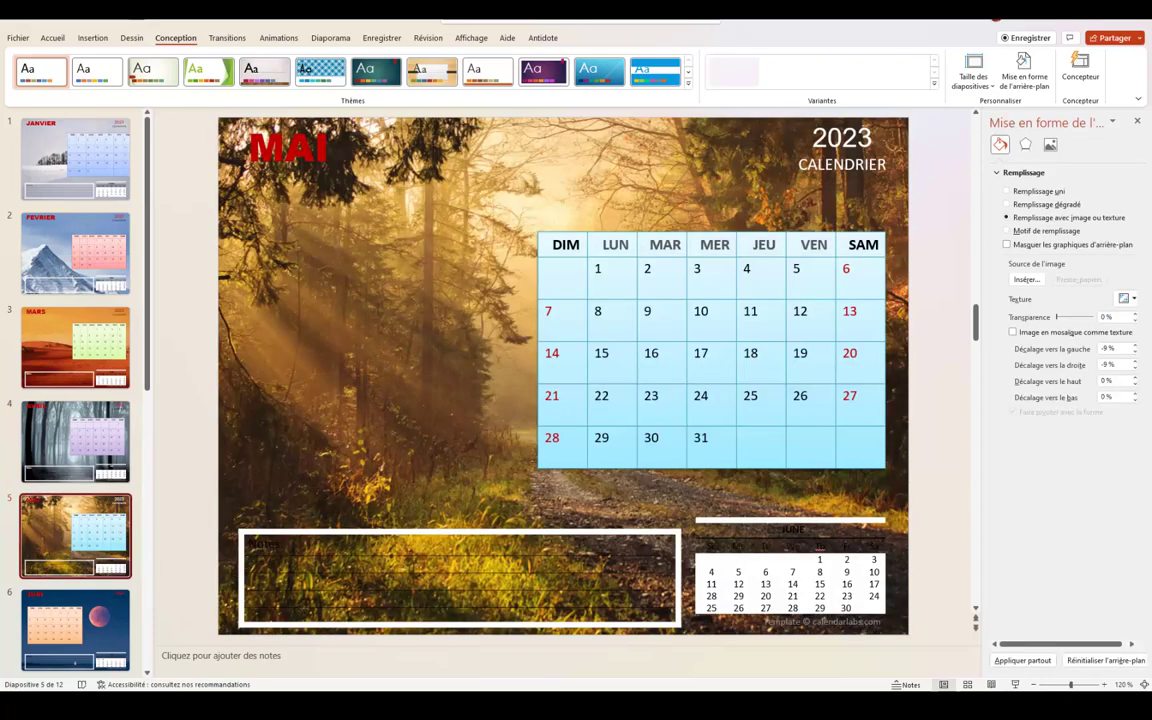
- Page through slides 7–11 and finish the NOVEMBRE mini-calendar heading so it reads DECEMBRE
{"action": "left_click", "coordinate": [262, 545]}
{"action": "scroll", "coordinate": [189, 608], "scroll_direction": "down", "scroll_amount": 2}
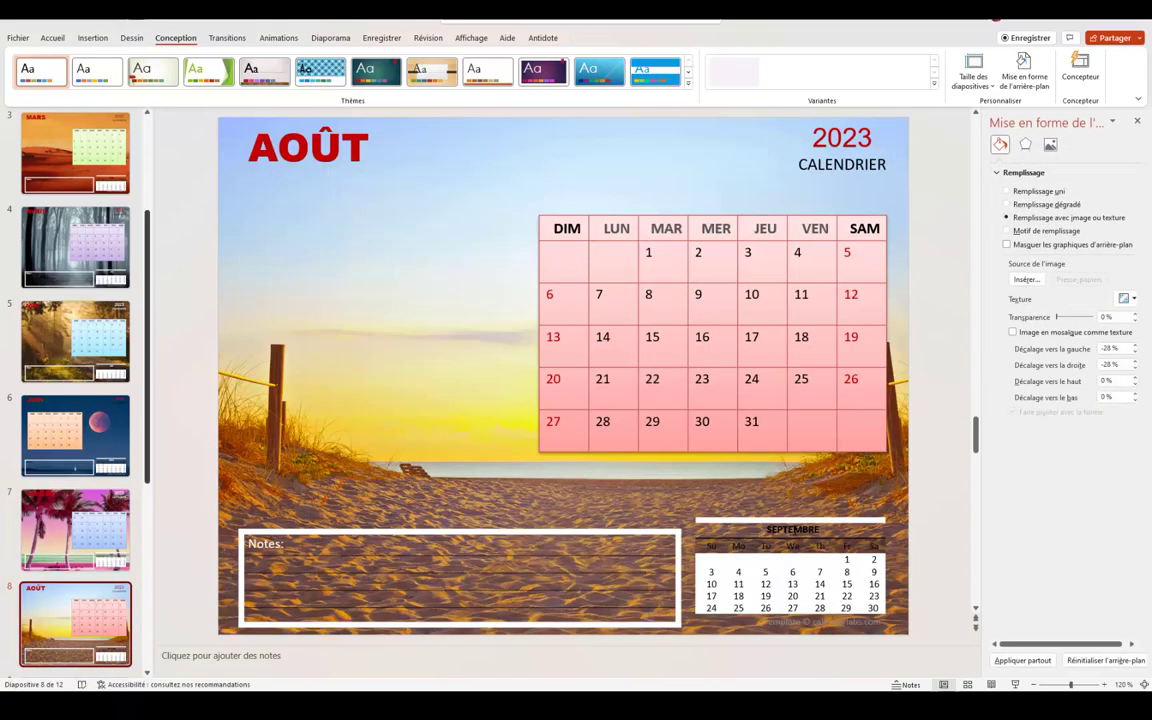
{"action": "left_click", "coordinate": [792, 529]}
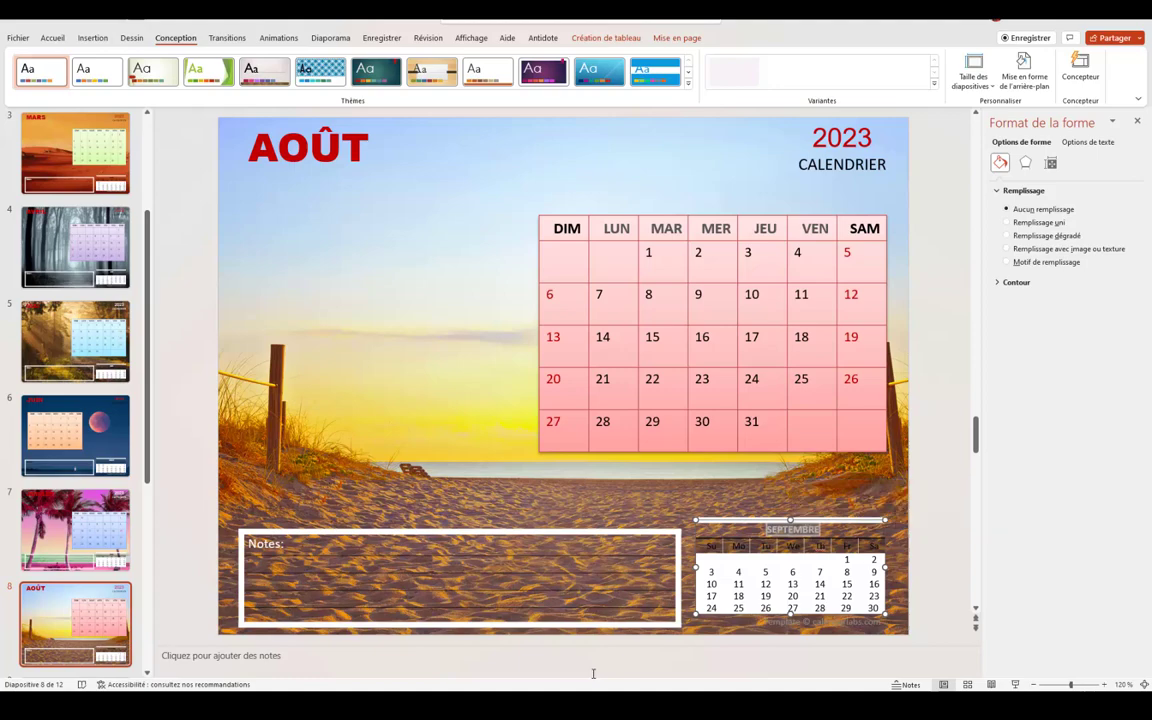
{"action": "scroll", "coordinate": [70, 400], "scroll_direction": "down", "scroll_amount": 5}
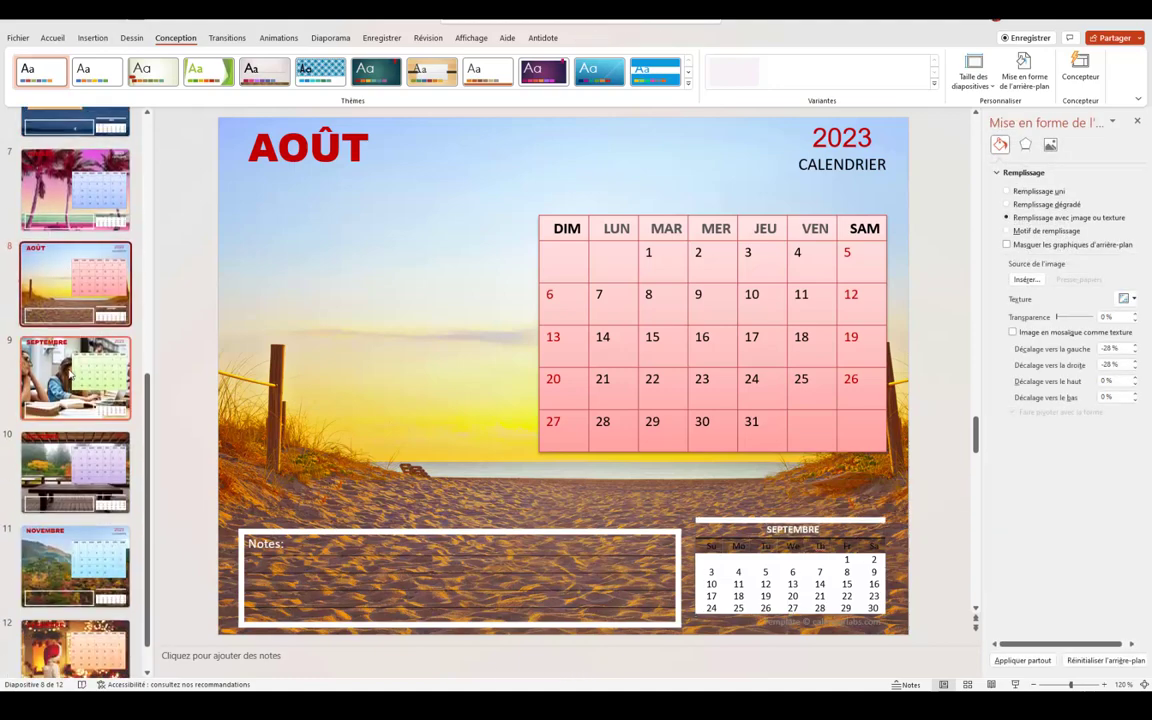
{"action": "left_click", "coordinate": [70, 373]}
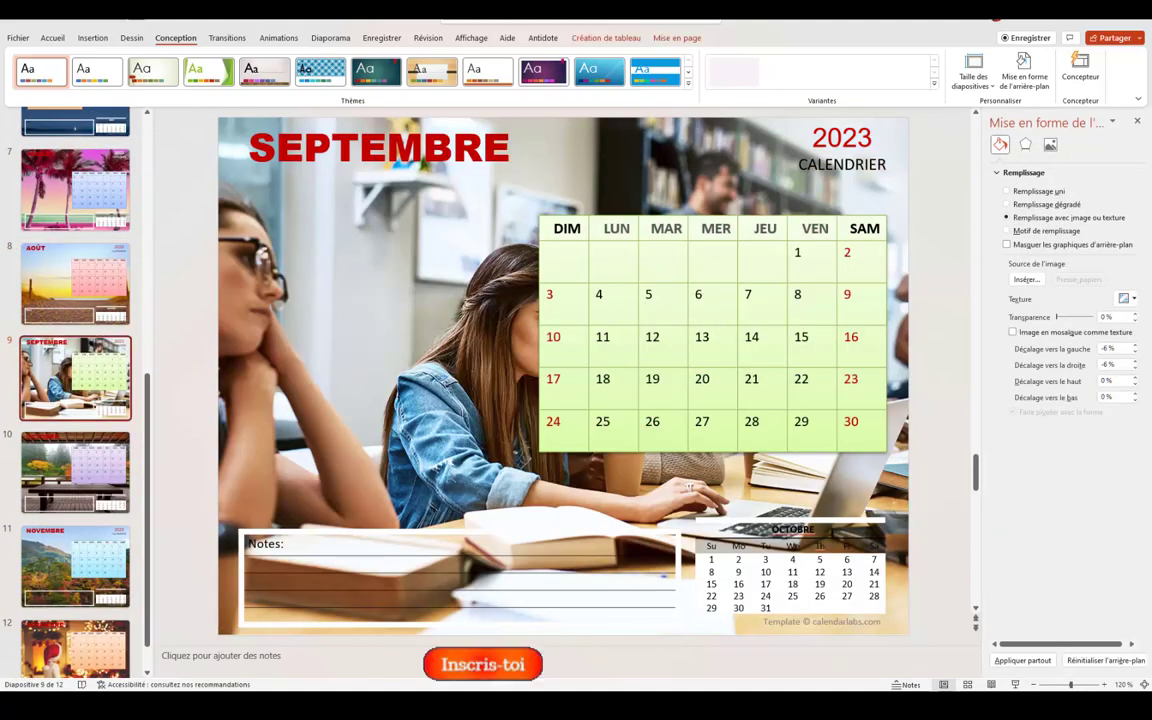
{"action": "left_click", "coordinate": [760, 545]}
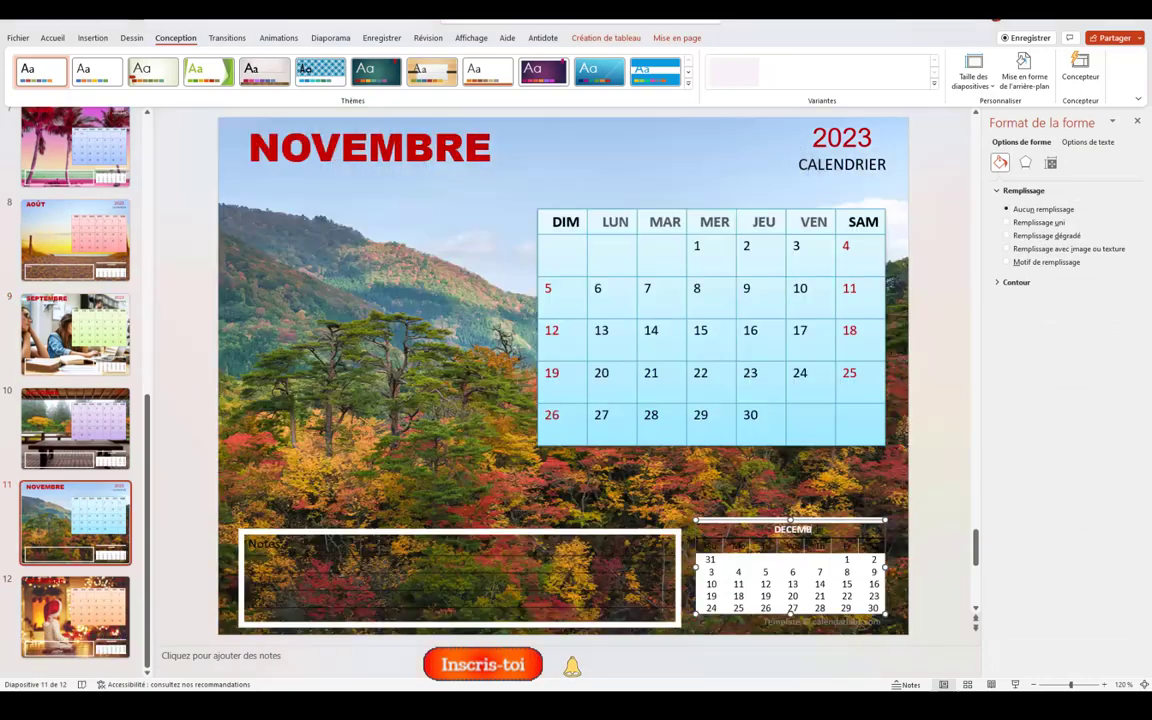
{"action": "type", "text": "RE"}
{"action": "left_click", "coordinate": [188, 520]}
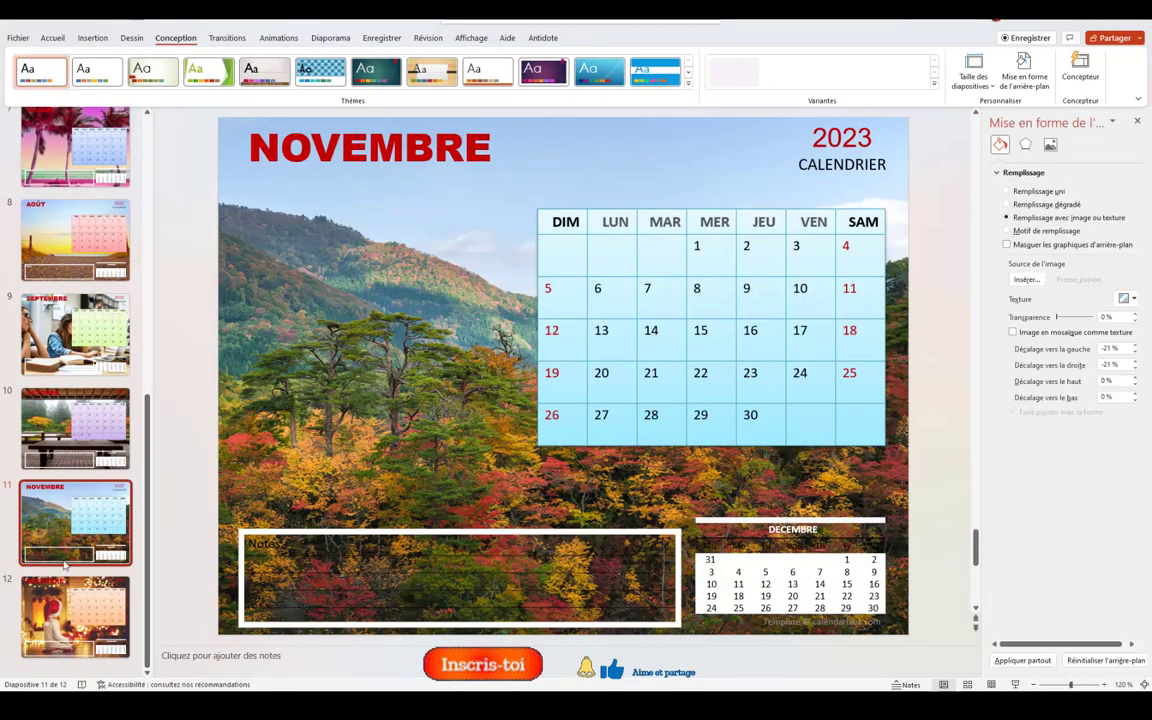
{"action": "scroll", "coordinate": [120, 400], "scroll_direction": "up", "scroll_amount": 5}
- Scroll back through slides 12, 11, 9 and 8 to review the deck, ending on AOÛT
{"action": "scroll", "coordinate": [100, 300], "scroll_direction": "up", "scroll_amount": 5}
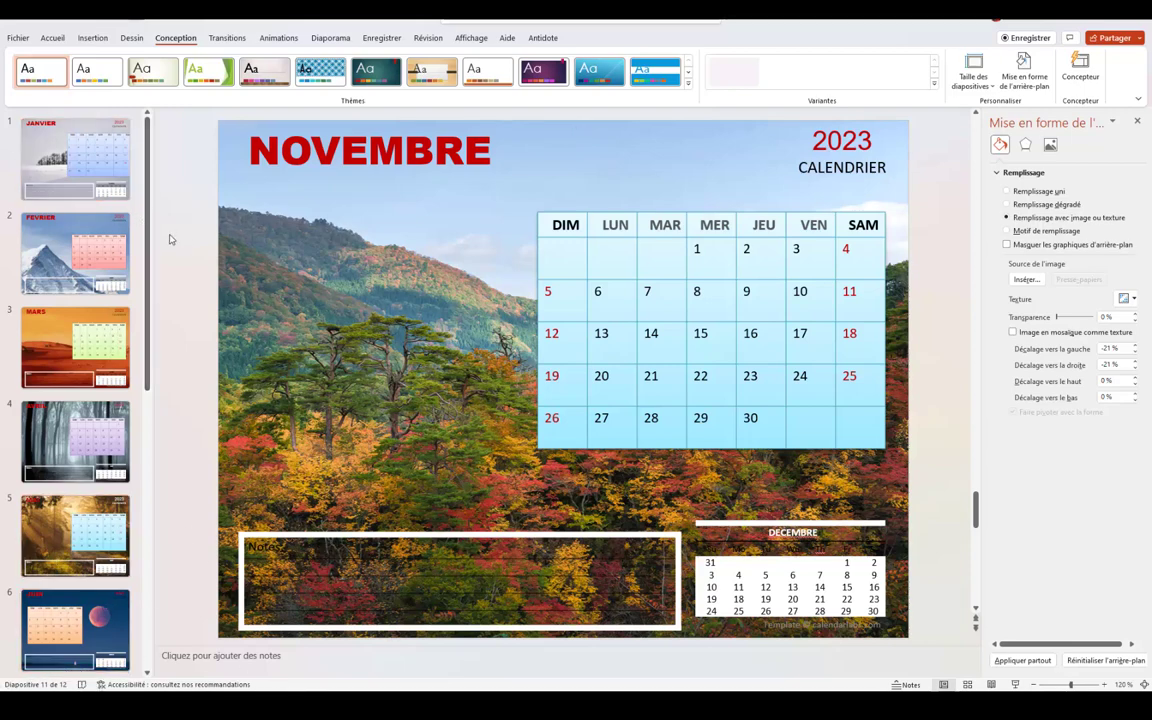
{"action": "scroll", "coordinate": [925, 420], "scroll_direction": "down", "scroll_amount": 3}
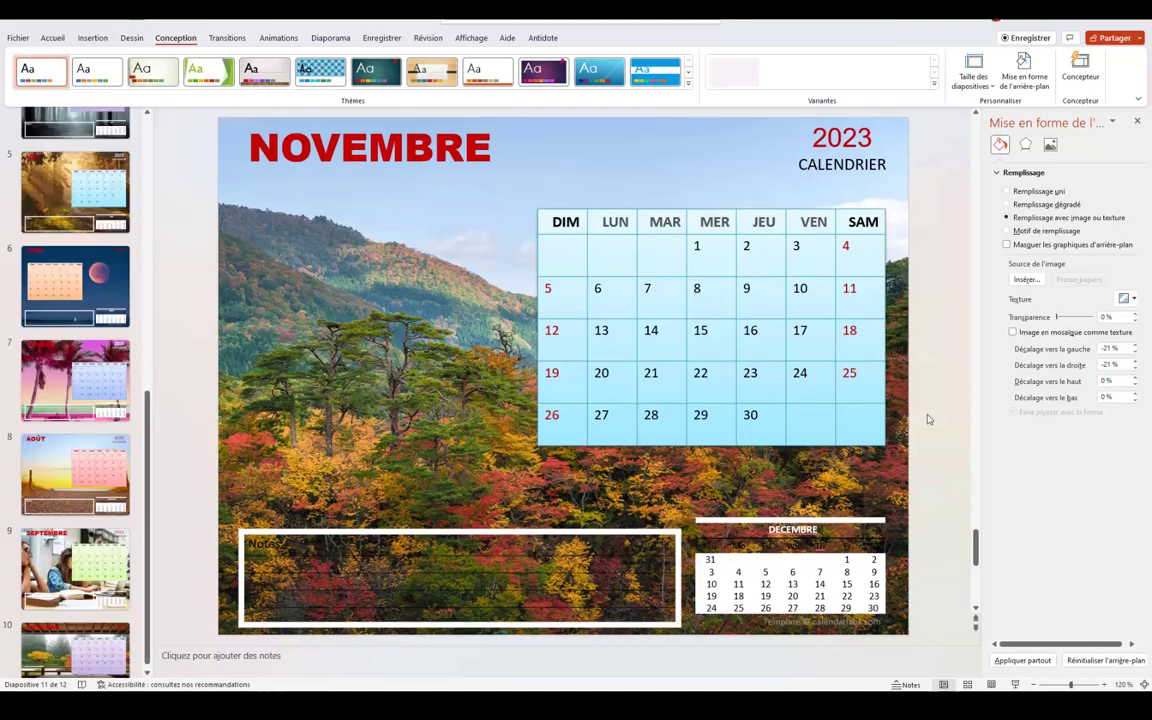
{"action": "scroll", "coordinate": [600, 380], "scroll_direction": "up", "scroll_amount": 1}
{"action": "scroll", "coordinate": [232, 298], "scroll_direction": "up", "scroll_amount": 2}
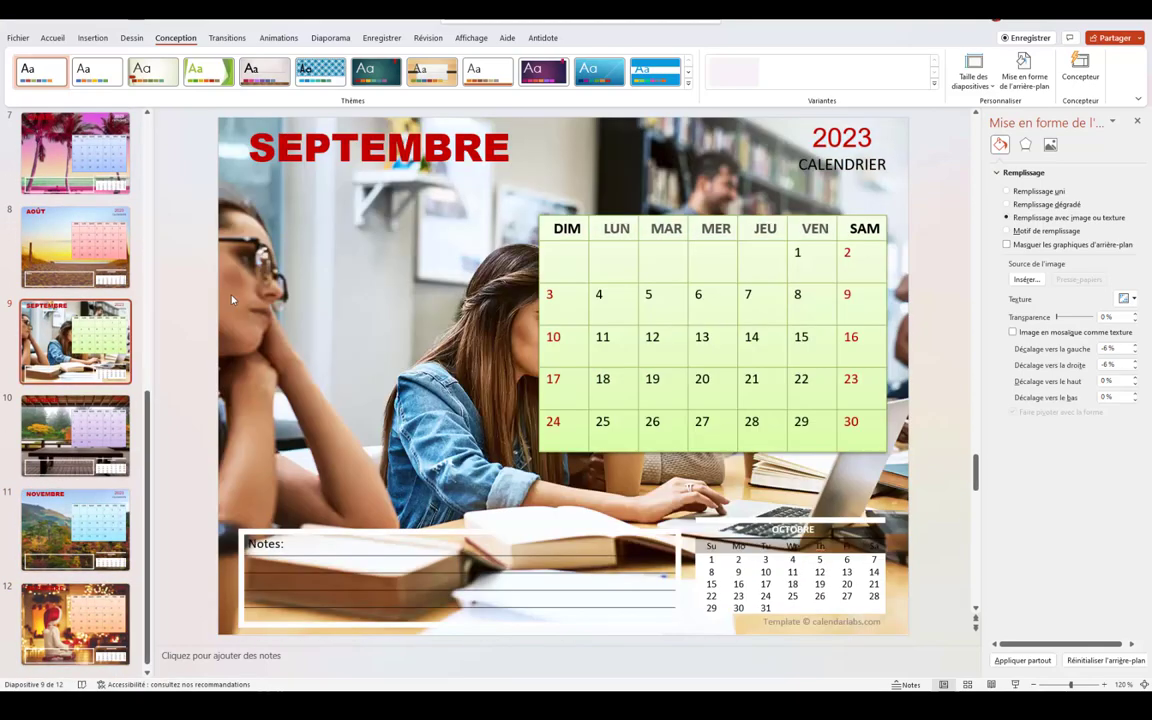
{"action": "scroll", "coordinate": [14, 63], "scroll_direction": "up", "scroll_amount": 3}
{"action": "scroll", "coordinate": [10, 45], "scroll_direction": "up", "scroll_amount": 1}
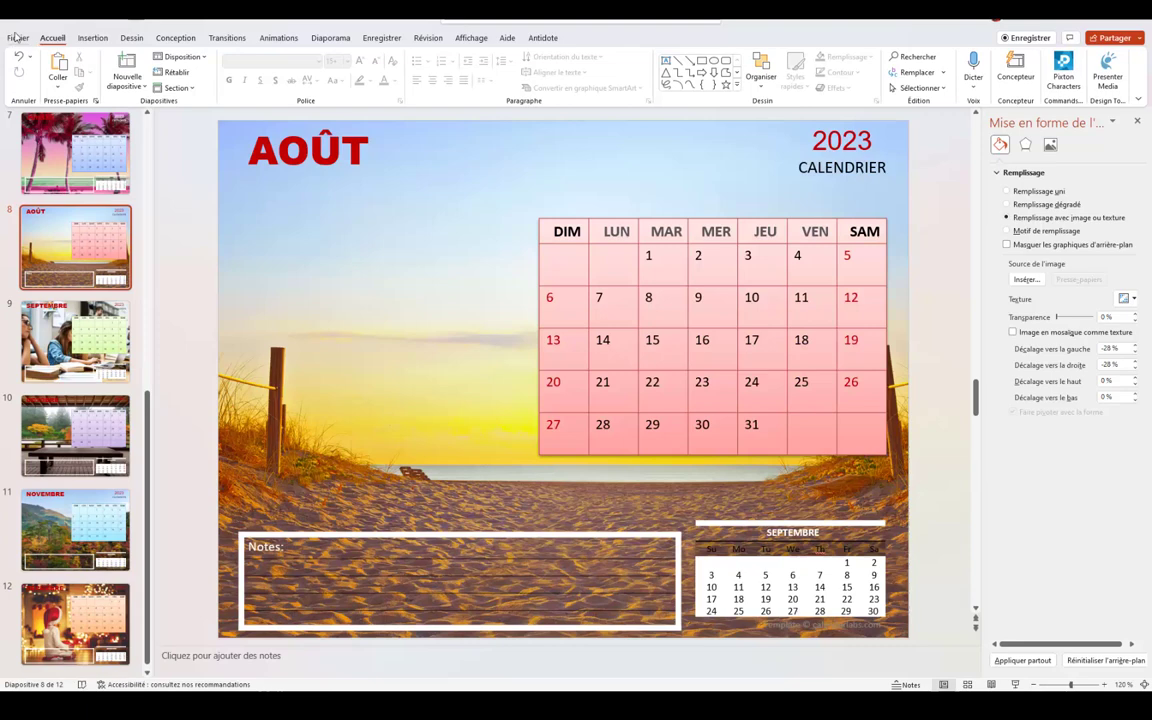